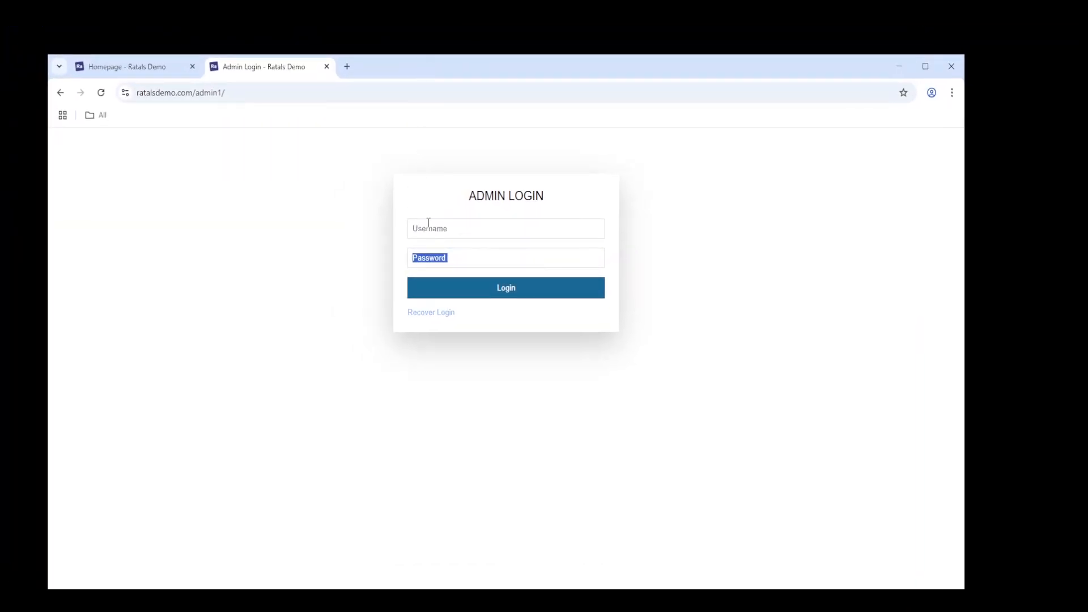
- Log in at ratalsdemo.com/admin1 with the admin username and password, then go full screen
{"action": "left_click_drag", "start_coordinate": [195, 92], "coordinate": [225, 92]}
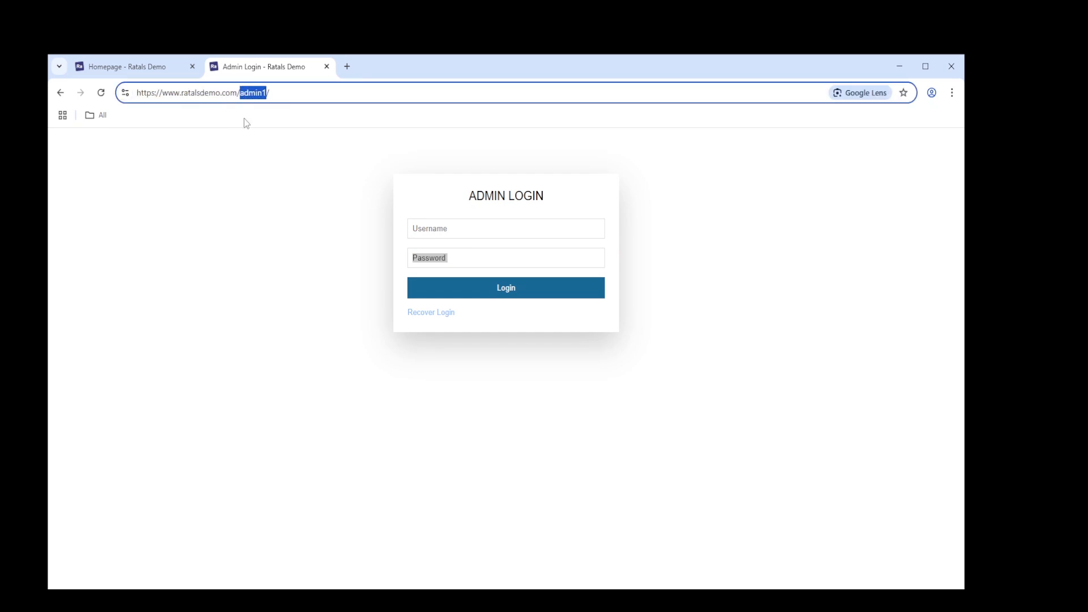
{"action": "left_click", "coordinate": [472, 230]}
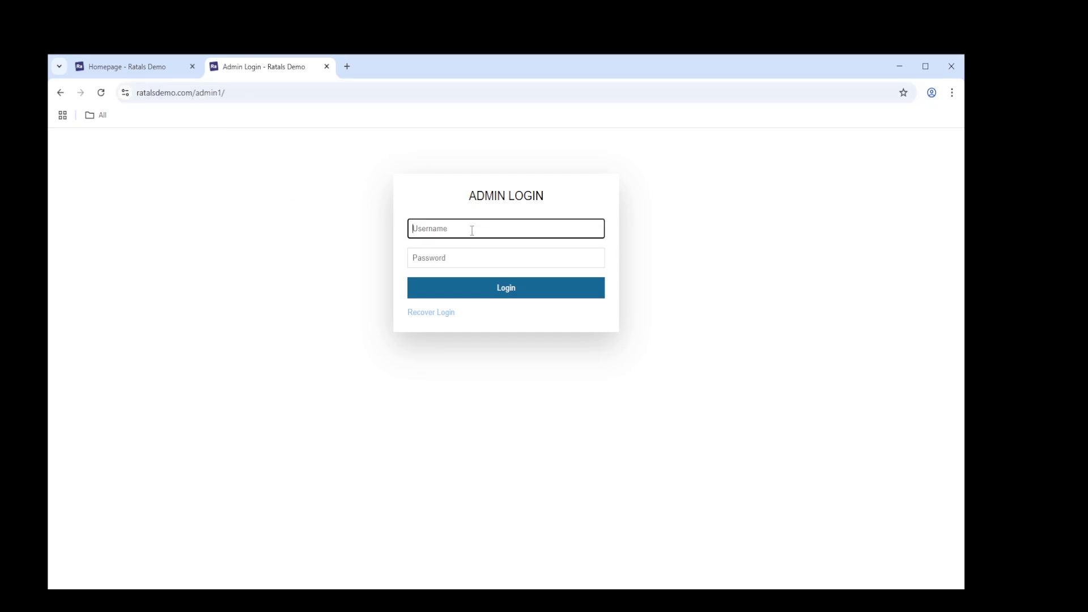
{"action": "type", "text": "robc"}
{"action": "key", "text": "Tab"}
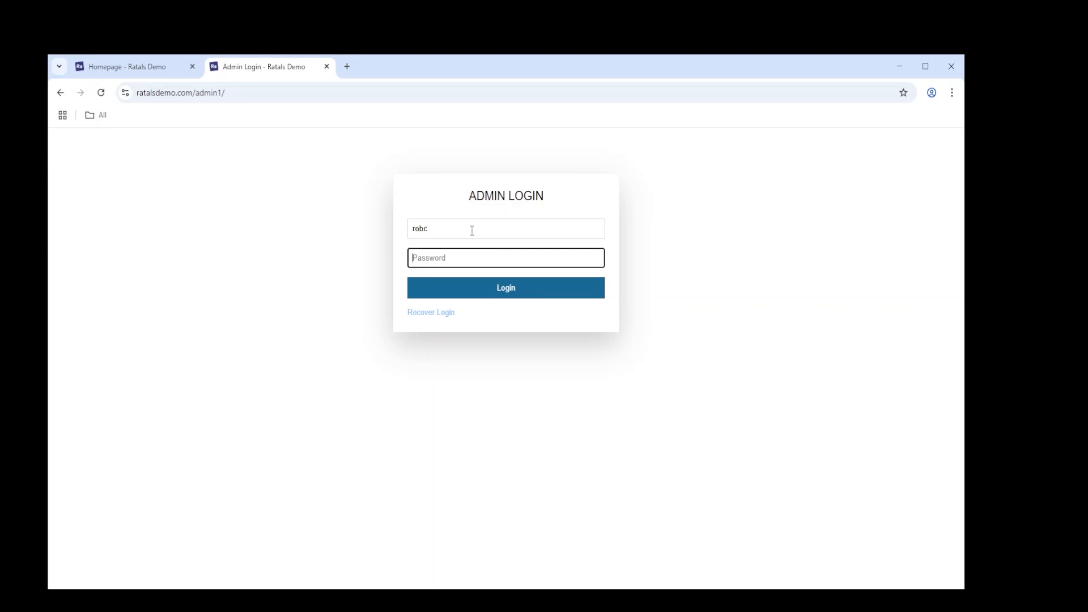
{"action": "type", "text": "***********"}
{"action": "key", "text": "Return"}
{"action": "key", "text": "F11"}
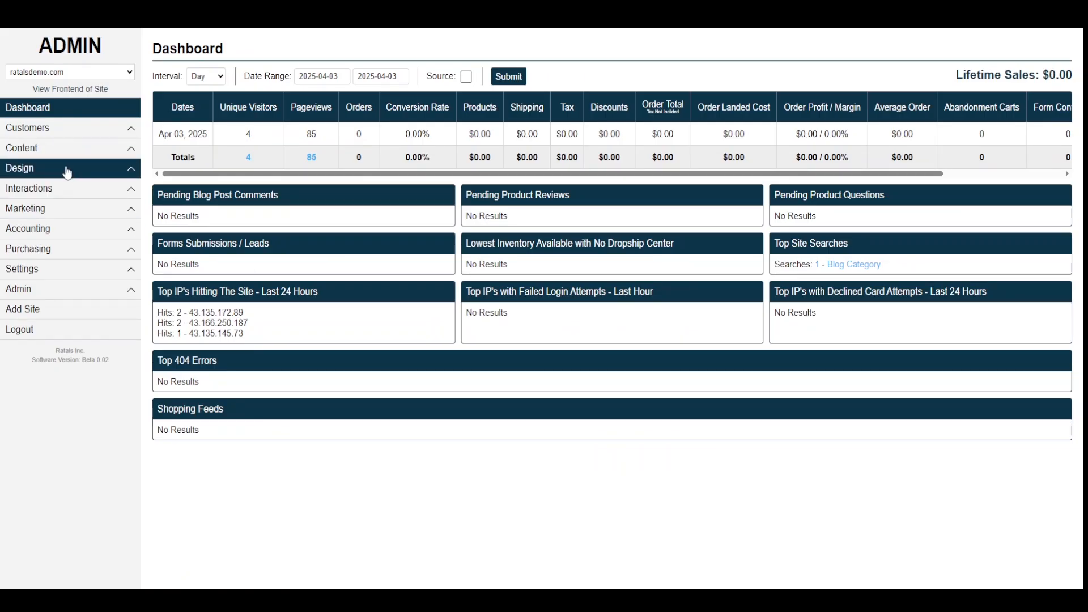
- Open Content > Pages > All Pages and sort the list by ID
{"action": "left_click", "coordinate": [61, 151]}
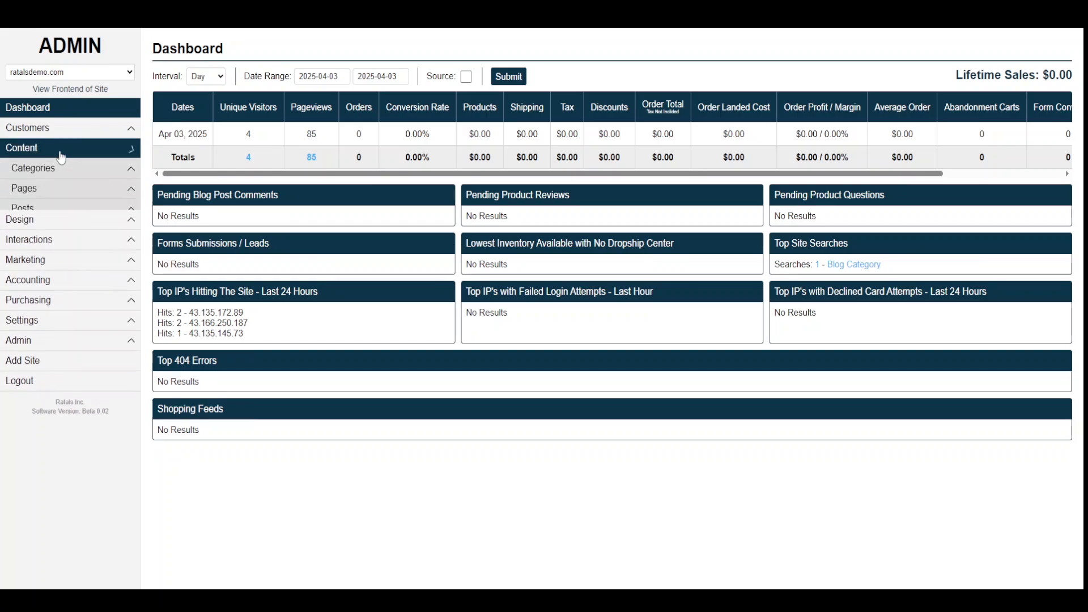
{"action": "left_click", "coordinate": [35, 192]}
{"action": "left_click", "coordinate": [35, 208]}
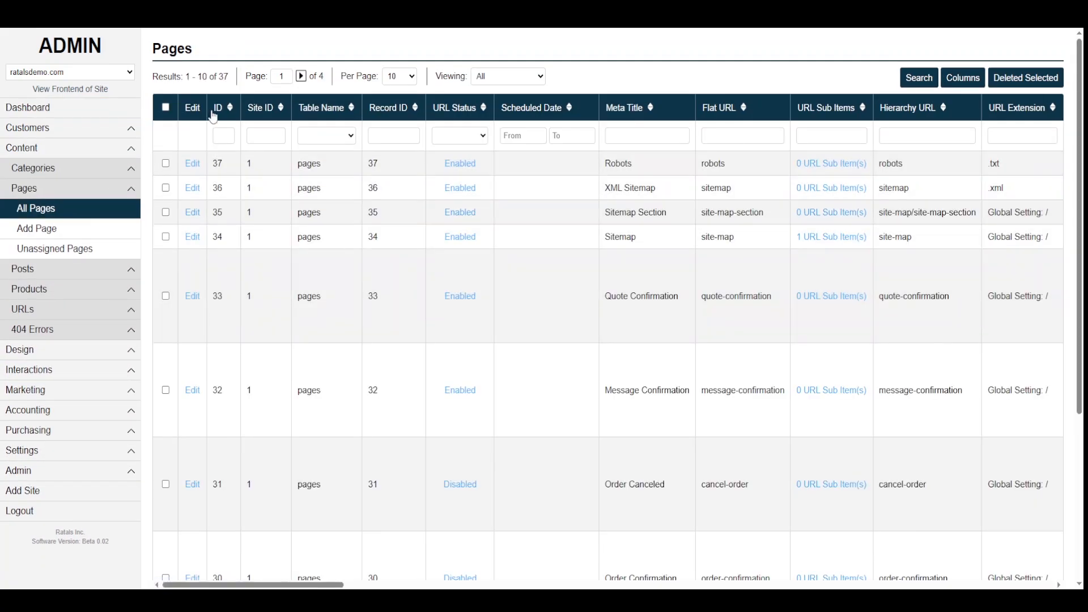
{"action": "left_click", "coordinate": [214, 113]}
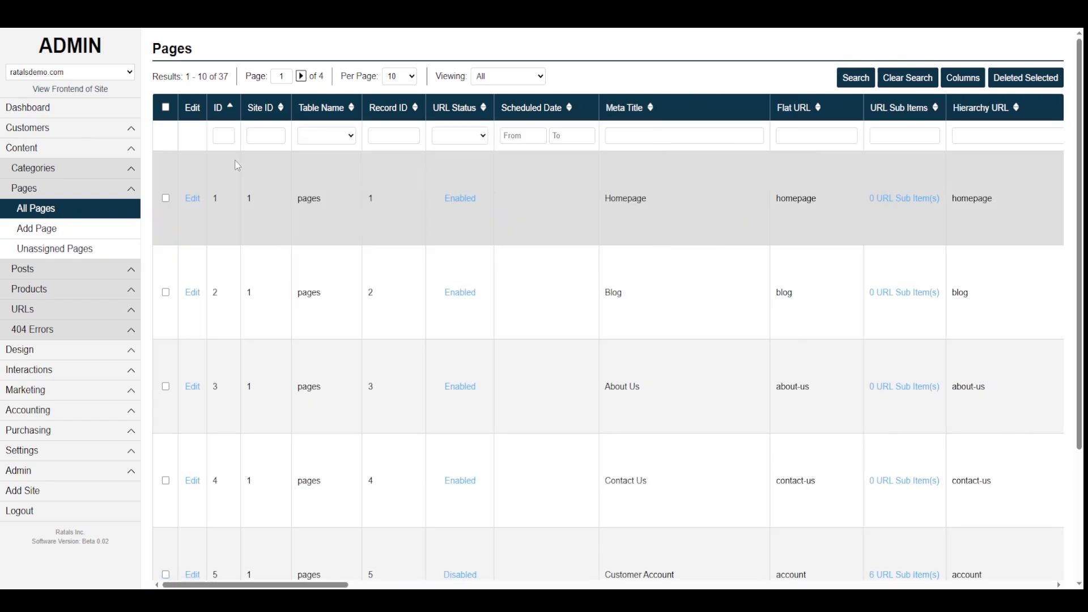
- Inspect the Homepage row and its Meta Title and Flat URL filters, then edit Homepage
{"action": "left_click_drag", "start_coordinate": [647, 199], "coordinate": [620, 204]}
{"action": "double_click", "coordinate": [249, 198]}
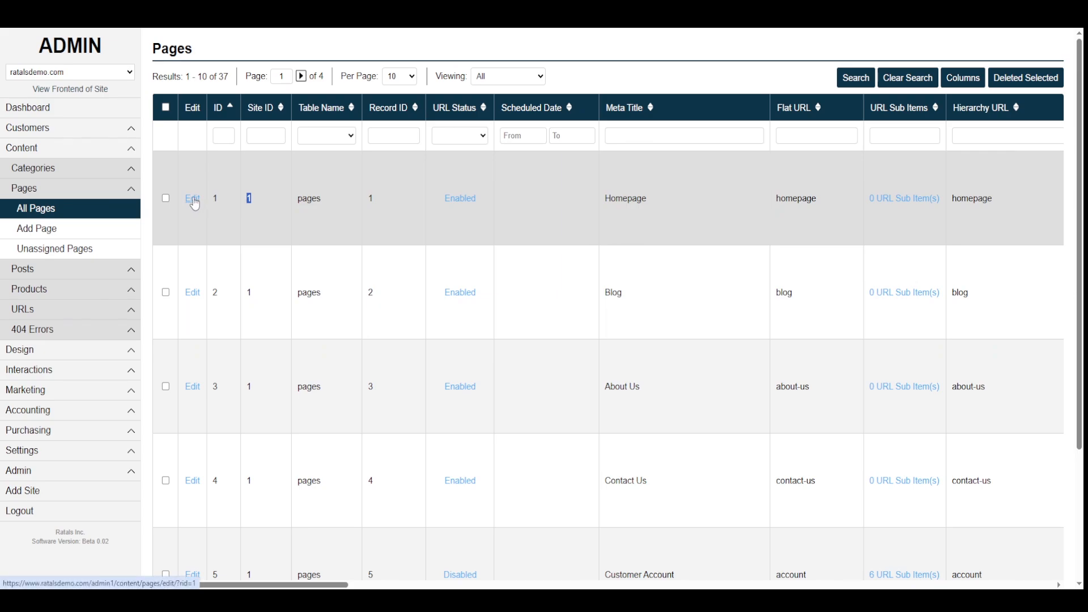
{"action": "left_click", "coordinate": [665, 136]}
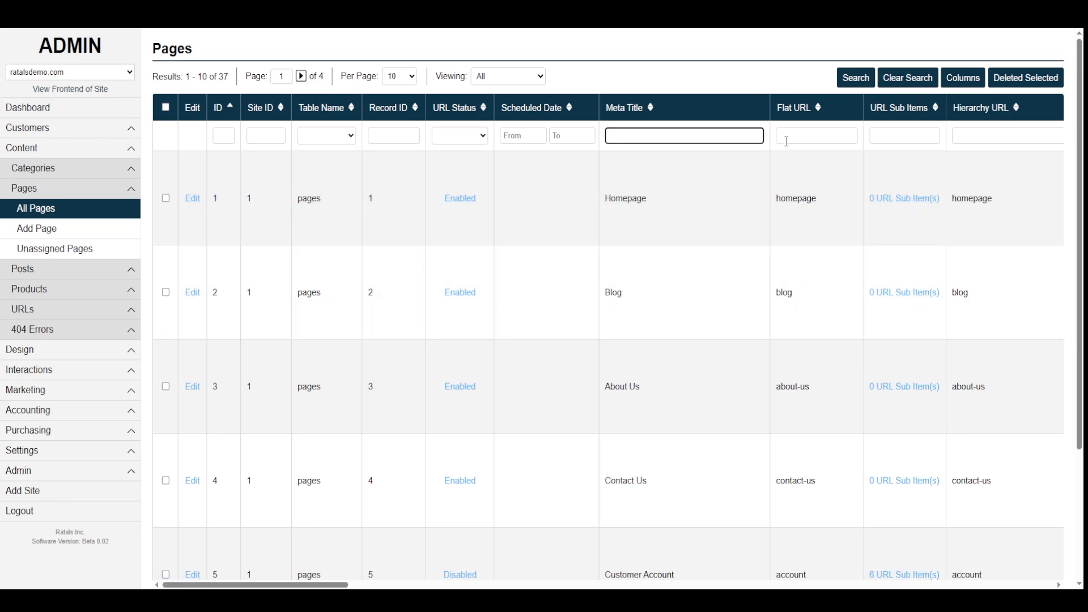
{"action": "left_click", "coordinate": [788, 138]}
{"action": "left_click", "coordinate": [193, 200]}
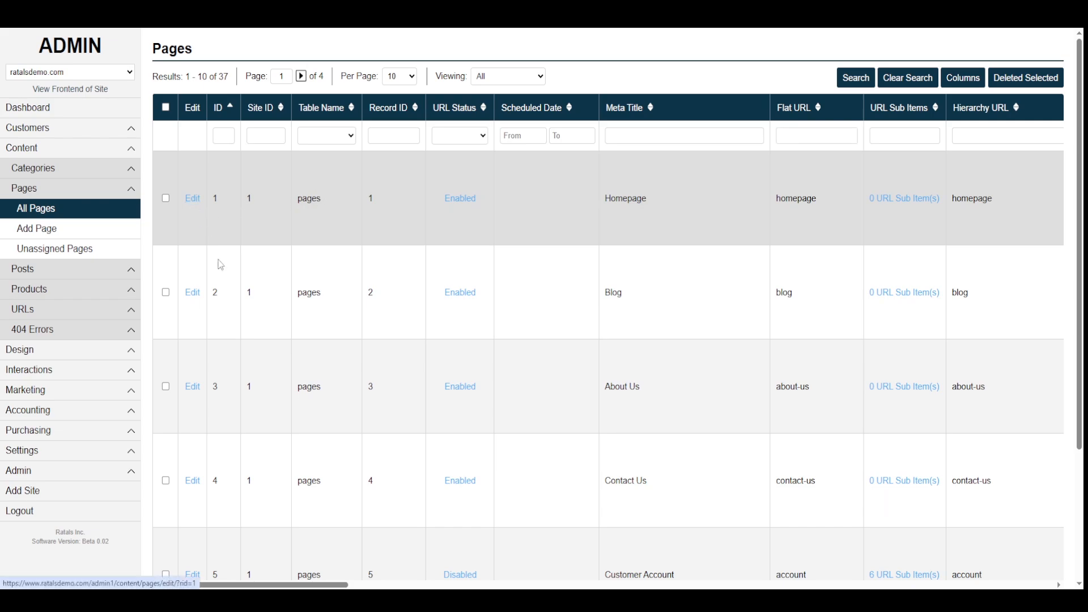
- Set the Homepage template to homepage-store.php
{"action": "scroll", "coordinate": [277, 375], "scroll_direction": "down", "scroll_amount": 20}
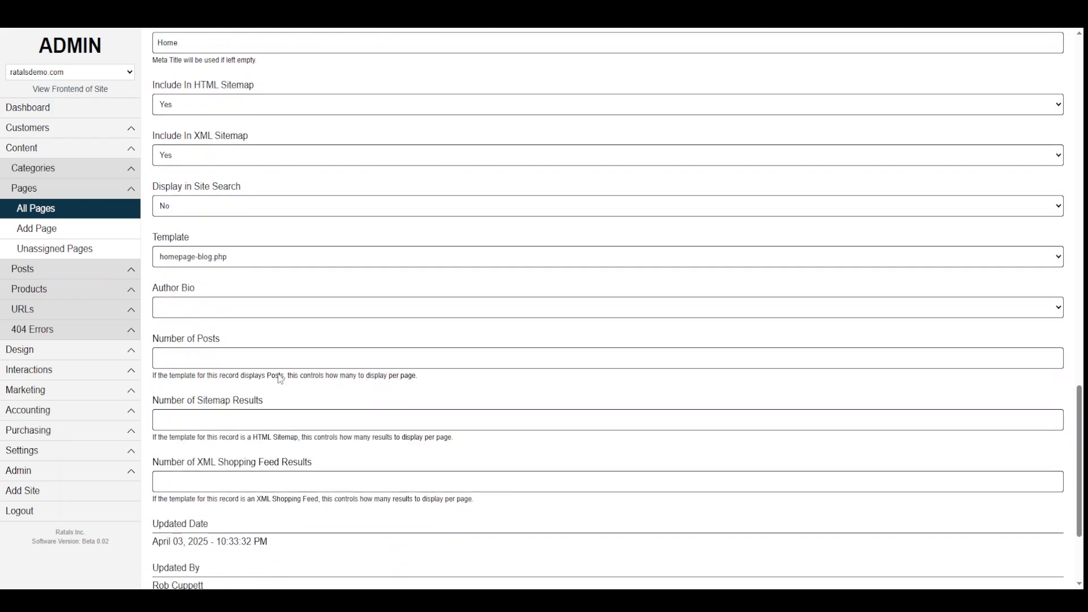
{"action": "left_click", "coordinate": [193, 262]}
{"action": "scroll", "coordinate": [211, 335], "scroll_direction": "down", "scroll_amount": 1}
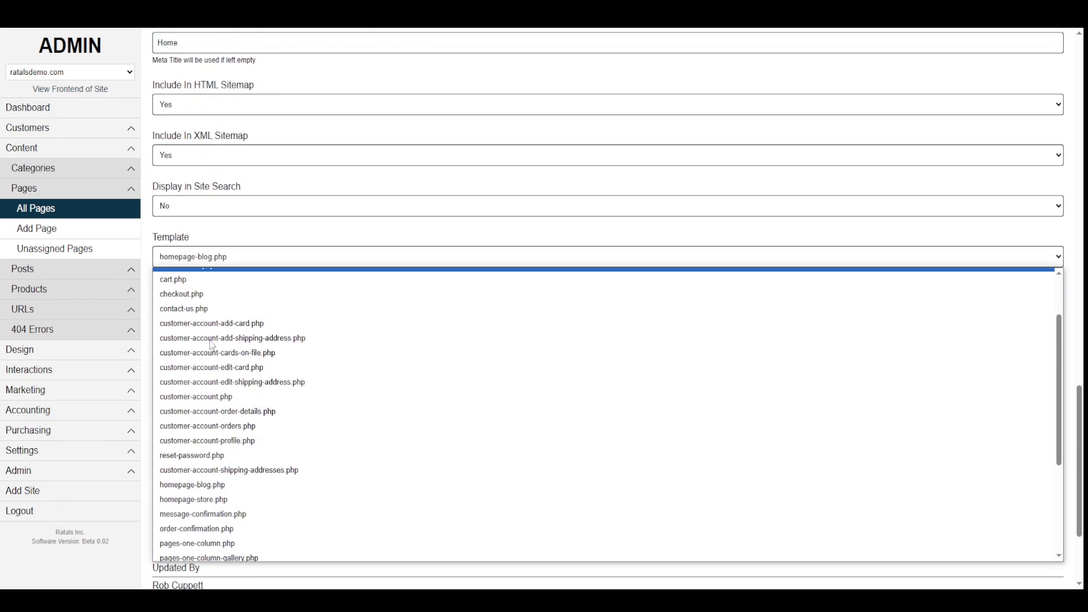
{"action": "scroll", "coordinate": [212, 345], "scroll_direction": "down", "scroll_amount": 1}
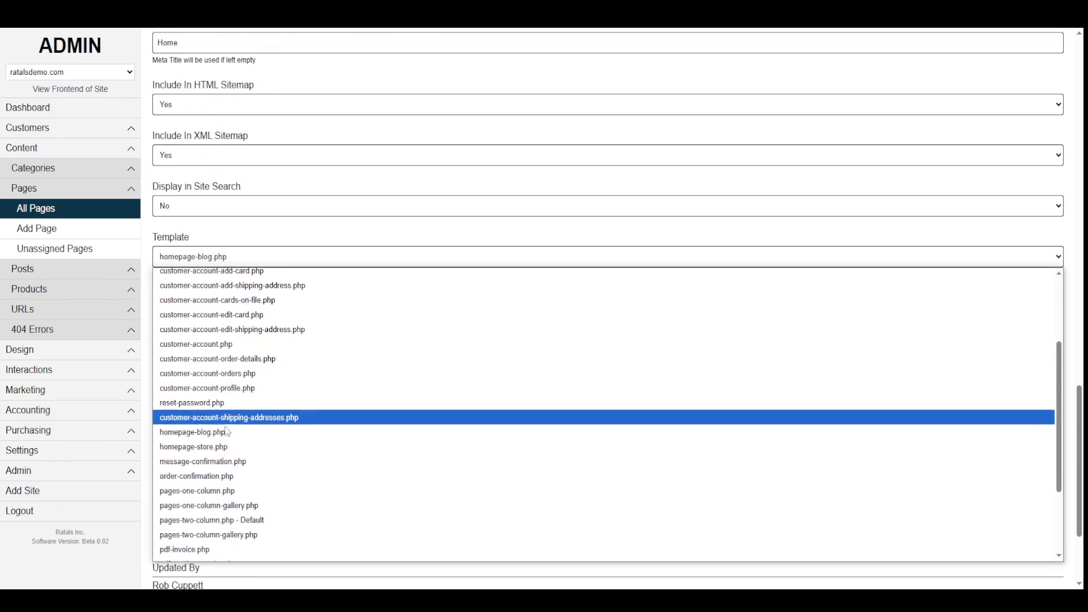
{"action": "left_click", "coordinate": [216, 447]}
- Delete all the text in the Top Content field
{"action": "scroll", "coordinate": [221, 462], "scroll_direction": "up", "scroll_amount": 15}
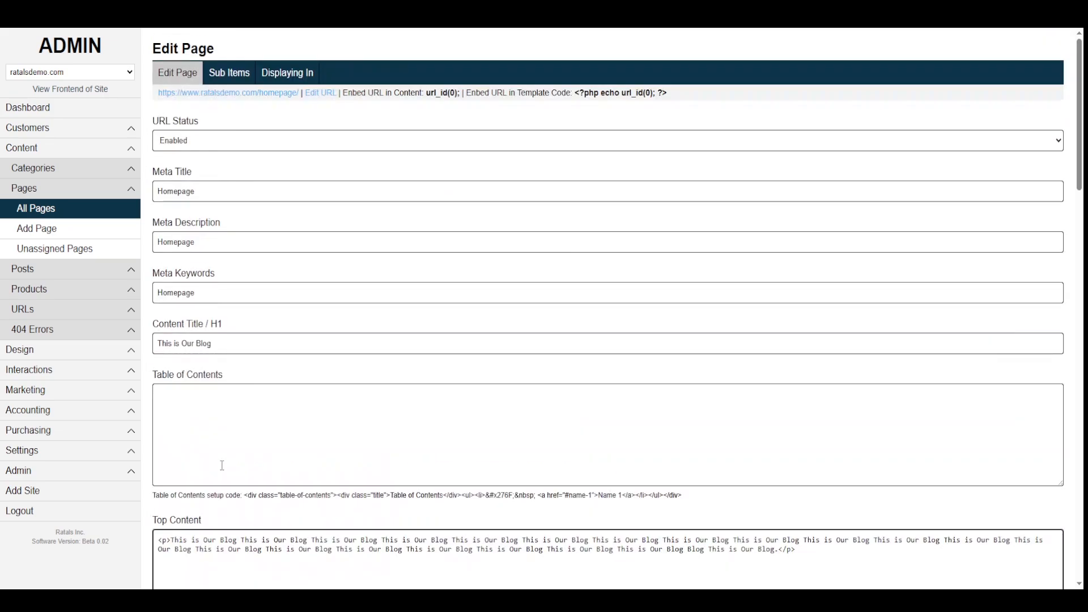
{"action": "scroll", "coordinate": [222, 465], "scroll_direction": "down", "scroll_amount": 4}
{"action": "left_click_drag", "start_coordinate": [787, 356], "coordinate": [128, 295]}
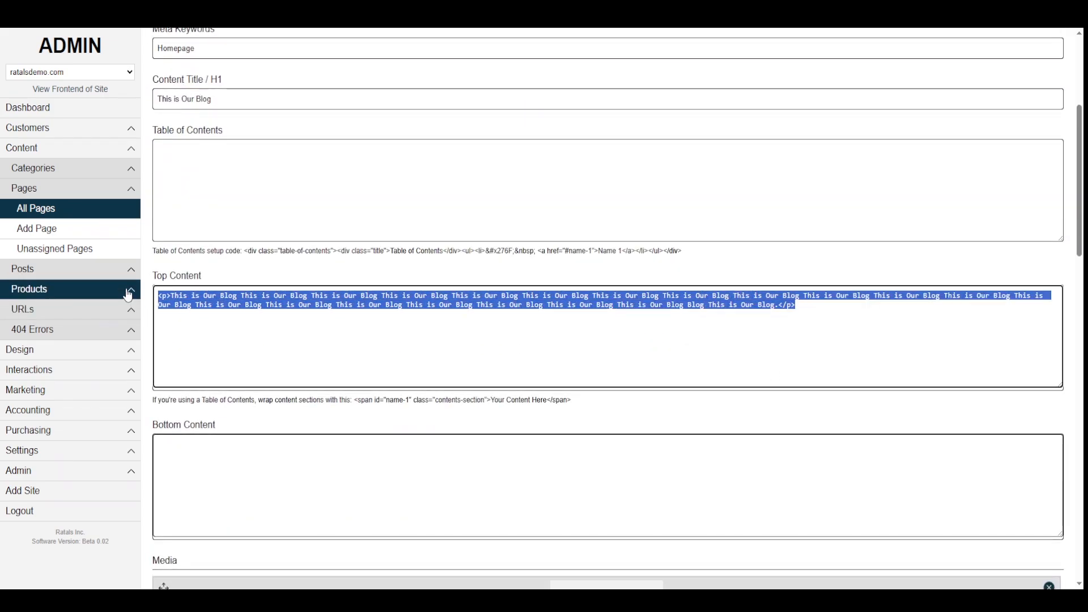
{"action": "left_click", "coordinate": [293, 338]}
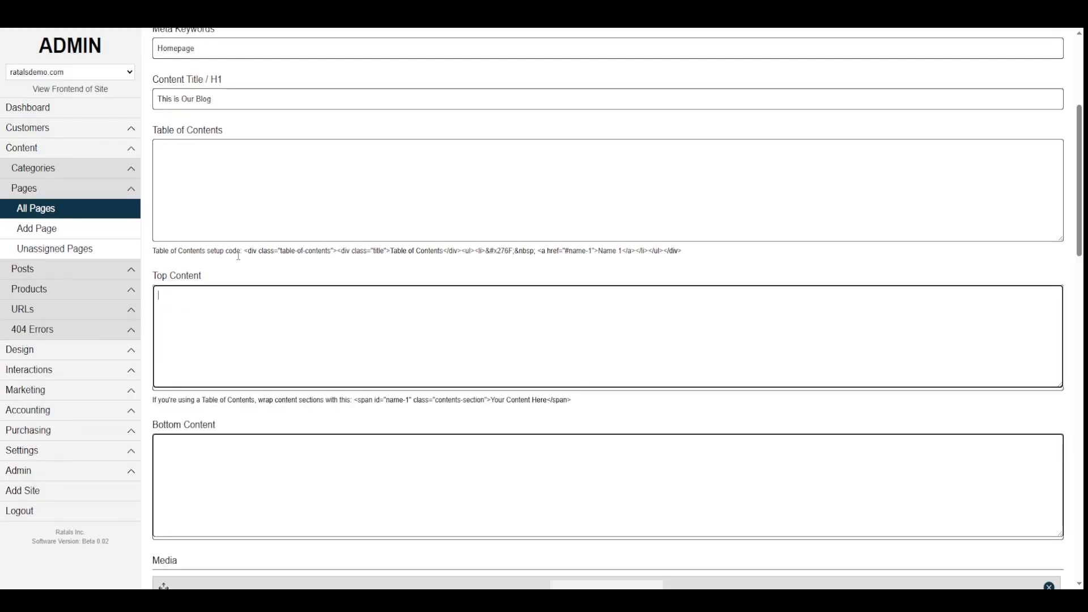
- Set the Content Title to 'Homepage', copied from Meta Keywords, and save the page
{"action": "scroll", "coordinate": [233, 294], "scroll_direction": "up", "scroll_amount": 3}
{"action": "triple_click", "coordinate": [236, 231]}
{"action": "key", "text": "ctrl+c"}
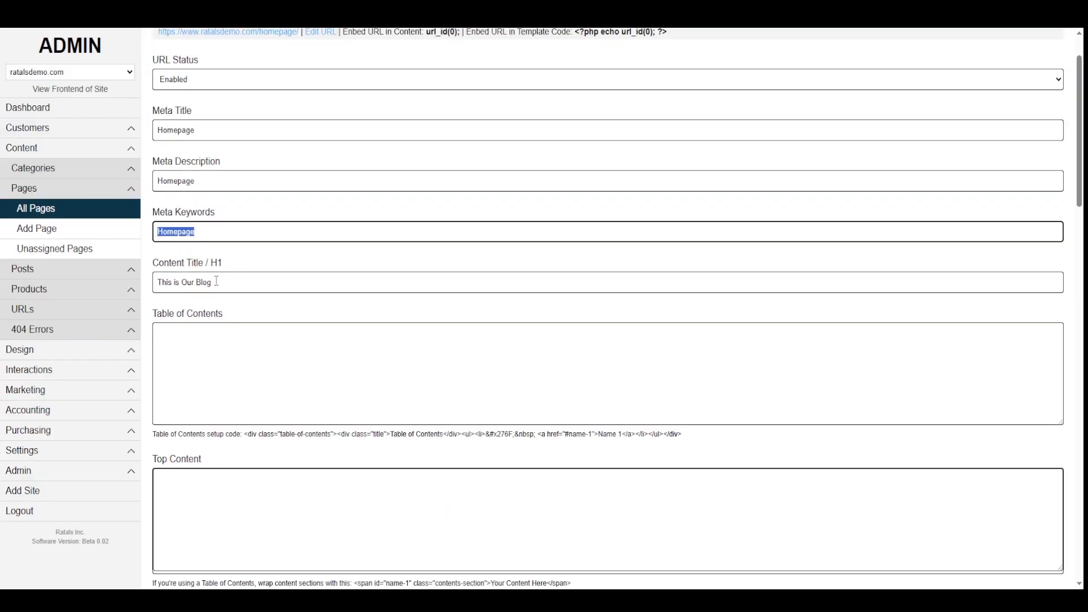
{"action": "triple_click", "coordinate": [227, 283]}
{"action": "key", "text": "ctrl+v"}
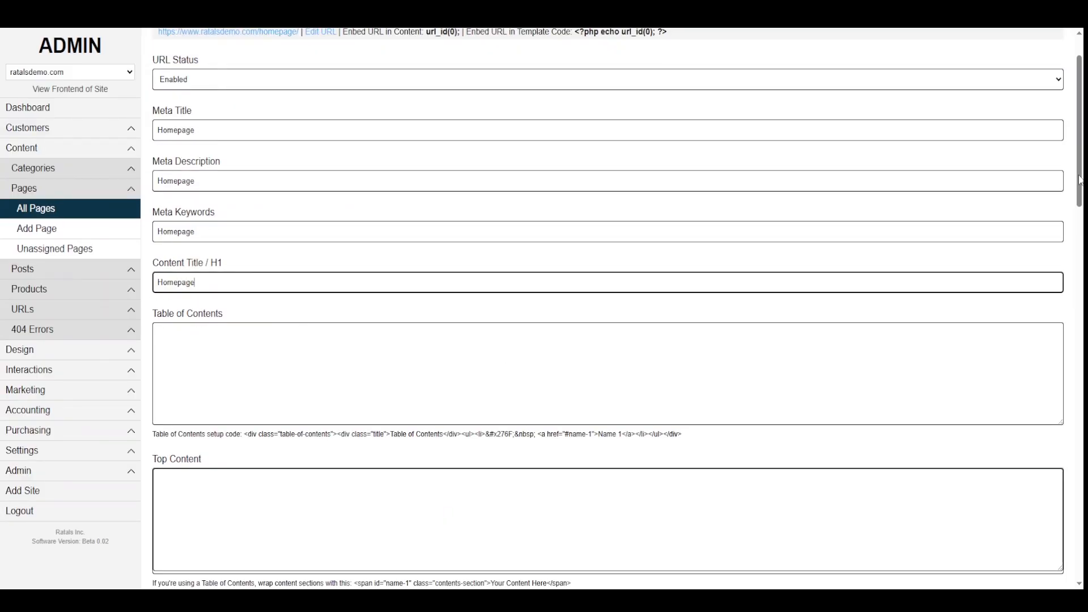
{"action": "left_click_drag", "start_coordinate": [1080, 181], "coordinate": [1079, 558]}
{"action": "left_click", "coordinate": [1037, 557]}
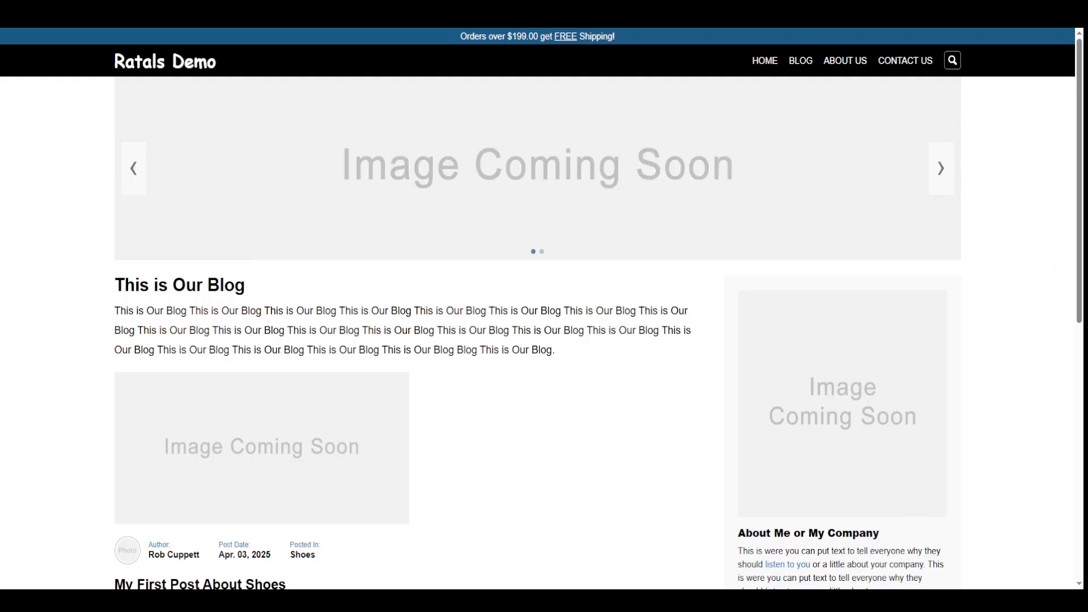
- Reload the storefront to see the updated Homepage, then go to the Blog page
{"action": "key", "text": "F5"}
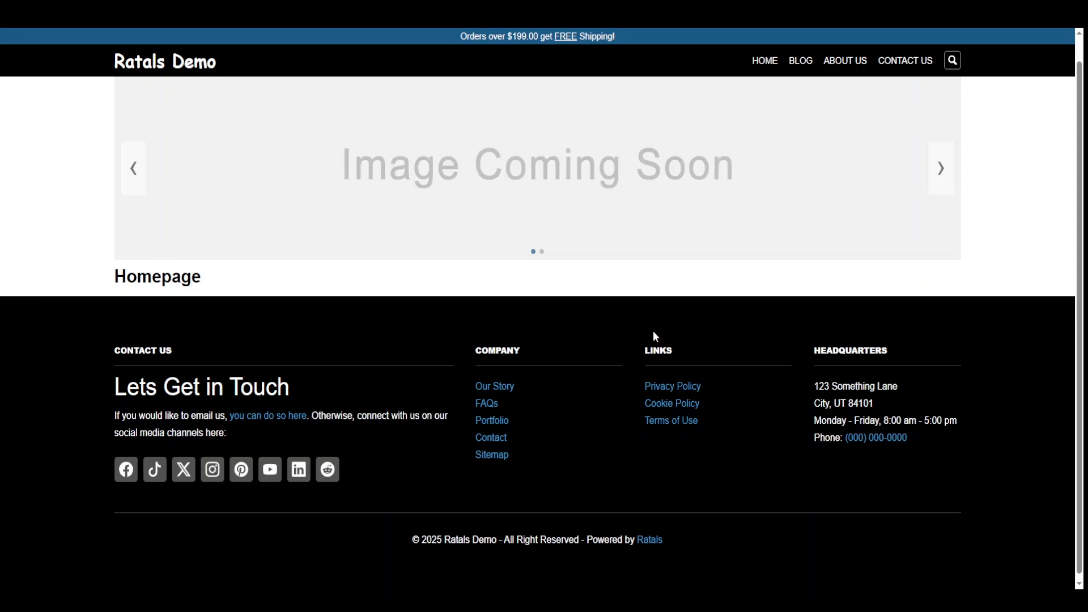
{"action": "left_click", "coordinate": [802, 65]}
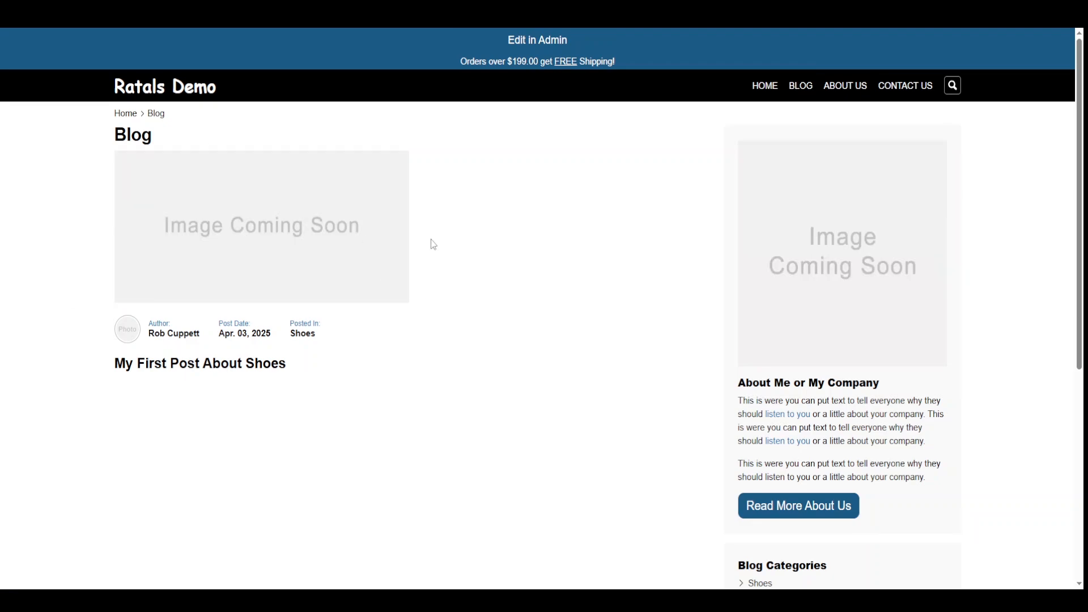
{"action": "scroll", "coordinate": [734, 398], "scroll_direction": "down", "scroll_amount": 5}
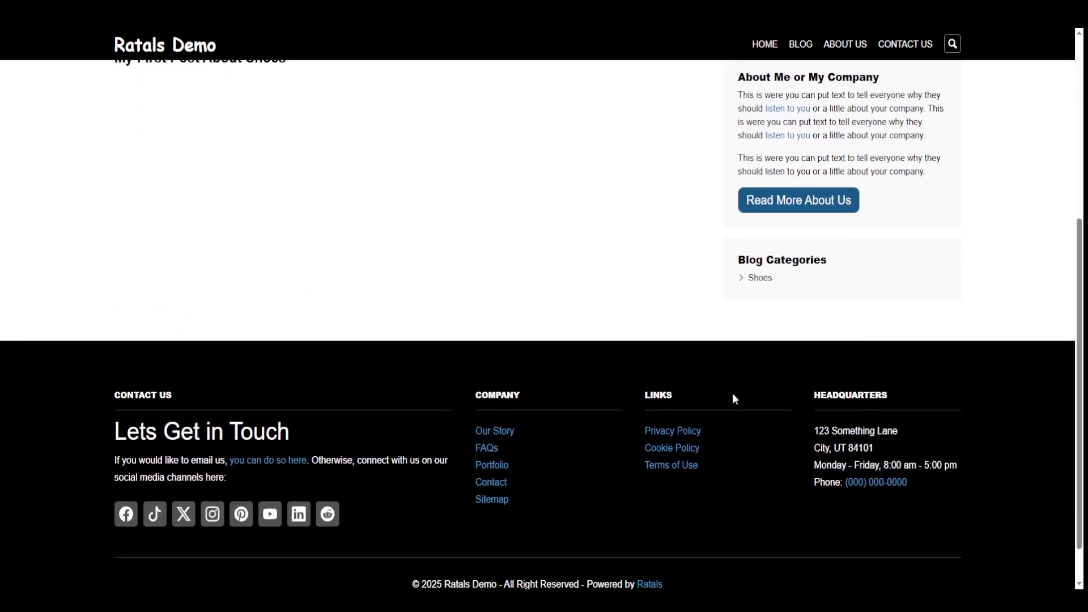
- Open the Shoes category and 'My First Post About Shoes', then return to the Homepage
{"action": "left_click", "coordinate": [759, 285]}
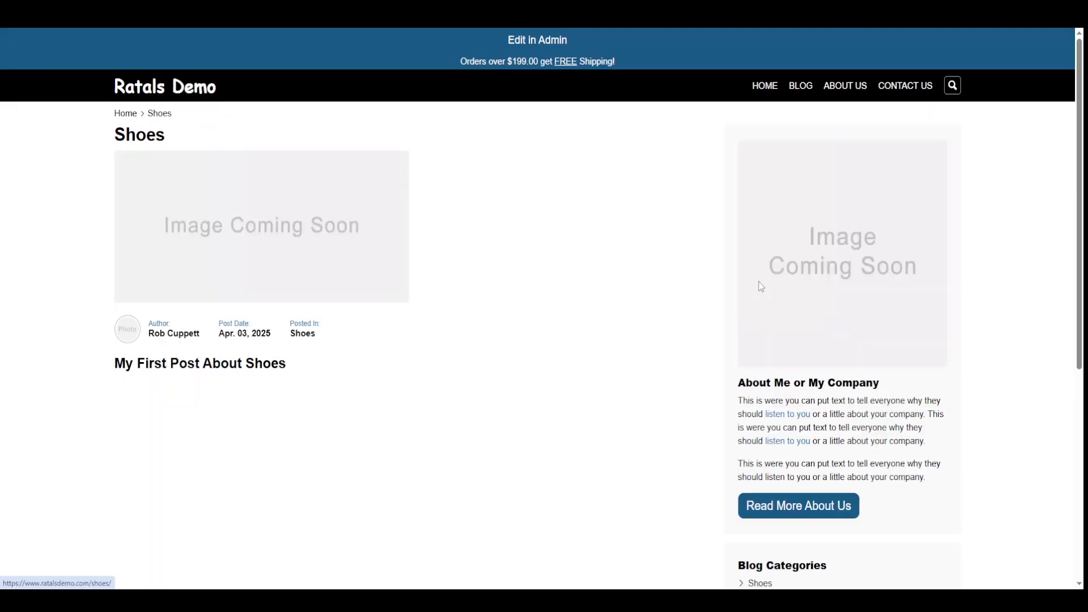
{"action": "left_click", "coordinate": [226, 263]}
{"action": "scroll", "coordinate": [355, 495], "scroll_direction": "down", "scroll_amount": 10}
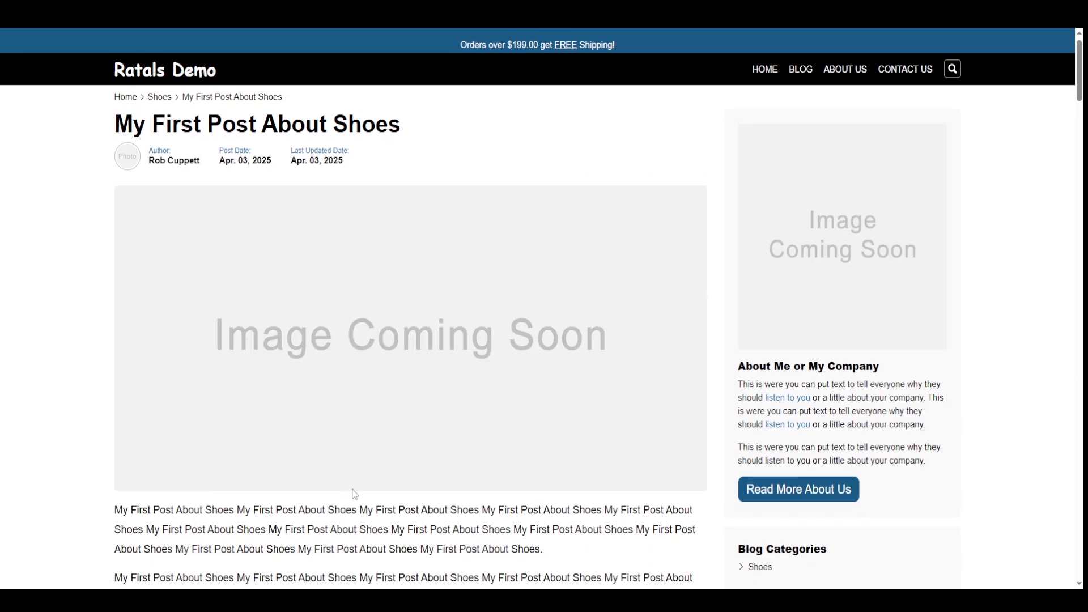
{"action": "scroll", "coordinate": [356, 494], "scroll_direction": "up", "scroll_amount": 10}
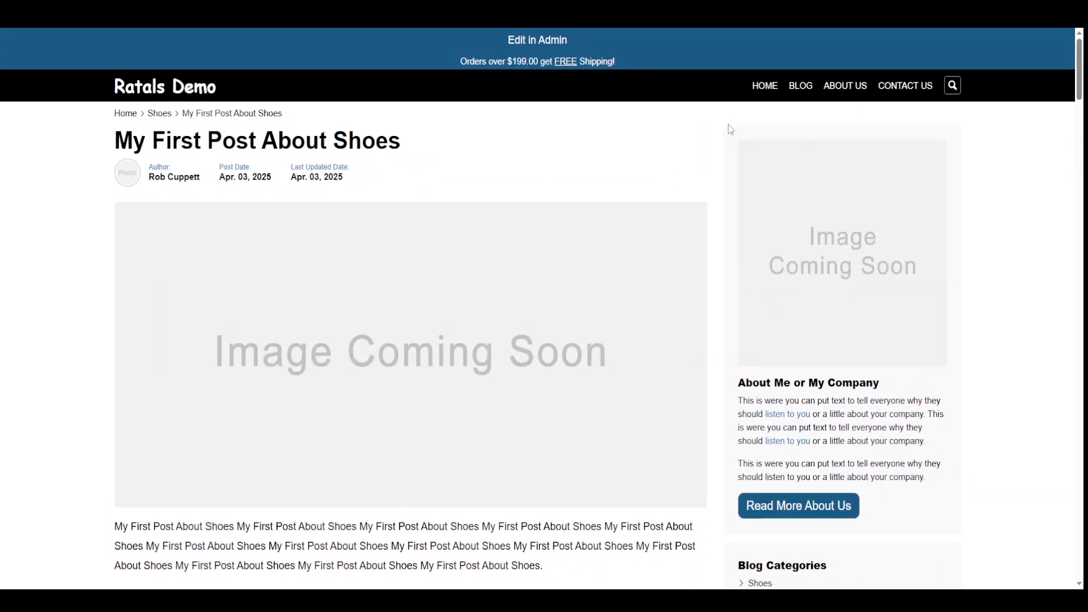
{"action": "left_click", "coordinate": [773, 89]}
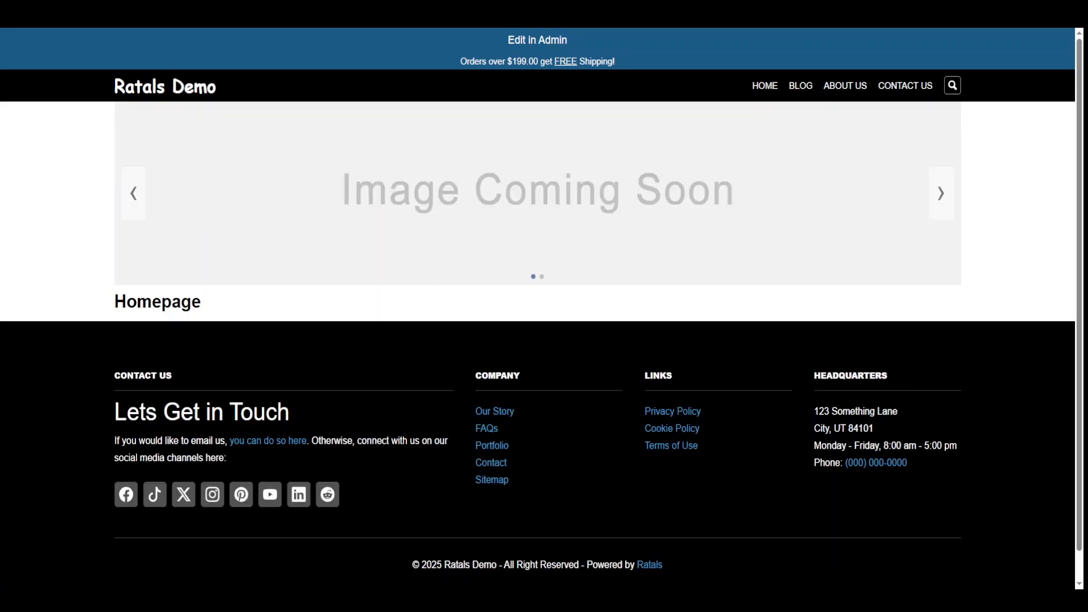
- Review the Notepad setup checklist items, ending with Vendor highlighted as the current item
{"action": "left_click", "coordinate": [190, 12]}
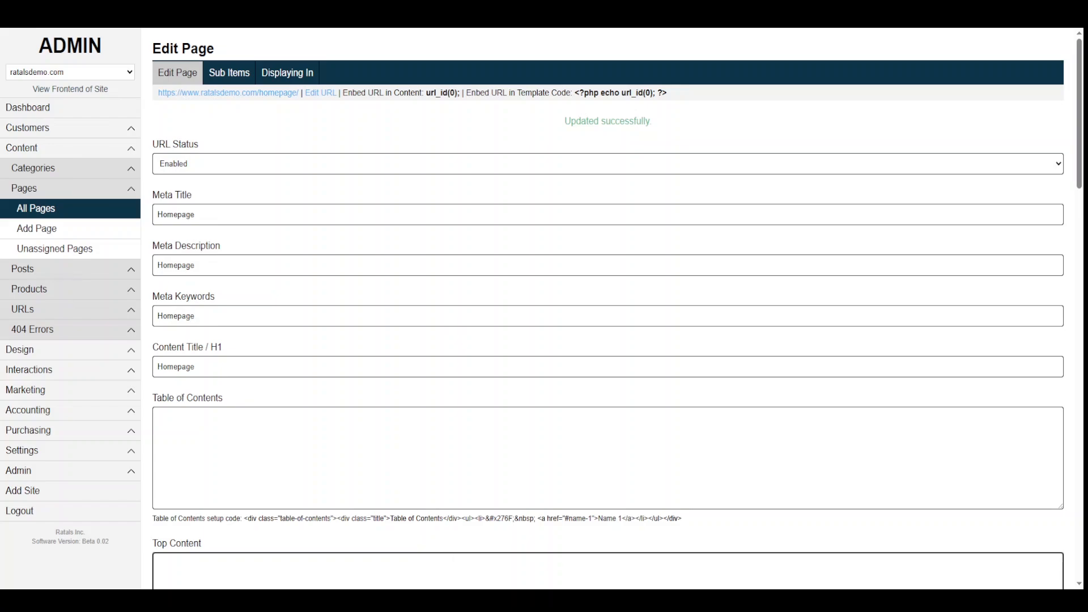
{"action": "key", "text": "alt+Tab"}
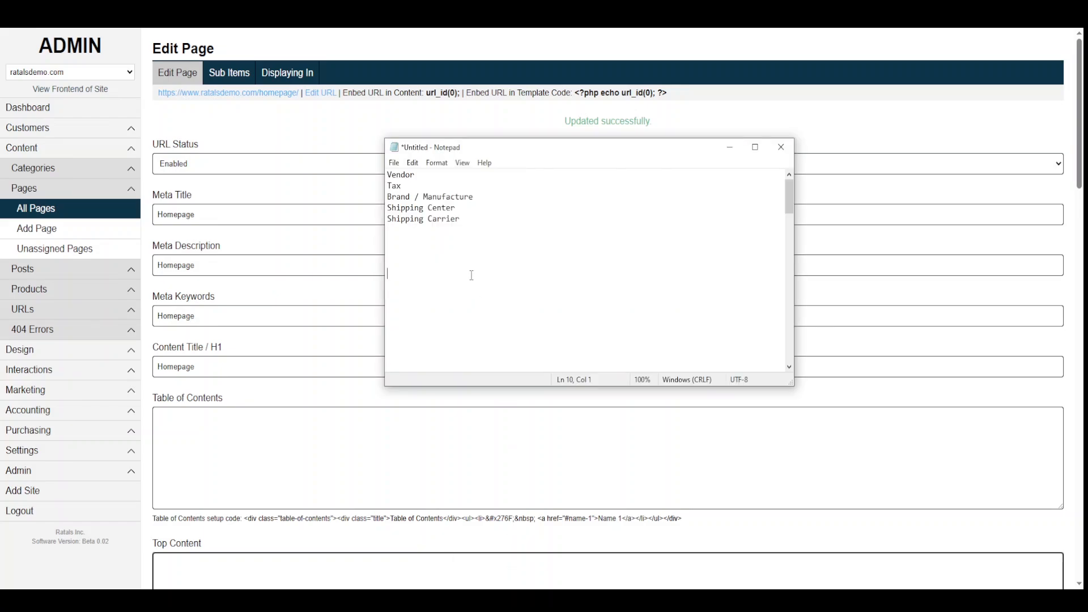
{"action": "double_click", "coordinate": [401, 175]}
{"action": "left_click", "coordinate": [415, 176]}
{"action": "left_click_drag", "start_coordinate": [417, 175], "coordinate": [376, 193]}
{"action": "left_click_drag", "start_coordinate": [465, 197], "coordinate": [400, 197]}
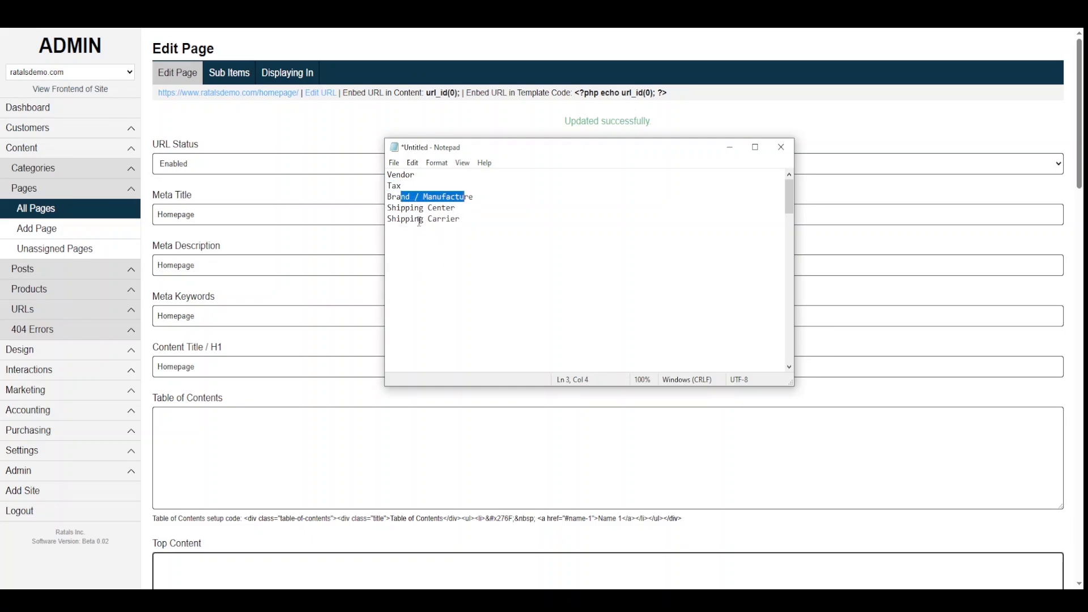
{"action": "left_click_drag", "start_coordinate": [422, 171], "coordinate": [386, 175]}
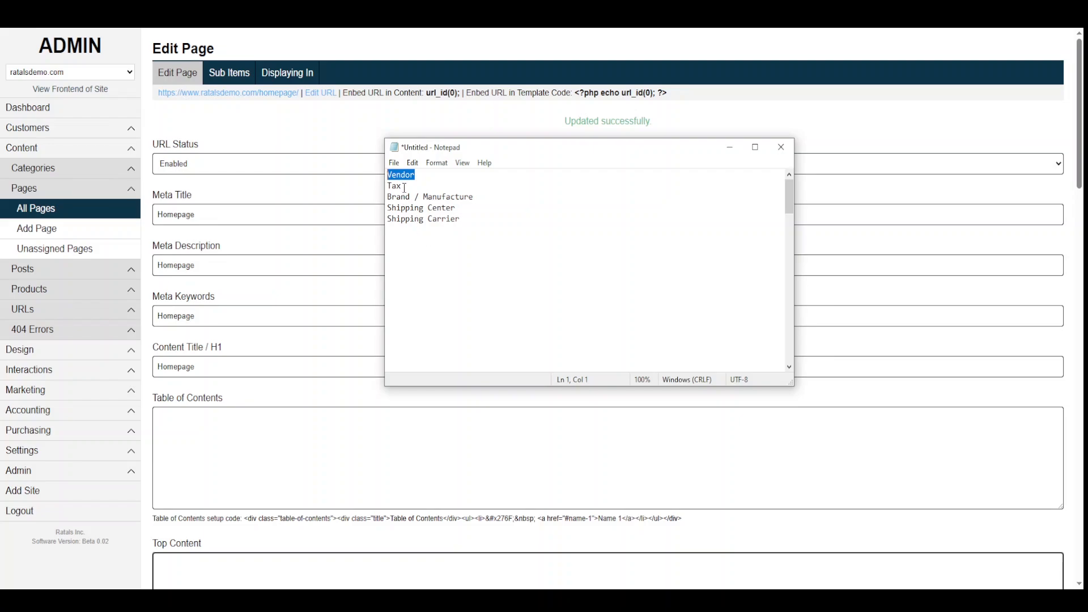
{"action": "left_click_drag", "start_coordinate": [403, 186], "coordinate": [369, 190]}
{"action": "left_click_drag", "start_coordinate": [415, 175], "coordinate": [380, 177]}
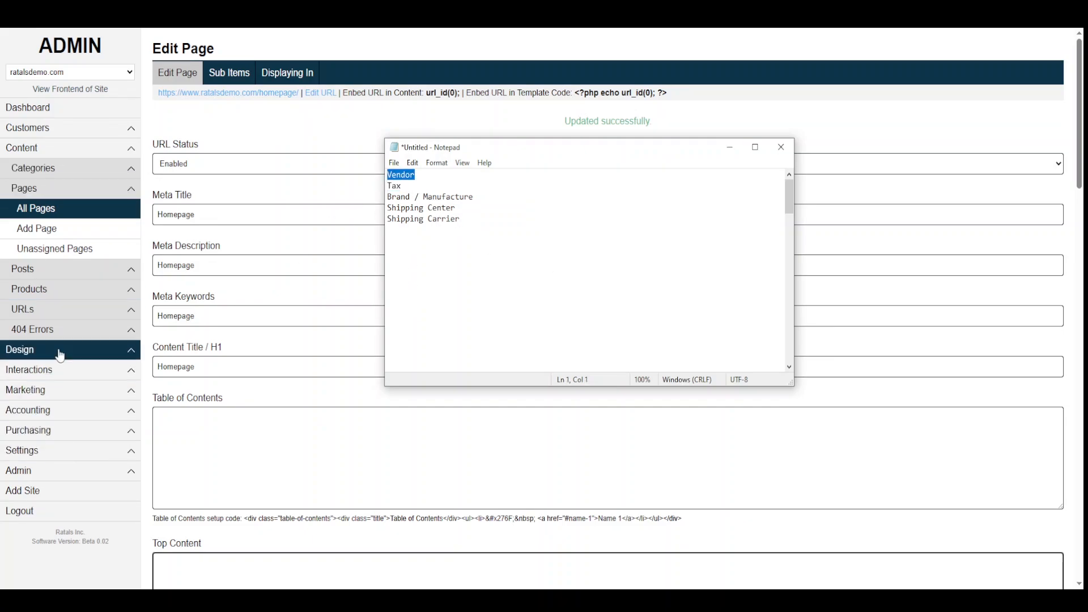
- Start a new vendor under Accounting > Vendors with status Enabled and name 'Vendor'
{"action": "left_click", "coordinate": [43, 411]}
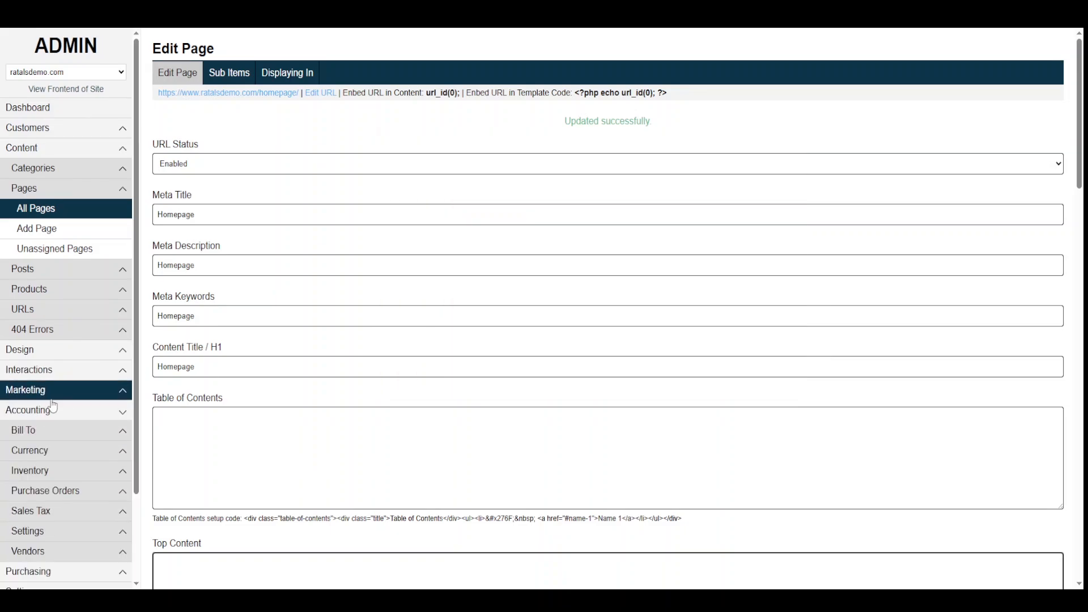
{"action": "scroll", "coordinate": [56, 396], "scroll_direction": "down", "scroll_amount": 2}
{"action": "left_click", "coordinate": [41, 448]}
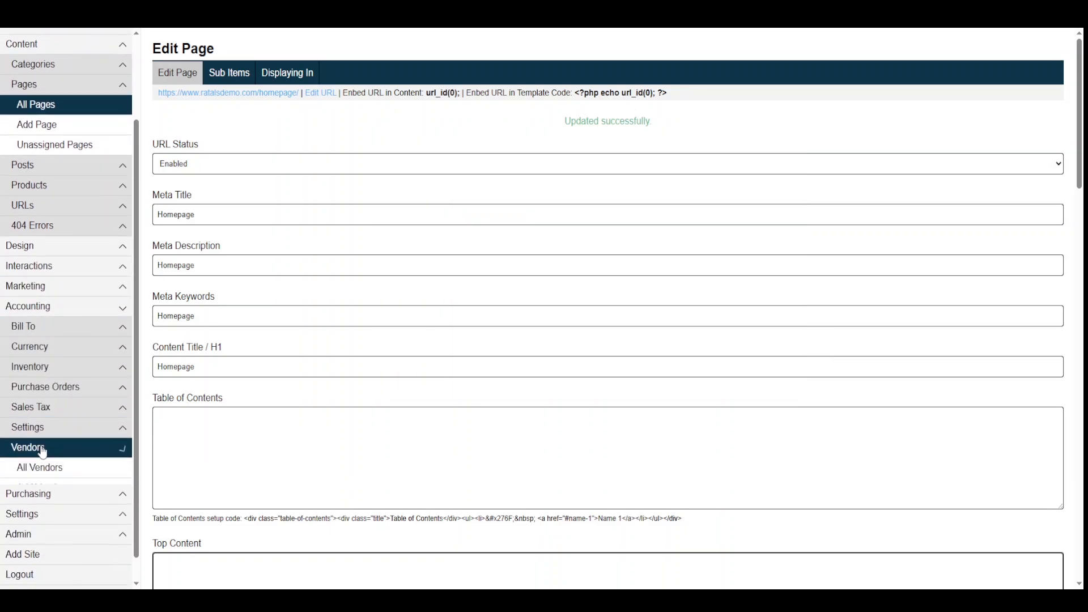
{"action": "left_click", "coordinate": [41, 489]}
{"action": "left_click", "coordinate": [192, 102]}
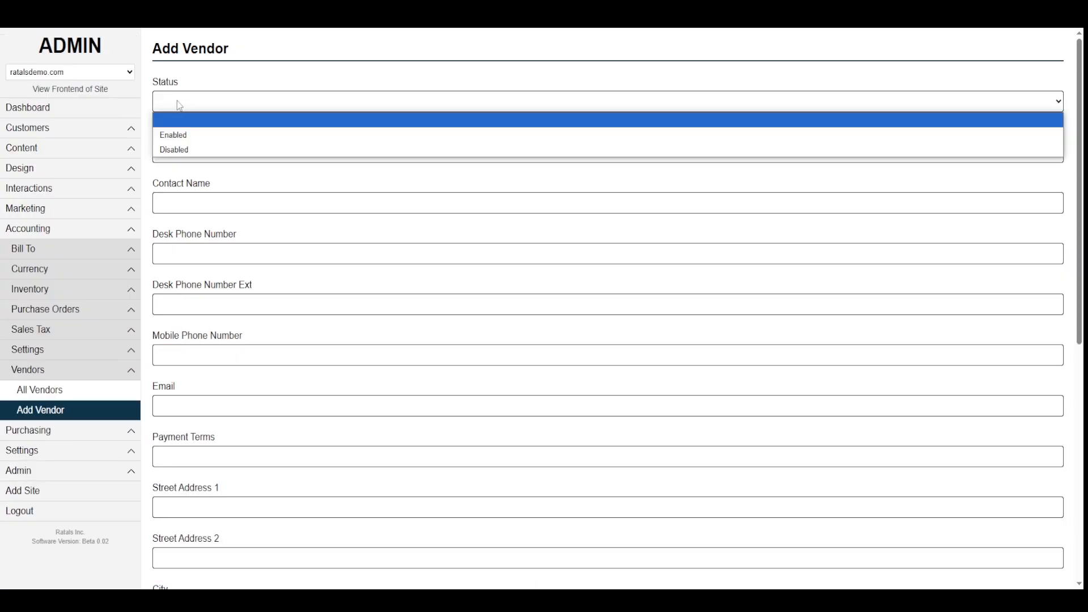
{"action": "left_click", "coordinate": [176, 134]}
{"action": "left_click", "coordinate": [173, 153]}
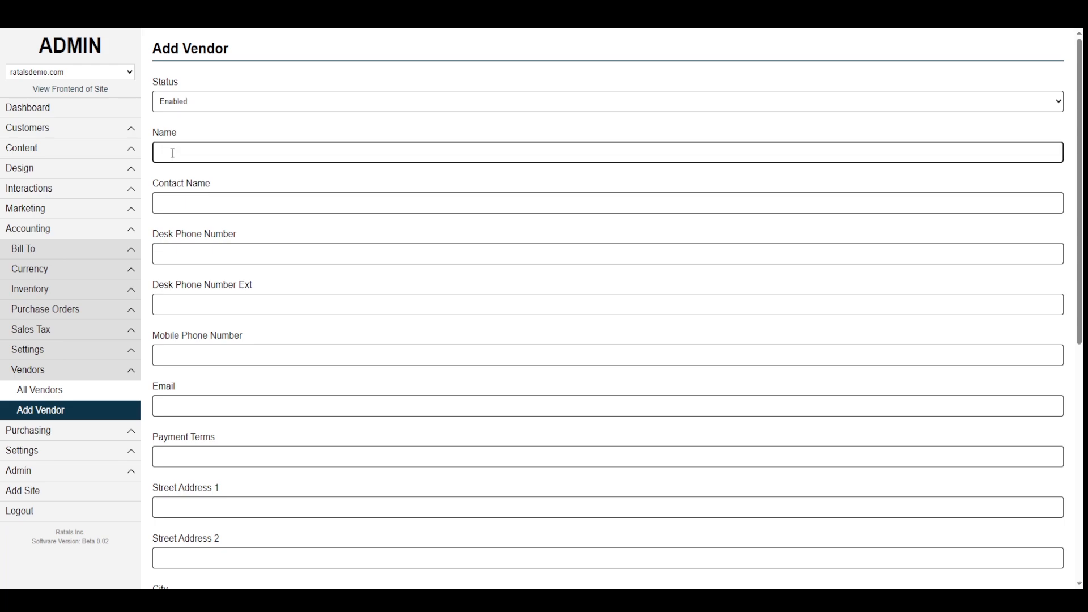
{"action": "type", "text": "Vendor"}
- Paste 'Vendor' into contact name, phone, mobile, email, payment terms and Street Address 1
{"action": "left_click_drag", "start_coordinate": [181, 152], "coordinate": [146, 153]}
{"action": "key", "text": "ctrl+c"}
{"action": "left_click", "coordinate": [187, 202]}
{"action": "key", "text": "ctrl+v"}
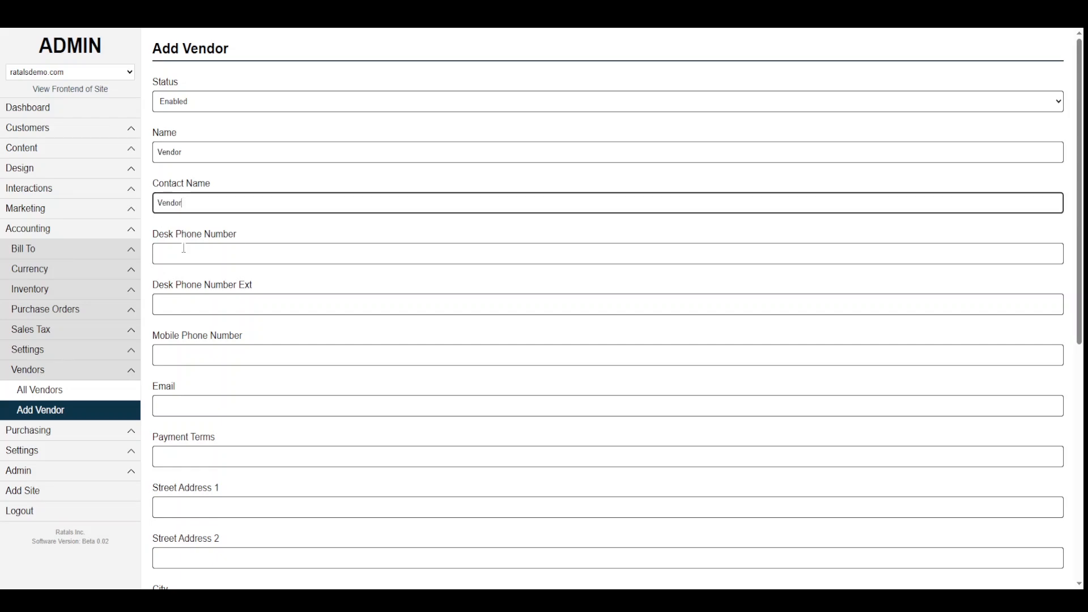
{"action": "left_click", "coordinate": [182, 252]}
{"action": "key", "text": "ctrl+v"}
{"action": "left_click", "coordinate": [179, 303]}
{"action": "key", "text": "ctrl+v"}
{"action": "left_click", "coordinate": [177, 355]}
{"action": "key", "text": "ctrl+v"}
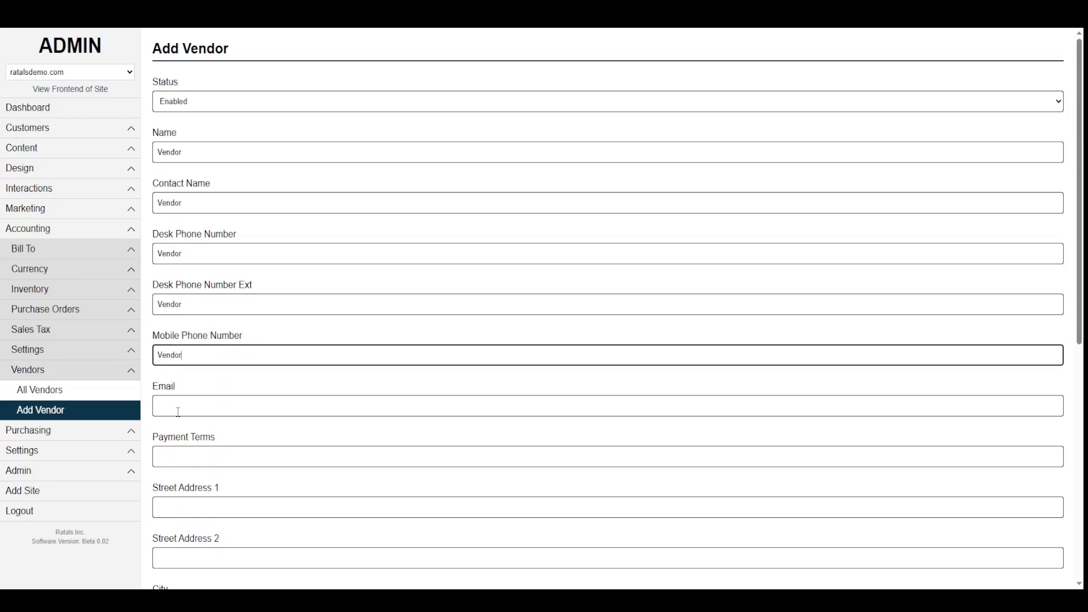
{"action": "left_click", "coordinate": [177, 410]}
{"action": "key", "text": "ctrl+v"}
{"action": "left_click", "coordinate": [175, 456]}
{"action": "key", "text": "ctrl+v"}
{"action": "left_click", "coordinate": [189, 513]}
{"action": "key", "text": "ctrl+v"}
{"action": "scroll", "coordinate": [272, 401], "scroll_direction": "down", "scroll_amount": 6}
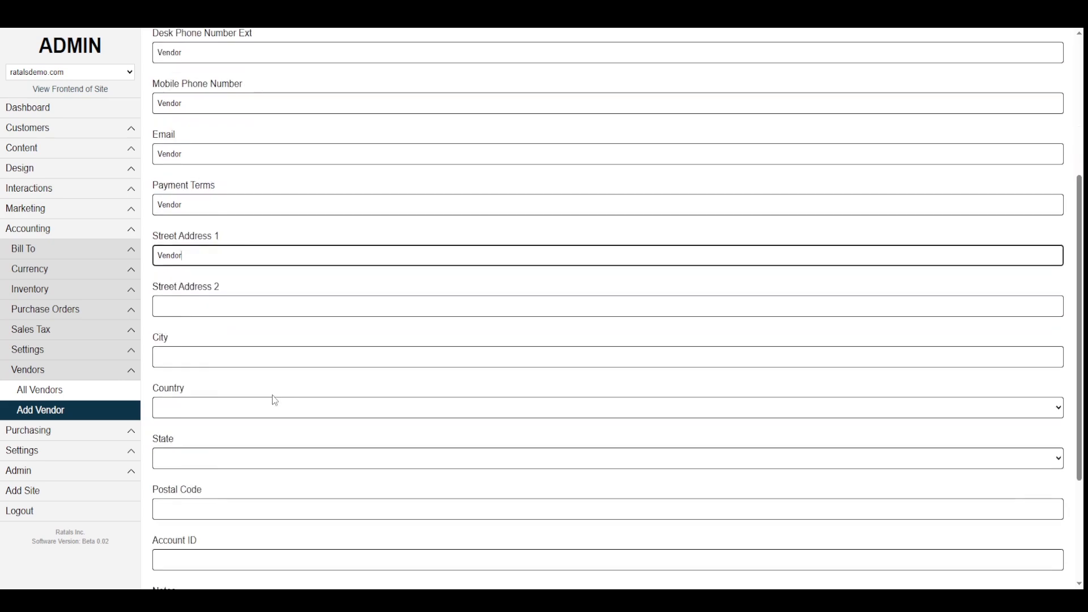
- Fill Street Address 2 and city with 'Vendor', and set country United States, state Utah
{"action": "left_click", "coordinate": [182, 192]}
{"action": "key", "text": "ctrl+v"}
{"action": "left_click", "coordinate": [177, 251]}
{"action": "key", "text": "ctrl+v"}
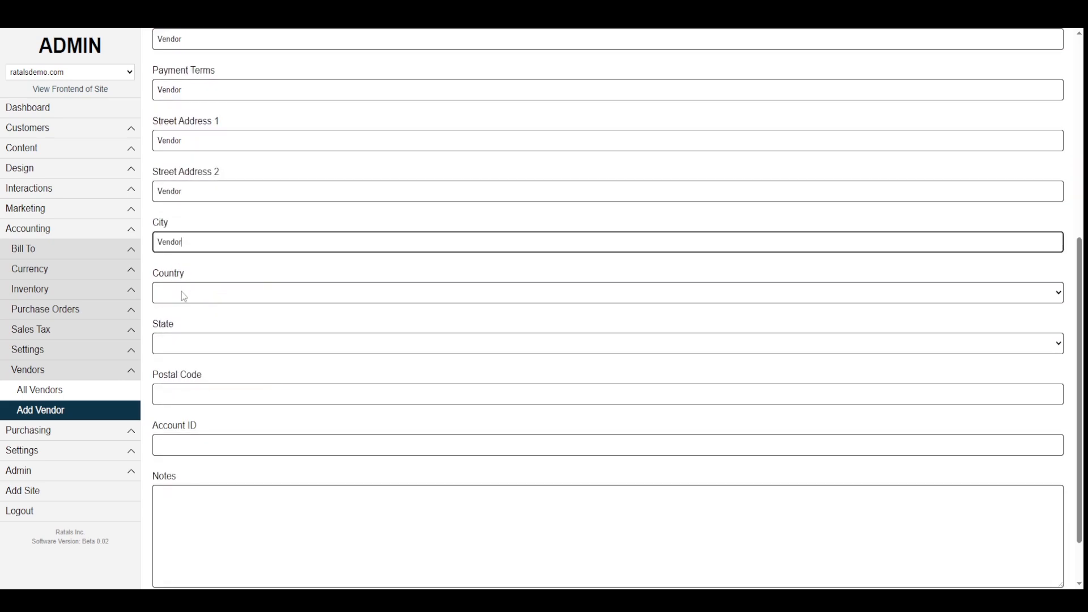
{"action": "left_click", "coordinate": [181, 292]}
{"action": "left_click", "coordinate": [180, 325]}
{"action": "left_click", "coordinate": [182, 346]}
{"action": "scroll", "coordinate": [183, 323], "scroll_direction": "down", "scroll_amount": 6}
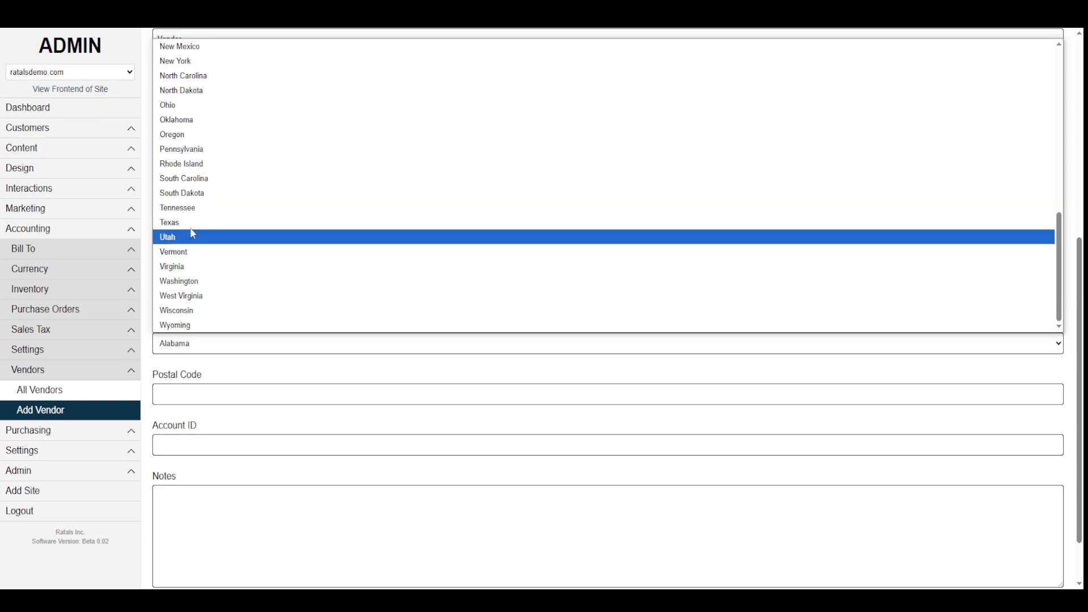
{"action": "left_click", "coordinate": [190, 234]}
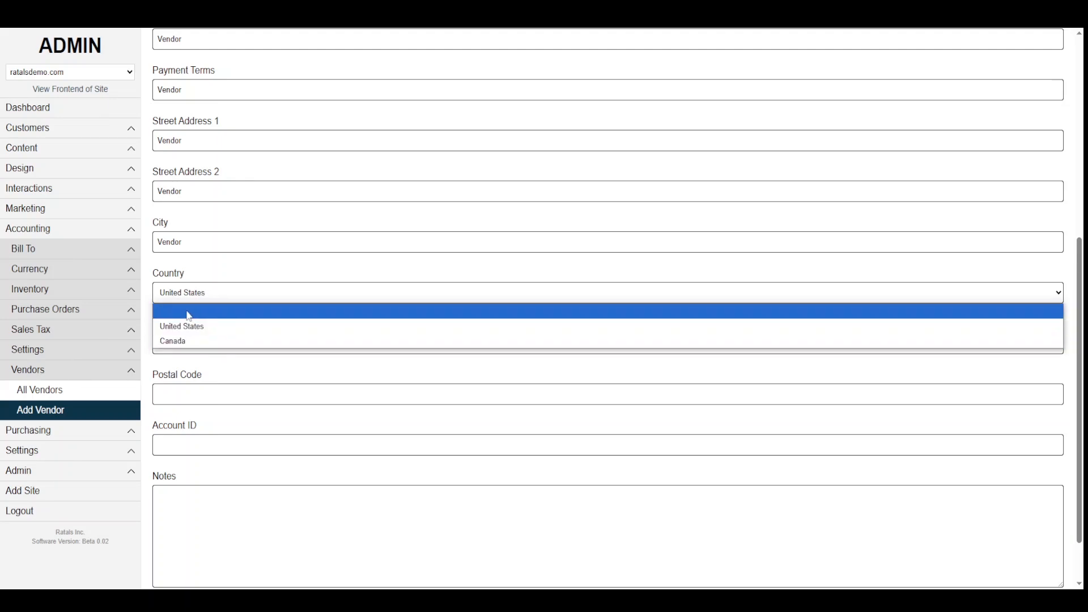
{"action": "left_click", "coordinate": [196, 281]}
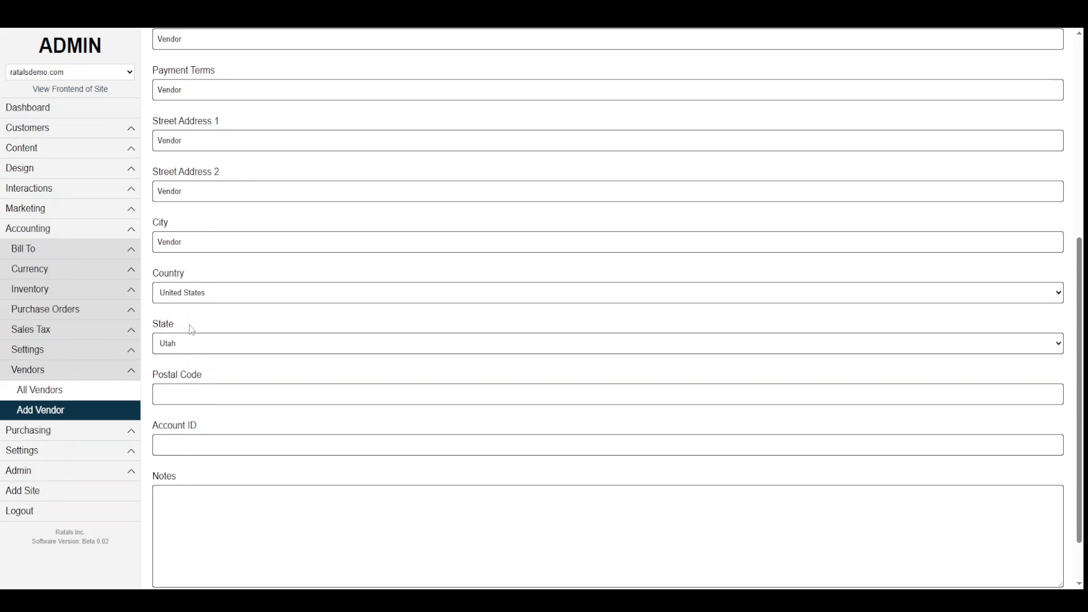
- Enter 'Vendor' as the postal code and save the new vendor
{"action": "scroll", "coordinate": [192, 332], "scroll_direction": "down", "scroll_amount": 1}
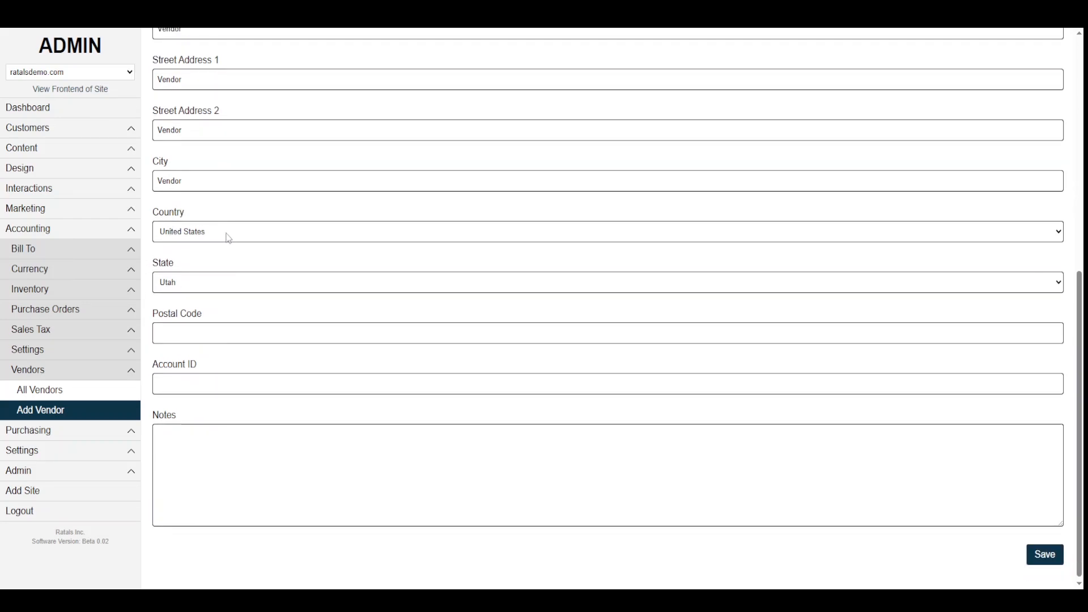
{"action": "left_click", "coordinate": [179, 334]}
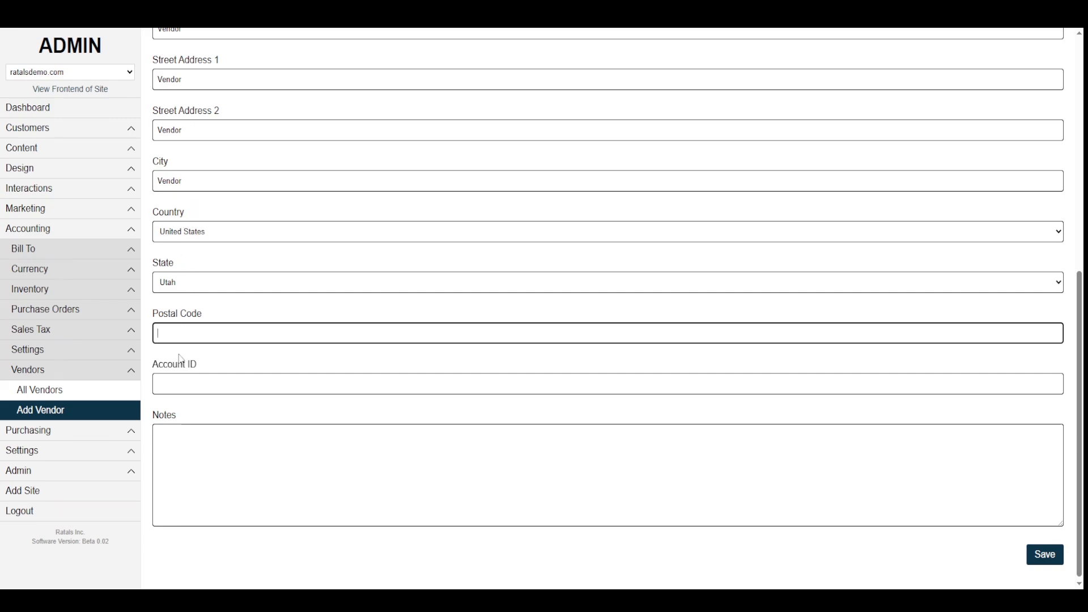
{"action": "type", "text": "Vendor"}
{"action": "key", "text": "Tab"}
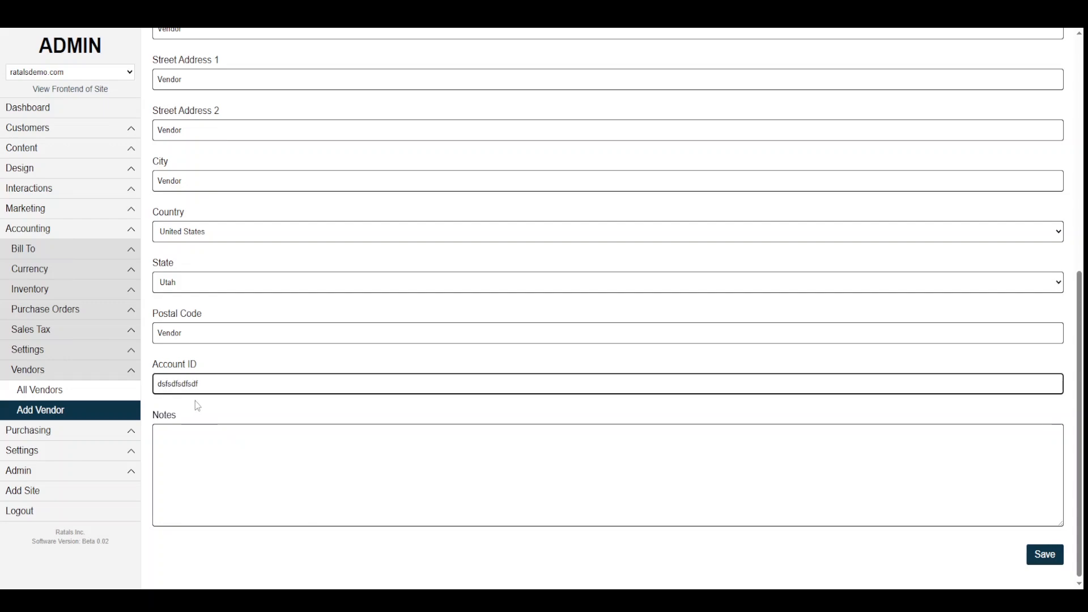
{"action": "left_click", "coordinate": [1046, 555]}
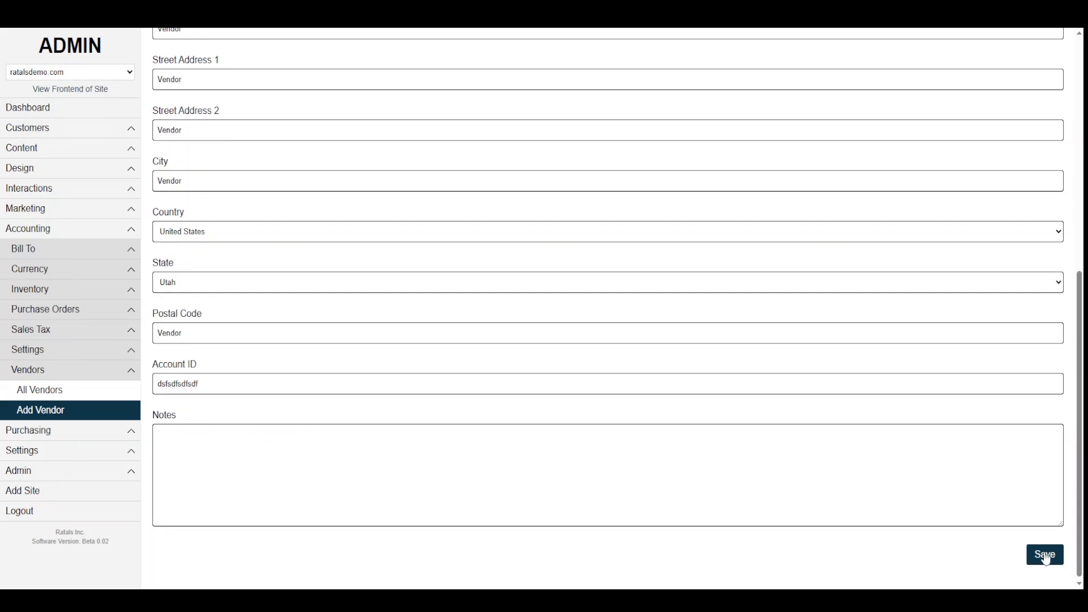
- Mark Tax in the checklist, then open Accounting > Sales Tax > All Sales Tax
{"action": "key", "text": "alt+Tab"}
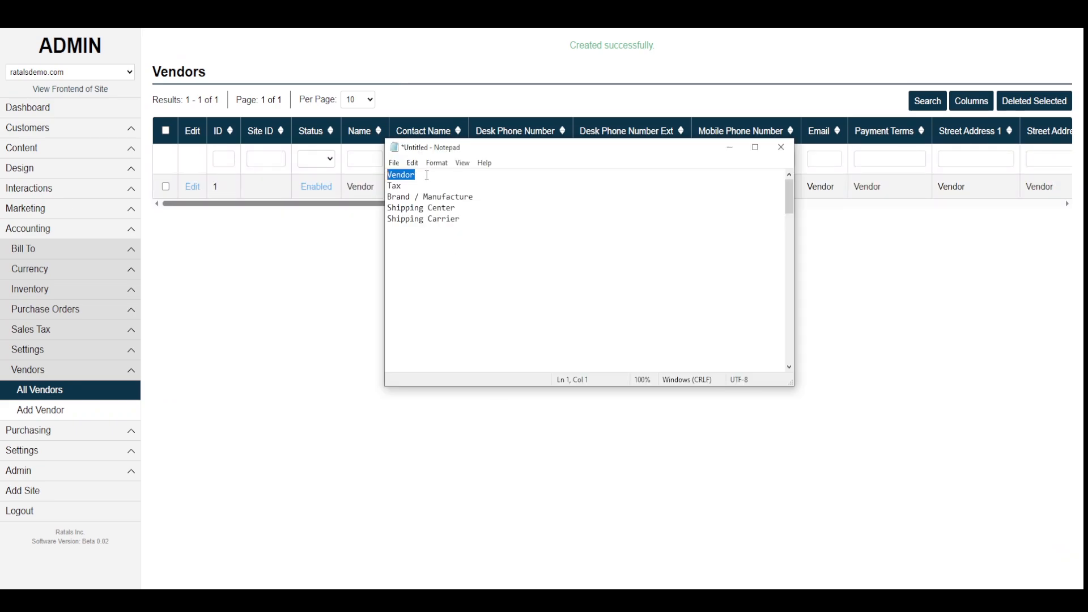
{"action": "left_click_drag", "start_coordinate": [409, 186], "coordinate": [384, 186]}
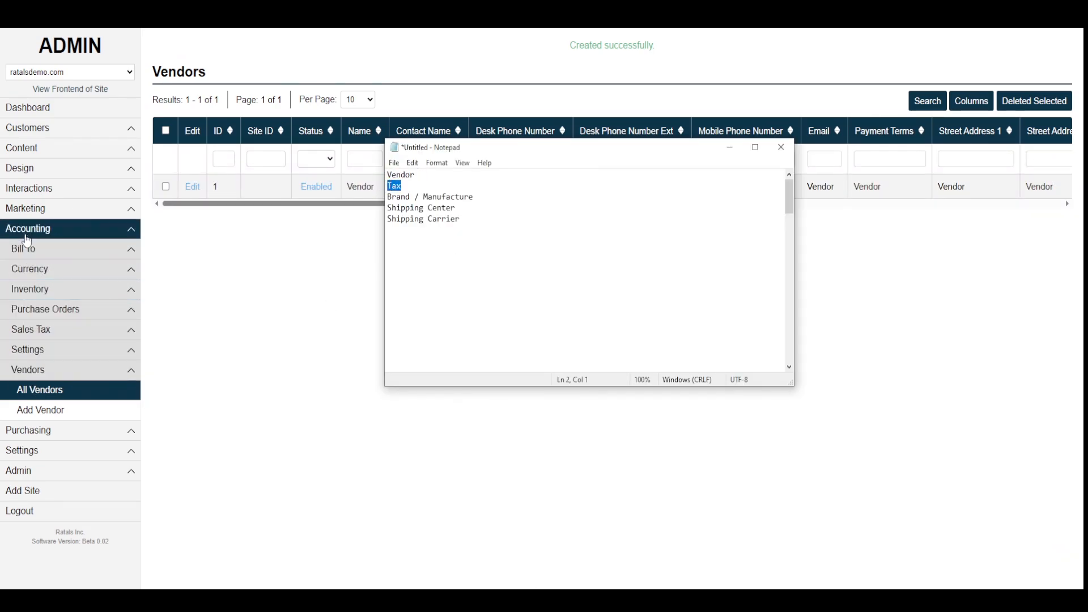
{"action": "key", "text": "alt+Tab"}
{"action": "left_click", "coordinate": [43, 338]}
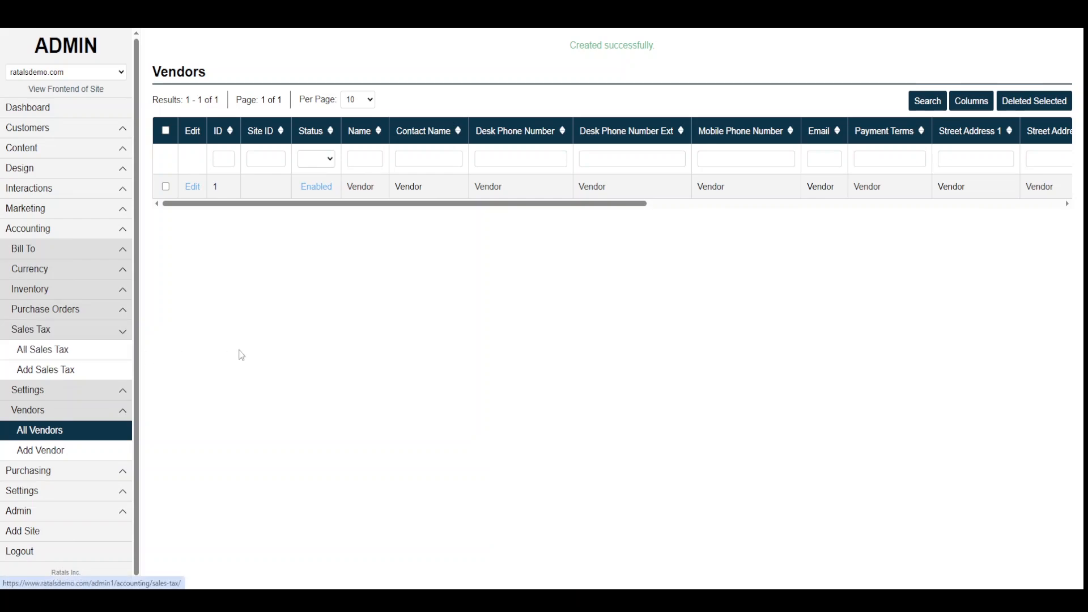
{"action": "left_click", "coordinate": [50, 352]}
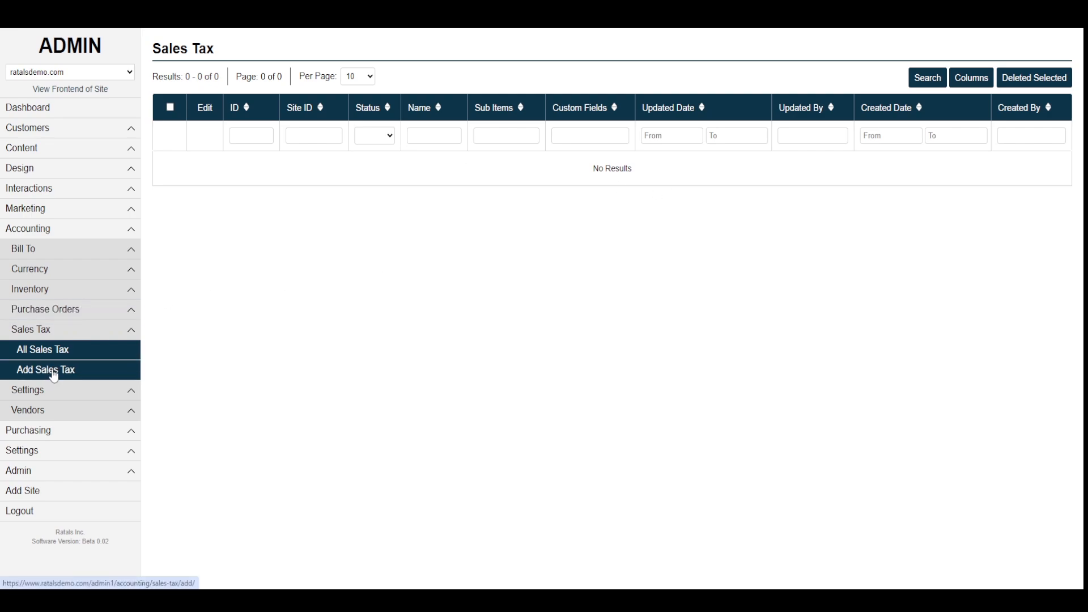
- Add an Enabled sales tax named 'All Products' and save it
{"action": "left_click", "coordinate": [51, 371]}
{"action": "left_click", "coordinate": [196, 105]}
{"action": "left_click", "coordinate": [194, 134]}
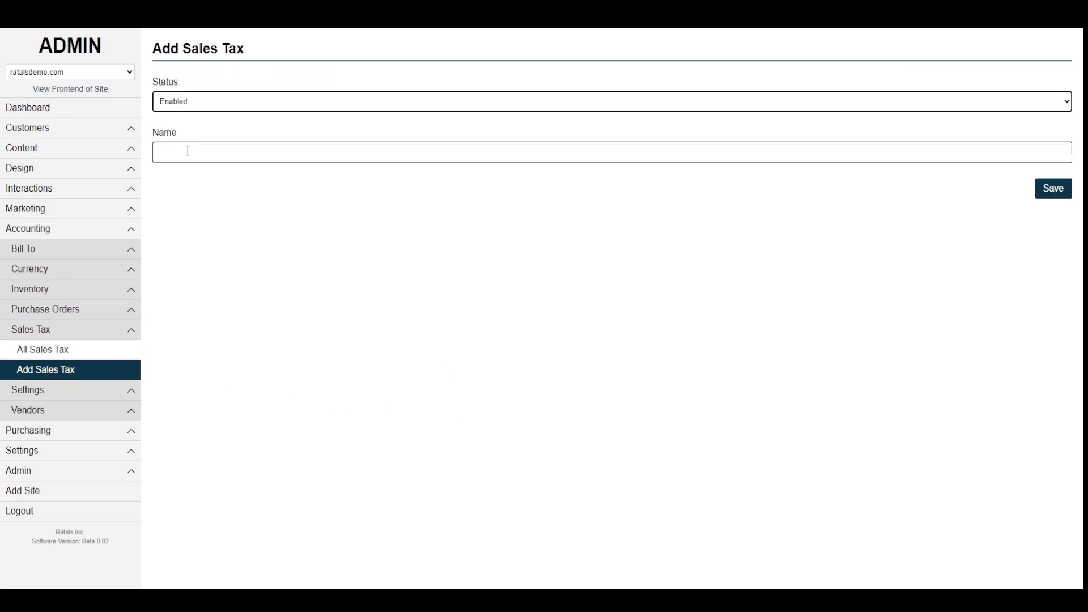
{"action": "left_click", "coordinate": [188, 152]}
{"action": "type", "text": "All pro"}
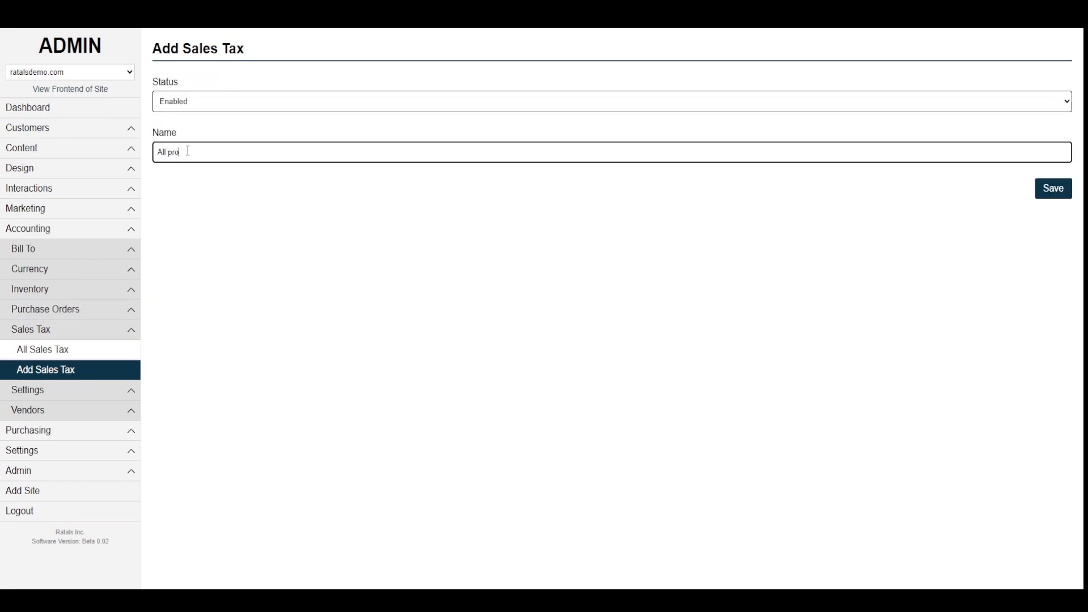
{"action": "key", "text": "BackSpace"}
{"action": "key", "text": "BackSpace"}
{"action": "type", "text": "Produc"}
{"action": "left_click", "coordinate": [1056, 194]}
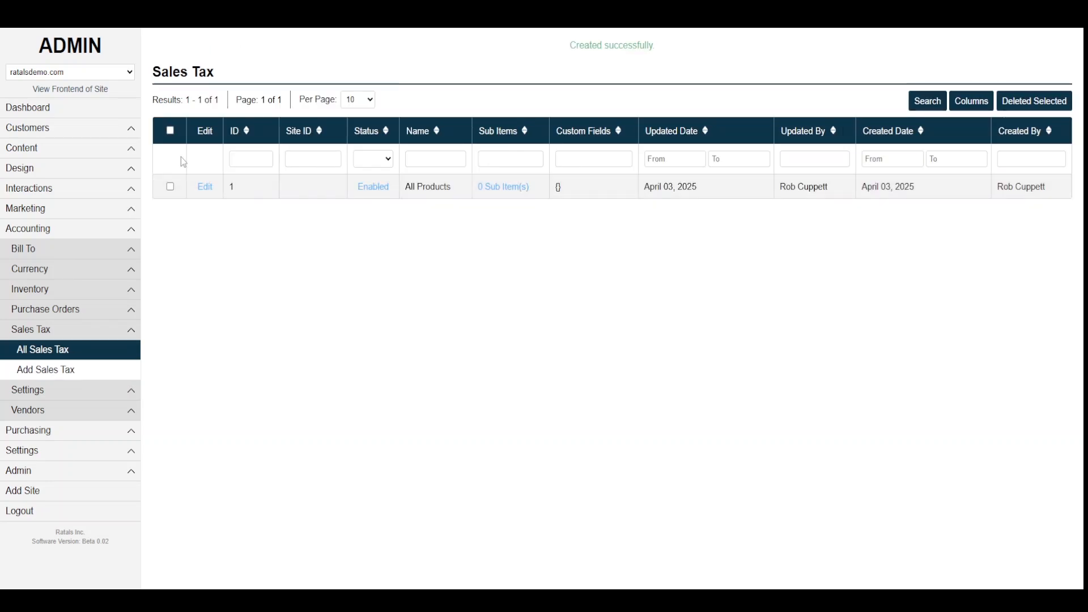
- Start an Enabled sub-item of All Products named 'Utah' with frontend name 'Fees'
{"action": "left_click", "coordinate": [527, 193]}
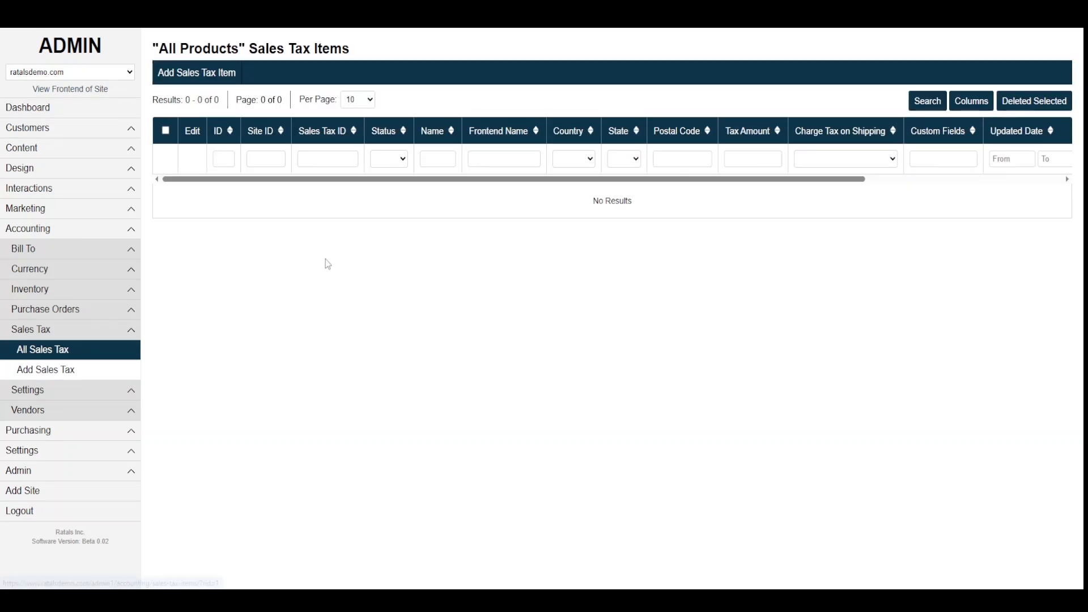
{"action": "left_click", "coordinate": [200, 72]}
{"action": "left_click", "coordinate": [187, 102]}
{"action": "left_click", "coordinate": [182, 133]}
{"action": "left_click", "coordinate": [184, 153]}
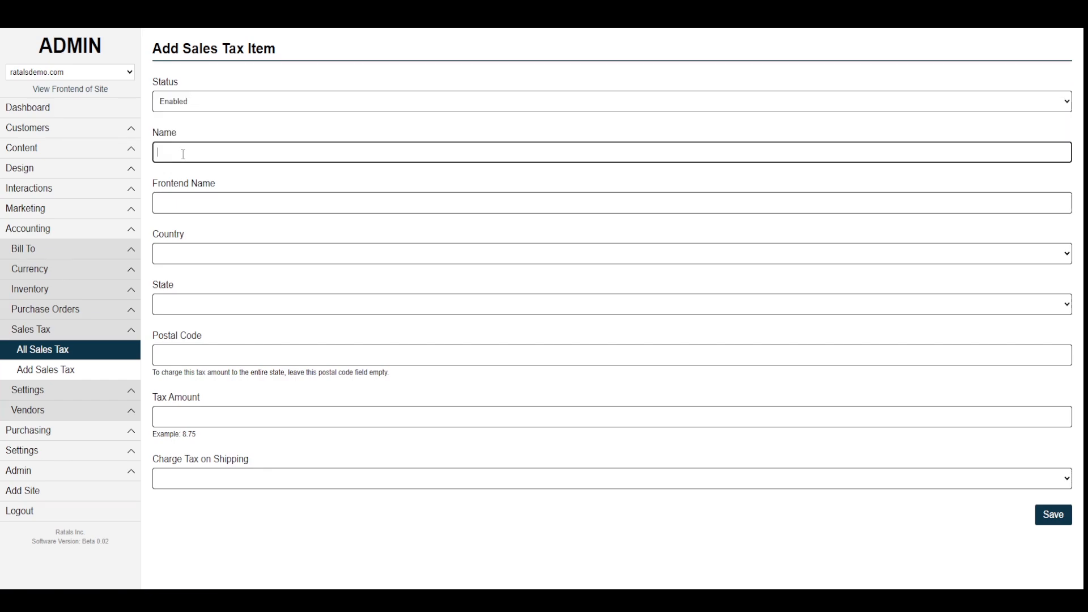
{"action": "type", "text": "Utah"}
{"action": "left_click", "coordinate": [190, 204]}
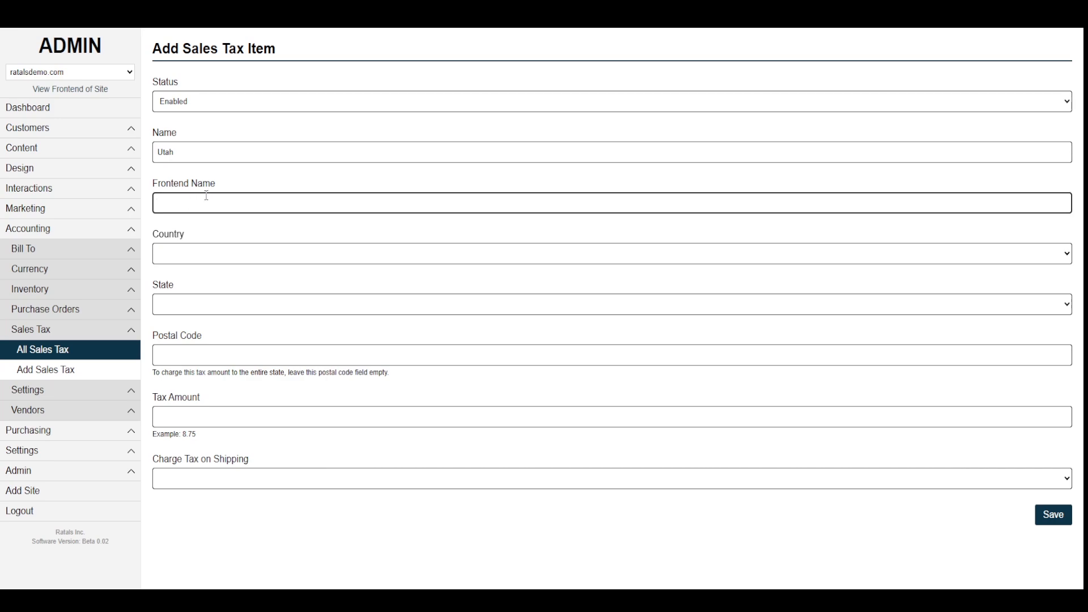
{"action": "type", "text": "Fees"}
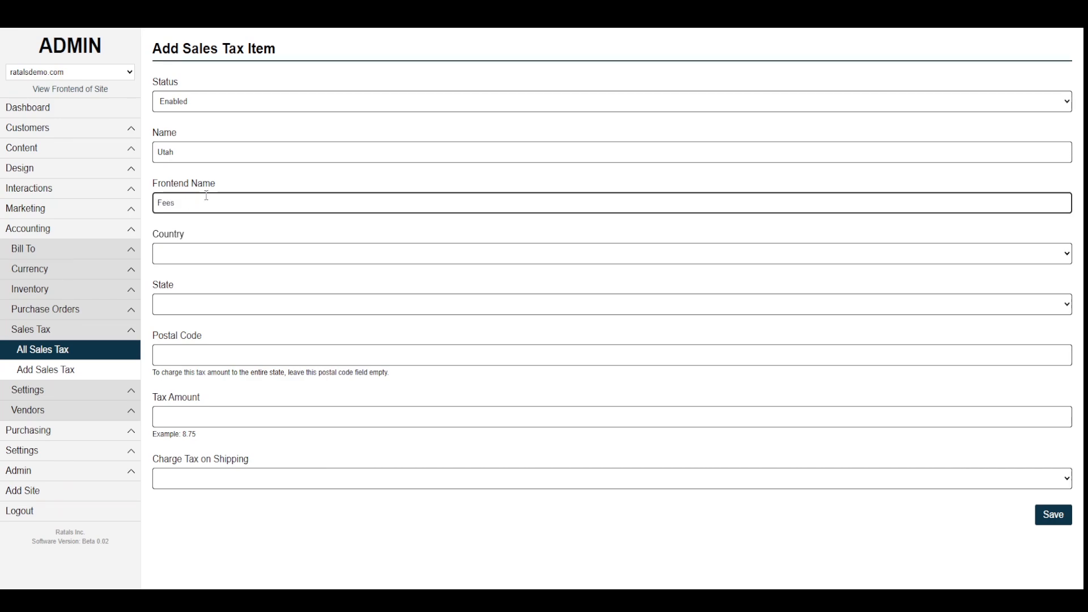
{"action": "double_click", "coordinate": [170, 203]}
- Set the item to United States / Utah, tax amount 5.00, charged on shipping, and save
{"action": "left_click", "coordinate": [188, 256]}
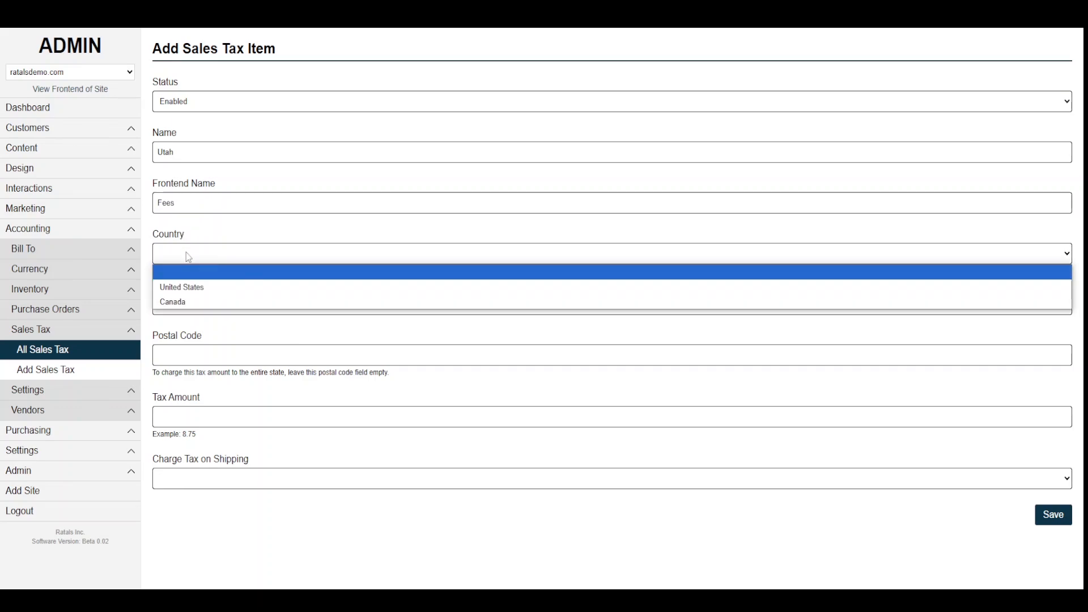
{"action": "left_click", "coordinate": [196, 287]}
{"action": "left_click", "coordinate": [202, 309]}
{"action": "scroll", "coordinate": [240, 210], "scroll_direction": "down", "scroll_amount": 7}
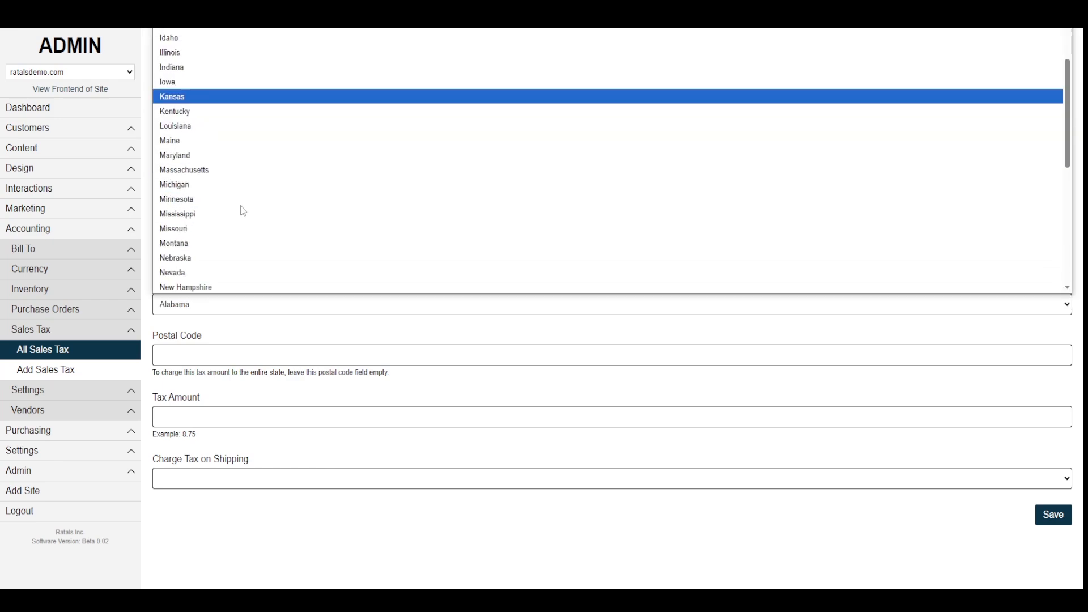
{"action": "left_click", "coordinate": [206, 197]}
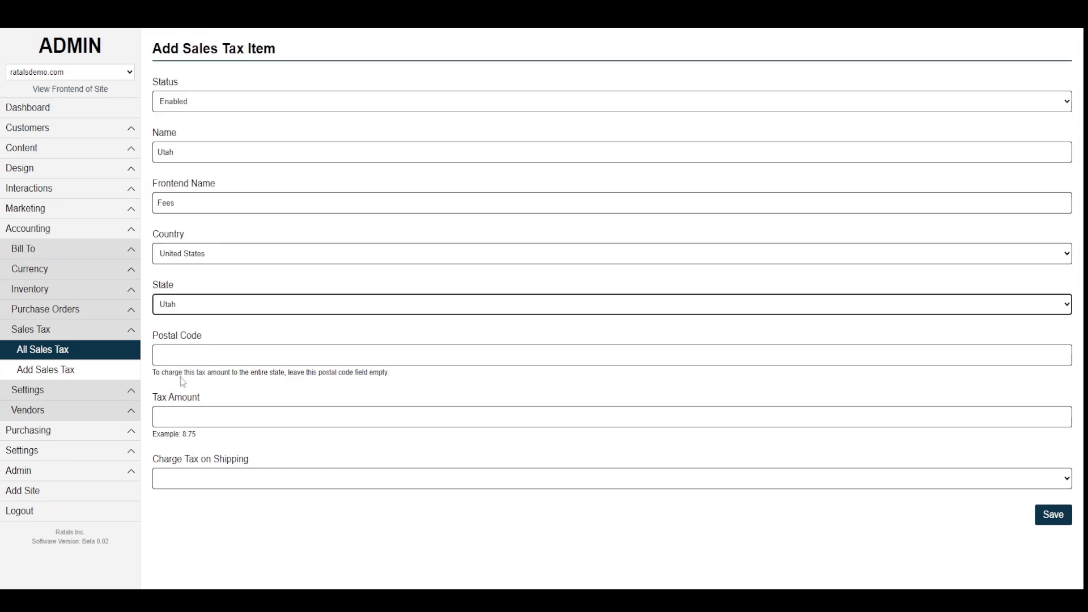
{"action": "left_click", "coordinate": [189, 417]}
{"action": "type", "text": "5.00"}
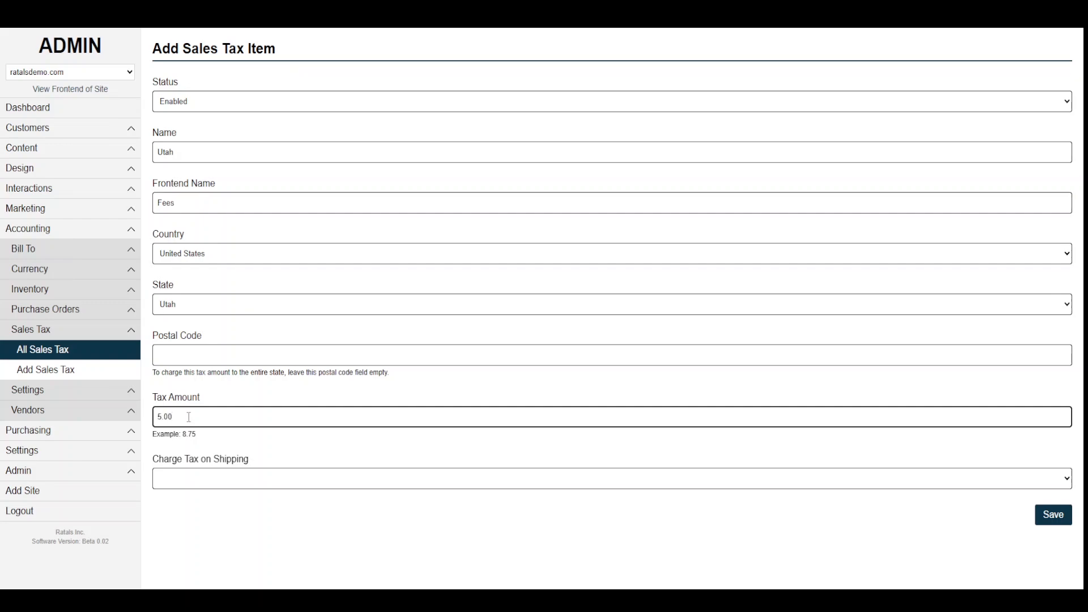
{"action": "left_click", "coordinate": [199, 478]}
{"action": "left_click", "coordinate": [171, 512]}
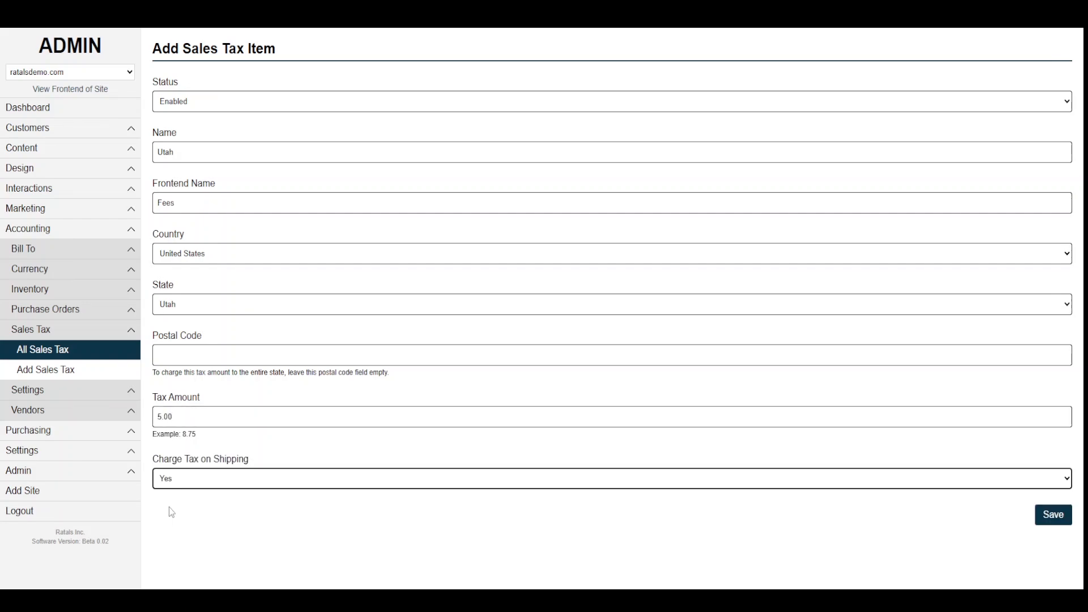
{"action": "left_click", "coordinate": [1048, 516]}
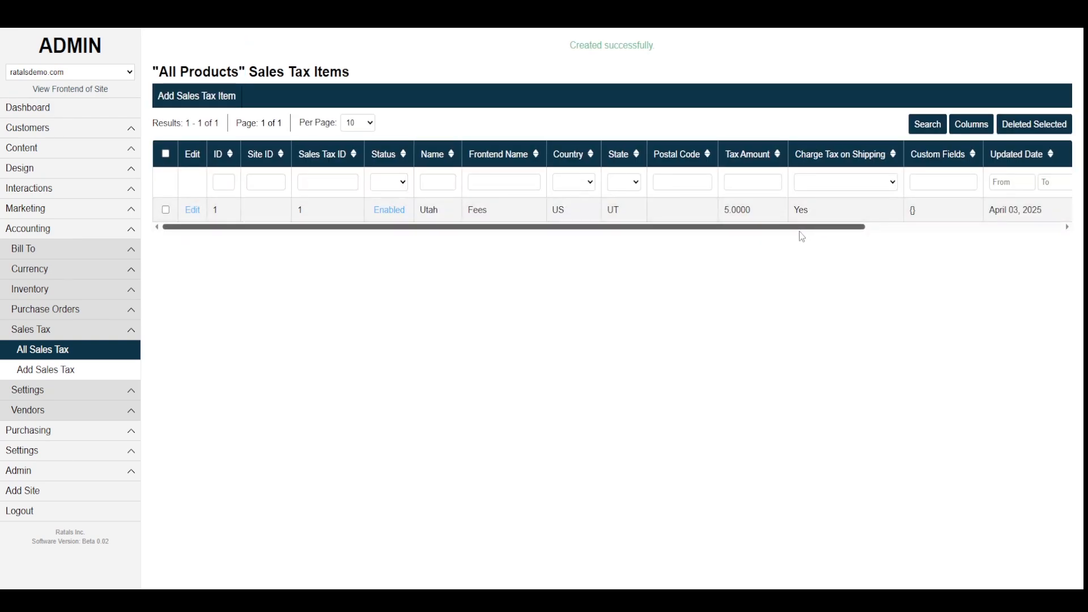
- Open the Brands / Manufactures list under Purchasing
{"action": "key", "text": "alt+Tab"}
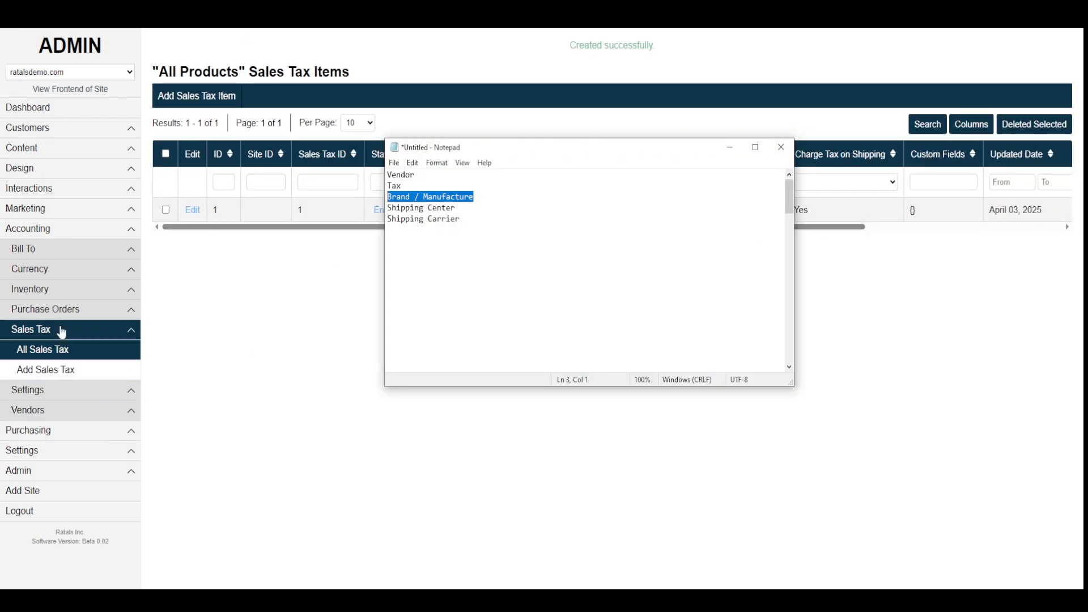
{"action": "left_click", "coordinate": [44, 439]}
{"action": "left_click", "coordinate": [46, 451]}
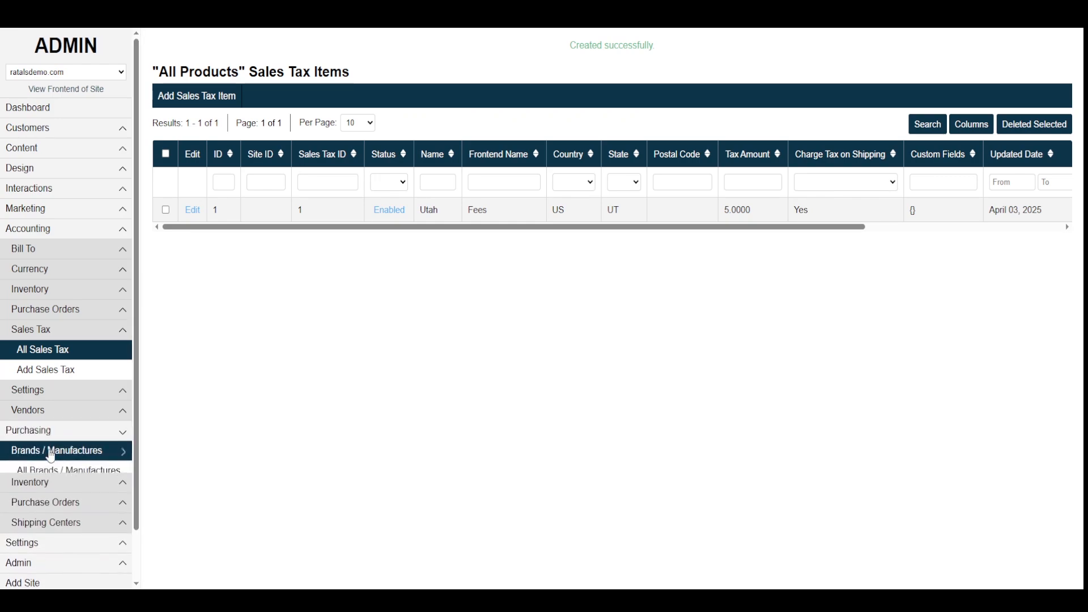
{"action": "left_click", "coordinate": [45, 472]}
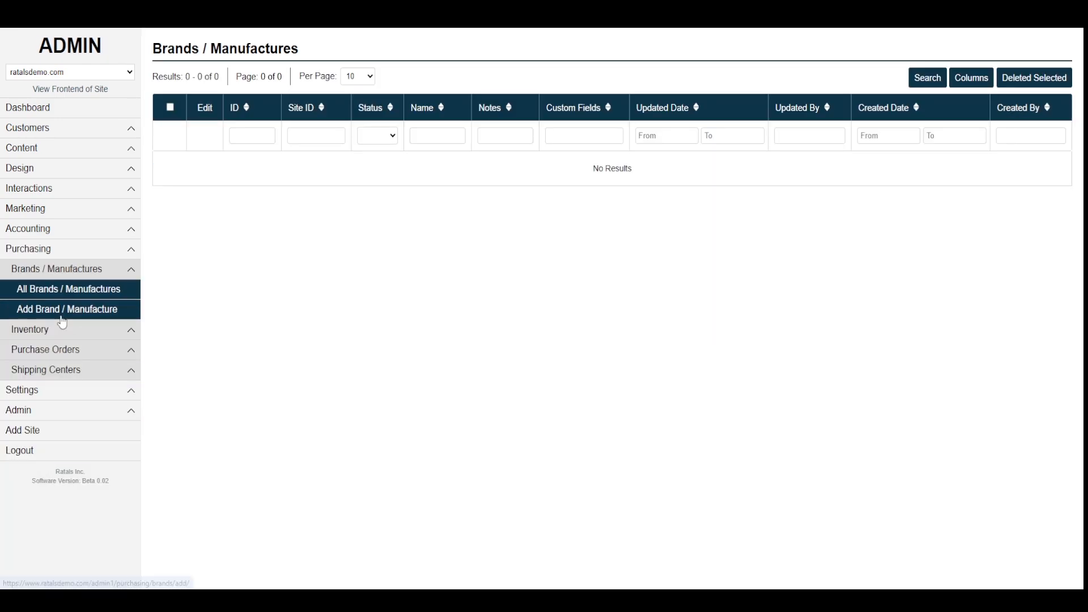
- Save a new Enabled brand named 'Brand', then mark Shipping Center in the checklist
{"action": "left_click", "coordinate": [66, 315]}
{"action": "left_click", "coordinate": [194, 105]}
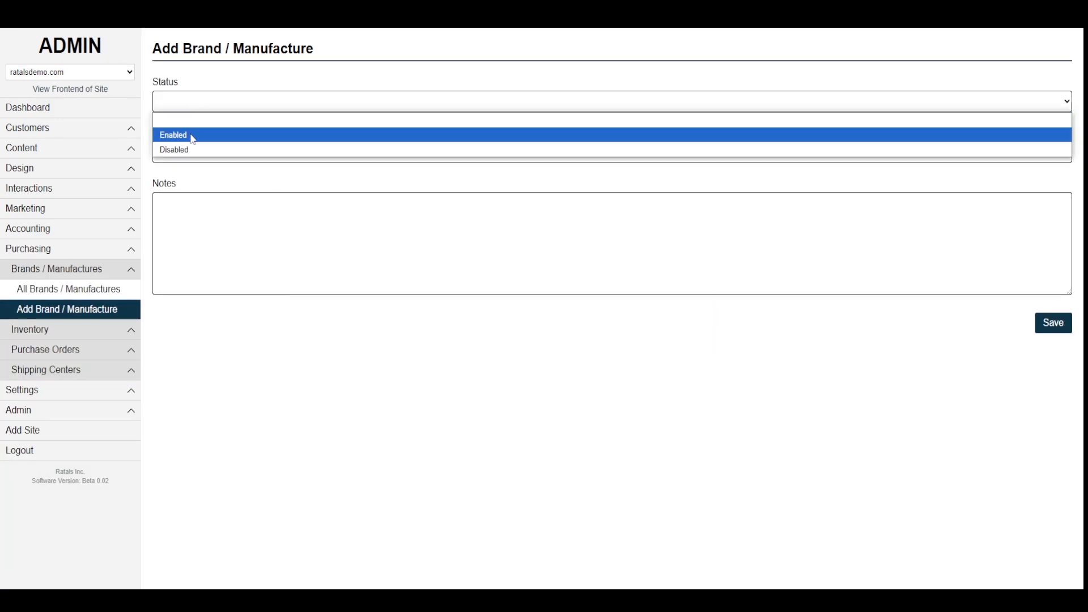
{"action": "left_click", "coordinate": [194, 136]}
{"action": "left_click", "coordinate": [190, 154]}
{"action": "type", "text": "Br"}
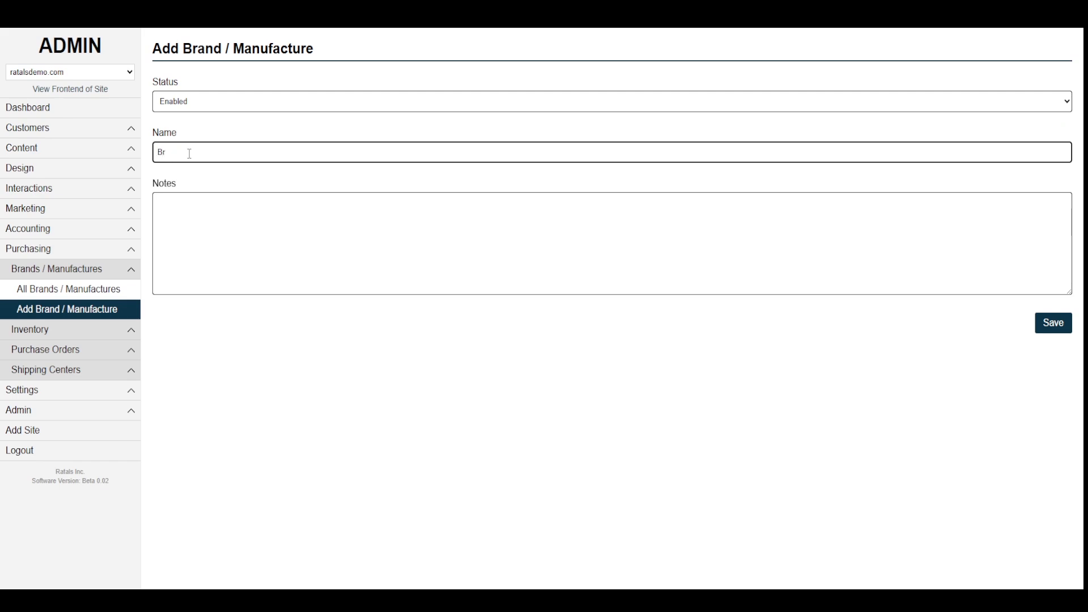
{"action": "type", "text": "ands"}
{"action": "key", "text": "BackSpace"}
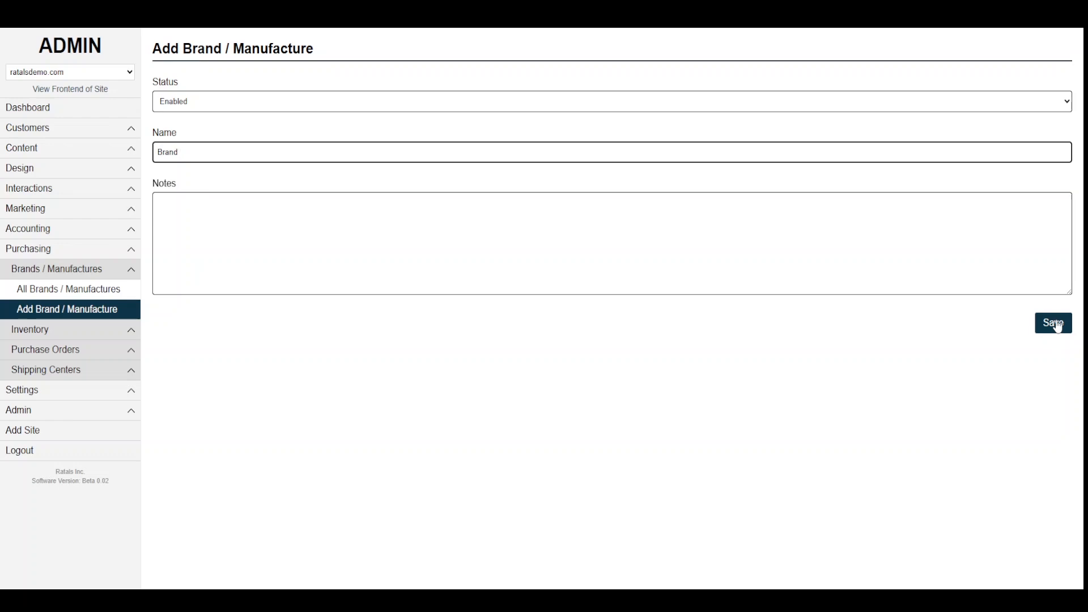
{"action": "left_click", "coordinate": [1055, 324]}
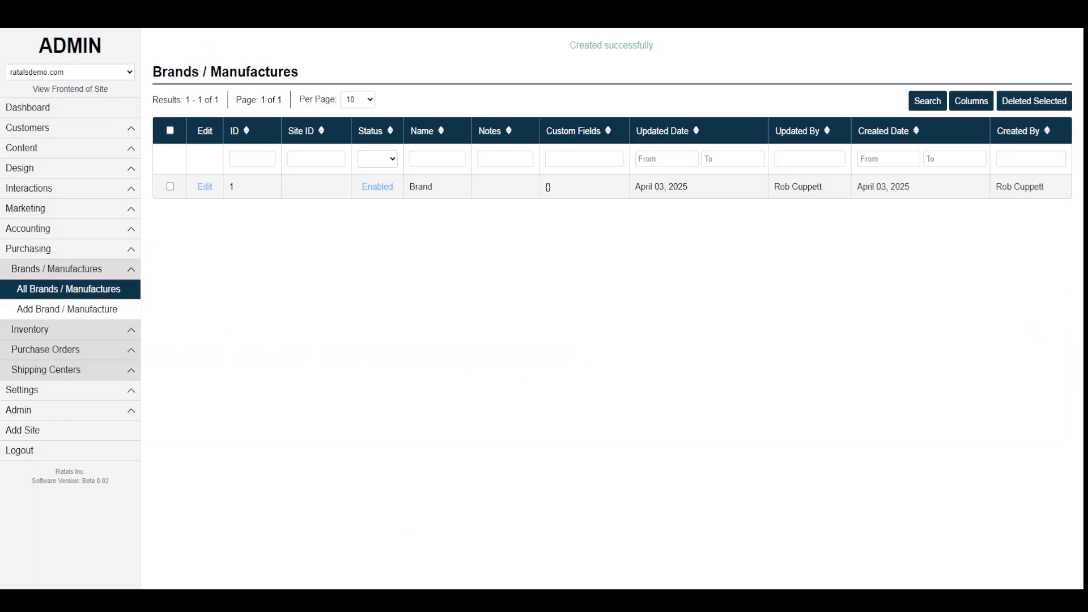
{"action": "key", "text": "alt+Tab"}
{"action": "left_click_drag", "start_coordinate": [457, 208], "coordinate": [387, 209]}
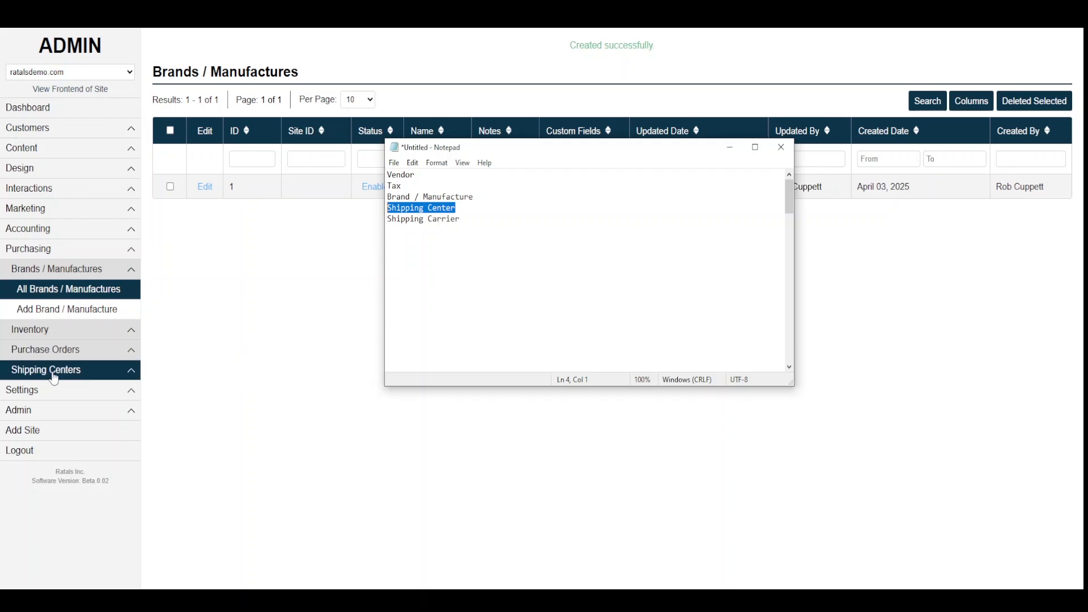
- Open a new Add Shipping Center form and set its status to Enabled
{"action": "left_click", "coordinate": [65, 377]}
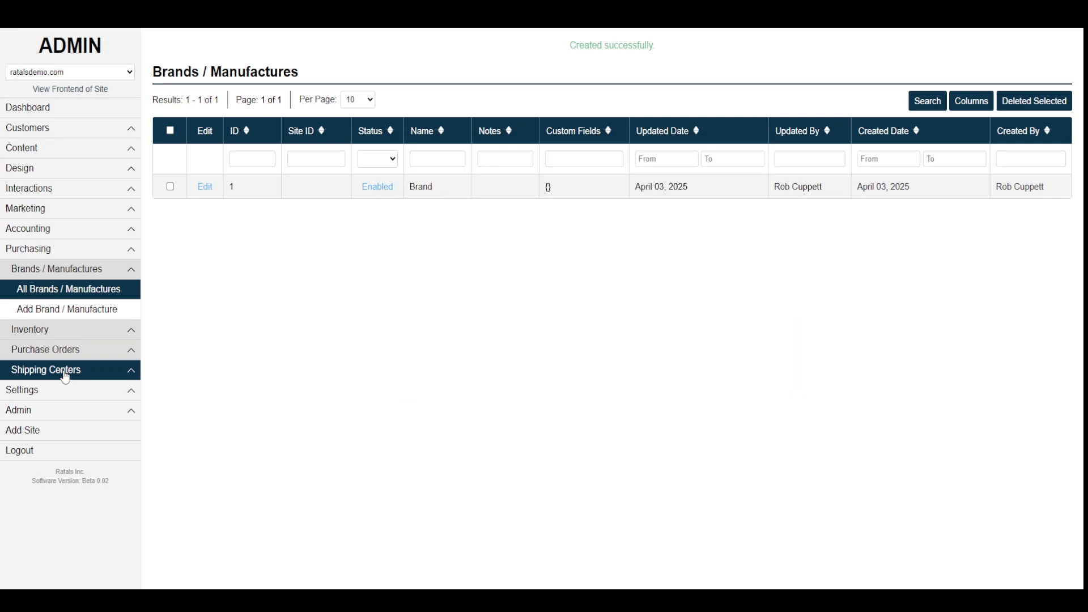
{"action": "left_click", "coordinate": [66, 377]}
{"action": "left_click", "coordinate": [57, 411]}
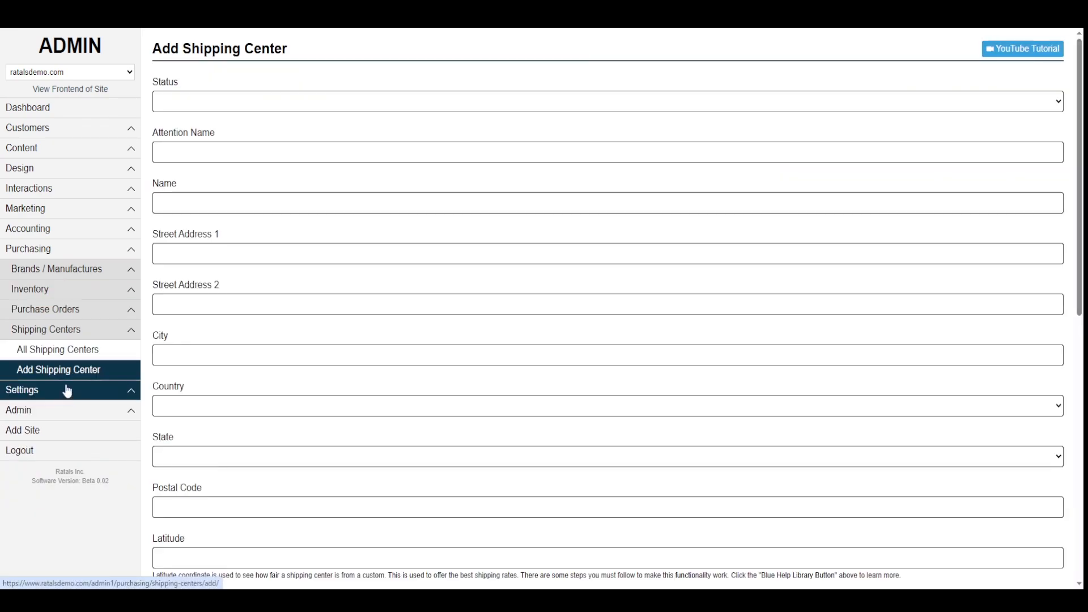
{"action": "left_click", "coordinate": [68, 354]}
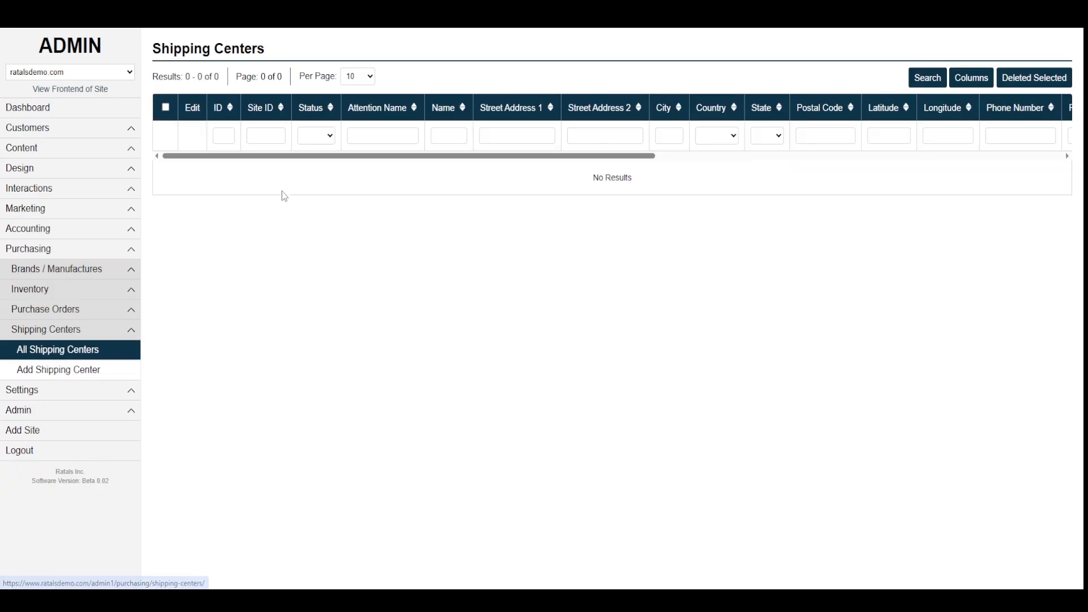
{"action": "left_click", "coordinate": [60, 371]}
{"action": "left_click", "coordinate": [185, 102]}
{"action": "left_click", "coordinate": [181, 129]}
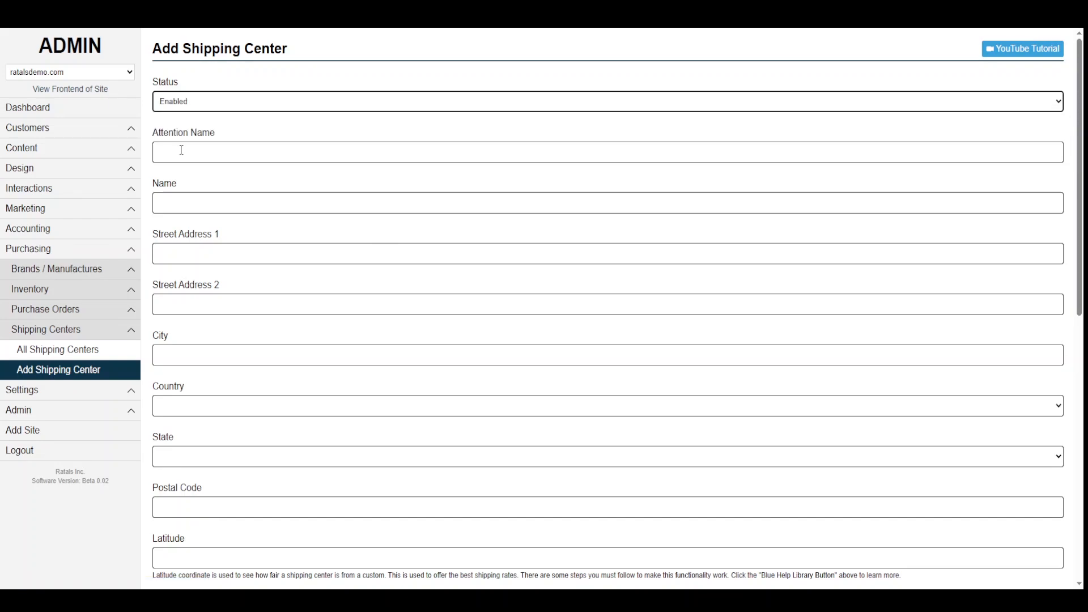
- Enter the contact's name as Attention Name and name the center Warehouse One
{"action": "left_click", "coordinate": [180, 150]}
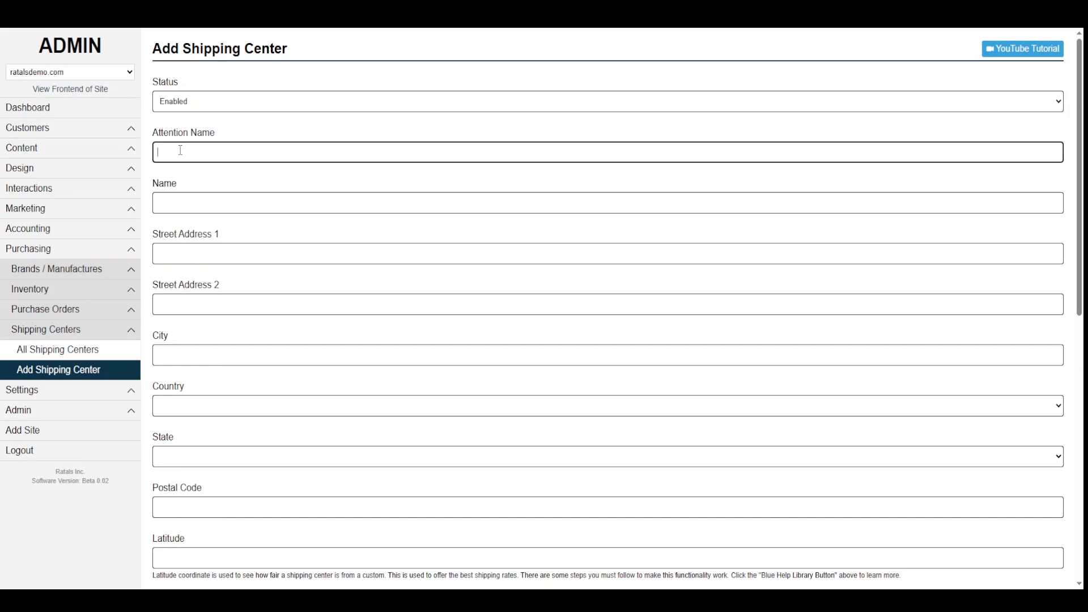
{"action": "key", "text": "Tab"}
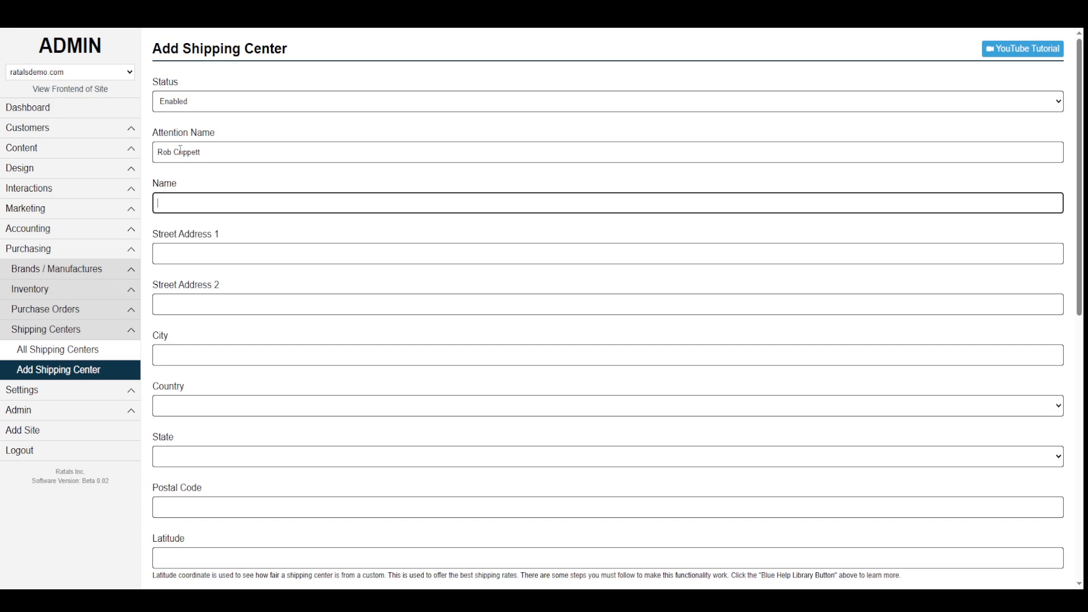
{"action": "type", "text": "Warehouse 1"}
{"action": "double_click", "coordinate": [200, 202]}
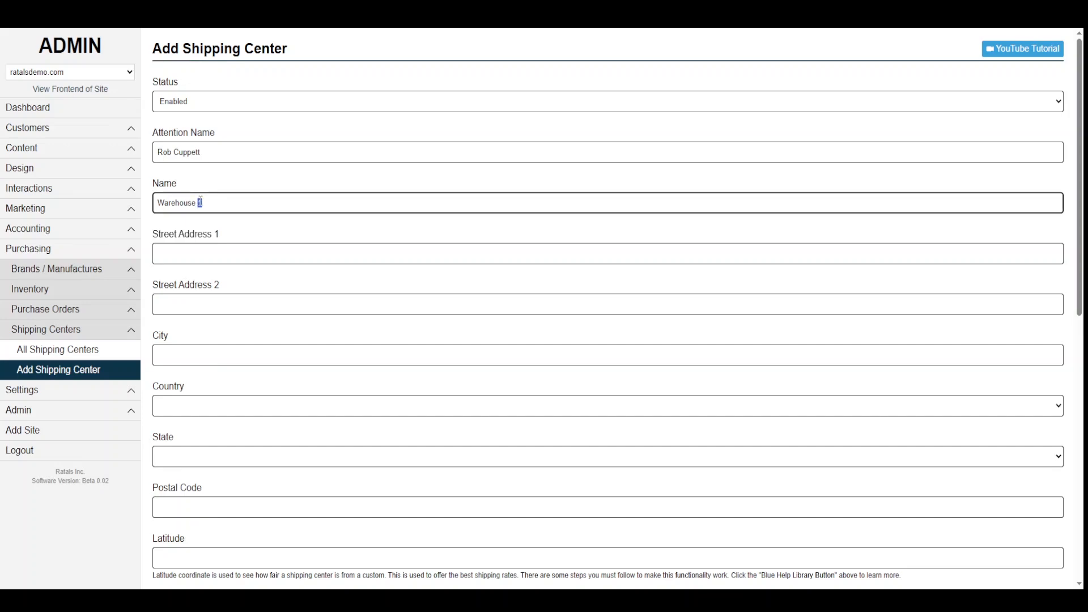
{"action": "type", "text": "0"}
{"action": "left_click_drag", "start_coordinate": [246, 199], "coordinate": [157, 197]}
{"action": "left_click", "coordinate": [212, 181]}
- Fill Street Address 1, Street Address 2 and City with Warehouse One
{"action": "scroll", "coordinate": [228, 180], "scroll_direction": "down", "scroll_amount": 1}
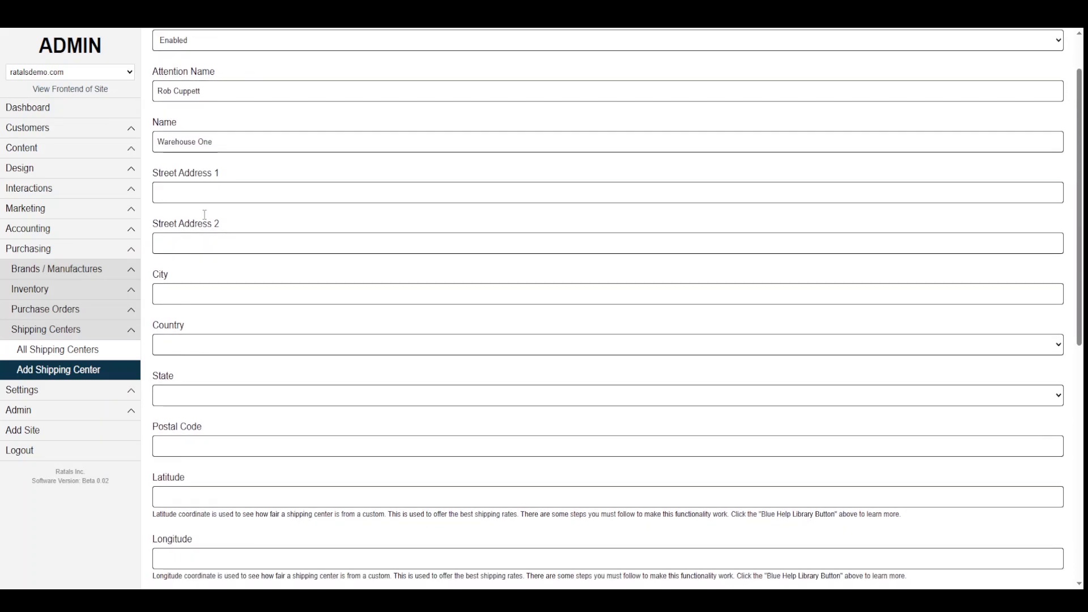
{"action": "left_click_drag", "start_coordinate": [231, 142], "coordinate": [145, 144]}
{"action": "key", "text": "ctrl+c"}
{"action": "left_click", "coordinate": [199, 192]}
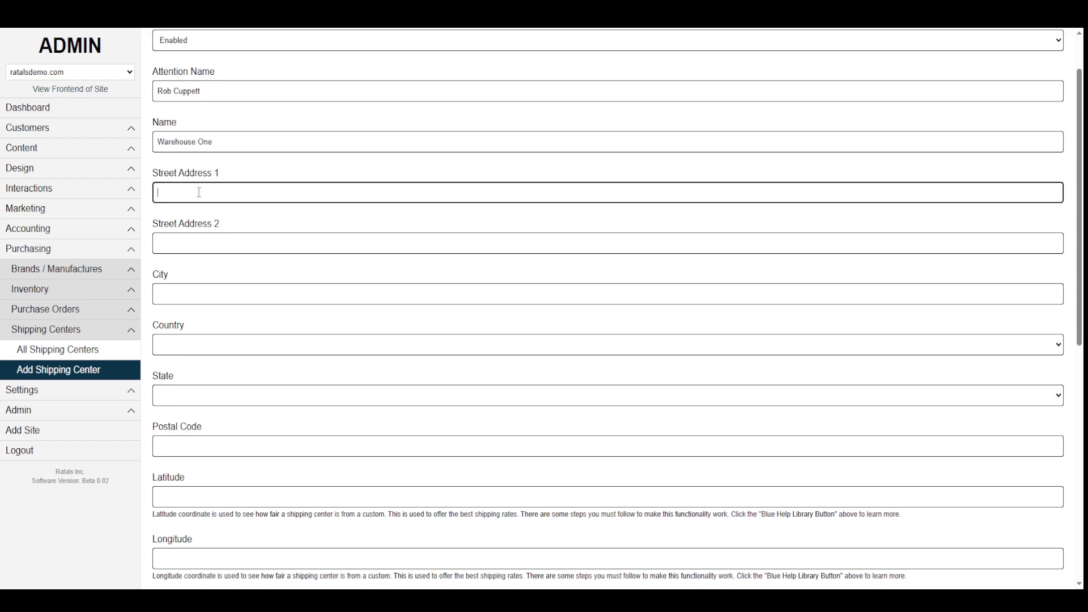
{"action": "key", "text": "ctrl+v"}
{"action": "left_click", "coordinate": [192, 244]}
{"action": "key", "text": "ctrl+v"}
{"action": "left_click", "coordinate": [178, 294]}
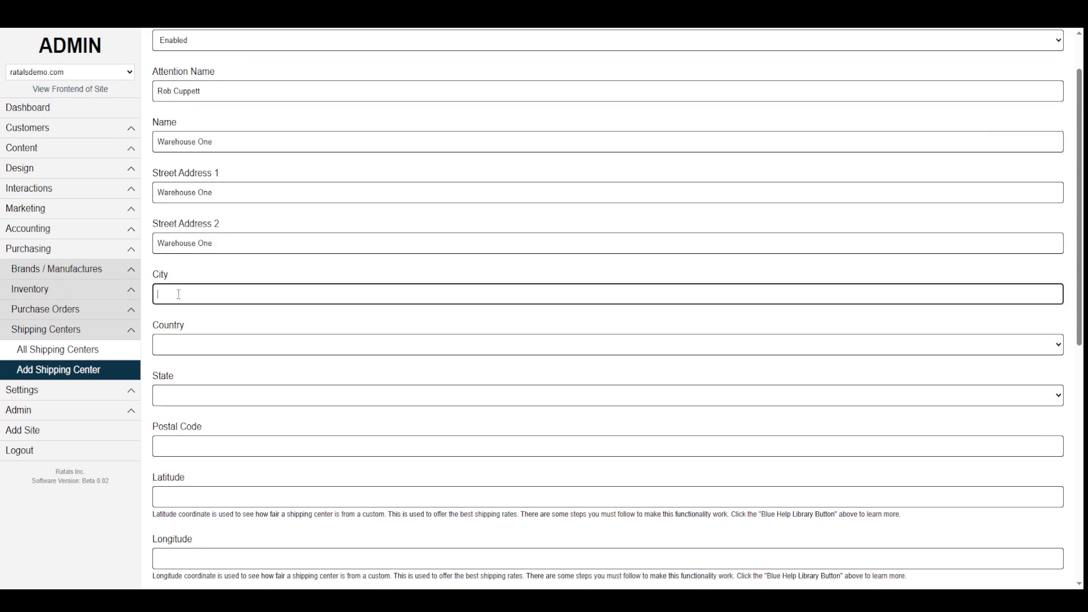
{"action": "scroll", "coordinate": [211, 328], "scroll_direction": "down", "scroll_amount": 2}
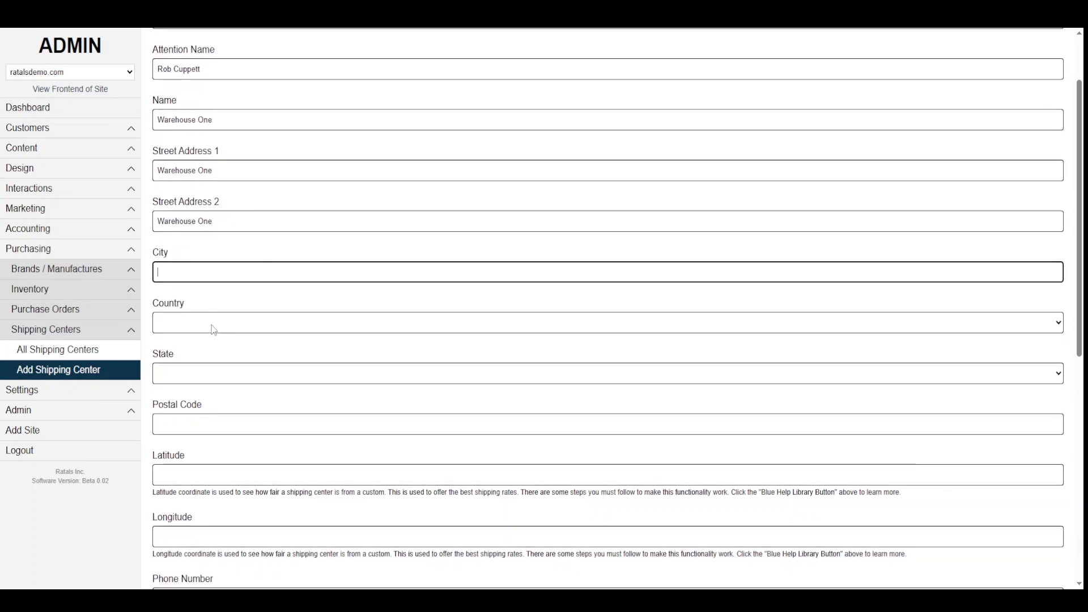
{"action": "key", "text": "ctrl+v"}
- Set country United States, state Utah and postal code 84101
{"action": "left_click", "coordinate": [192, 229]}
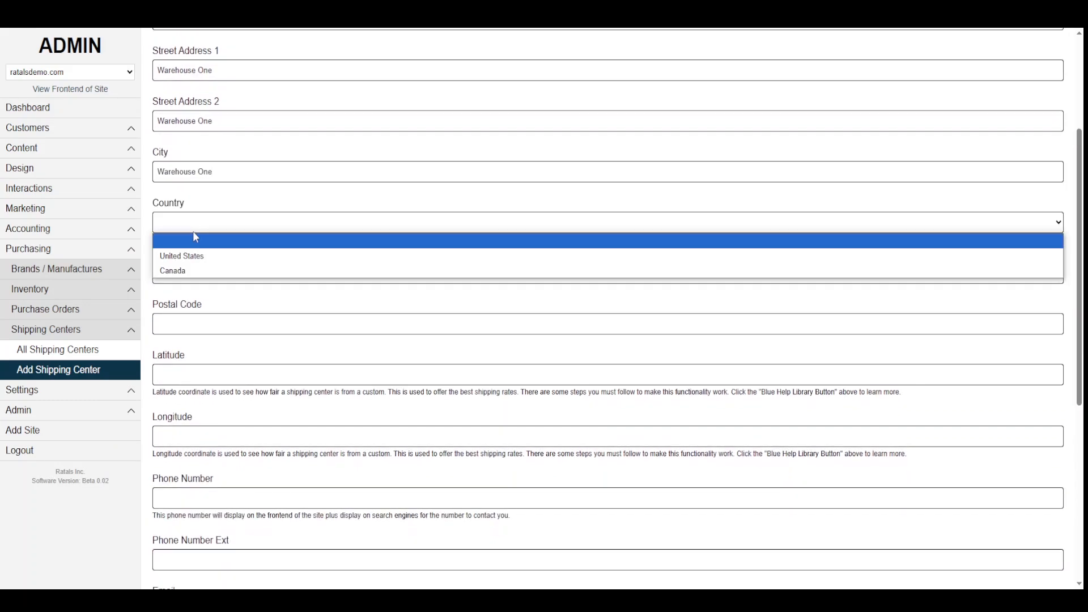
{"action": "left_click", "coordinate": [182, 253]}
{"action": "left_click", "coordinate": [172, 273]}
{"action": "scroll", "coordinate": [181, 319], "scroll_direction": "down", "scroll_amount": 8}
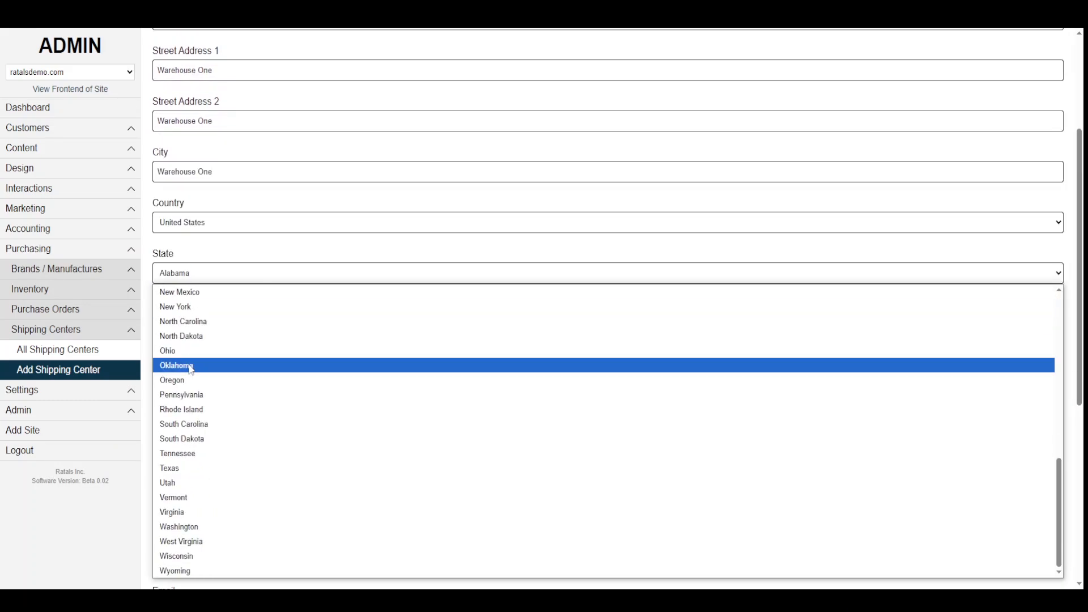
{"action": "scroll", "coordinate": [190, 318], "scroll_direction": "down", "scroll_amount": 2}
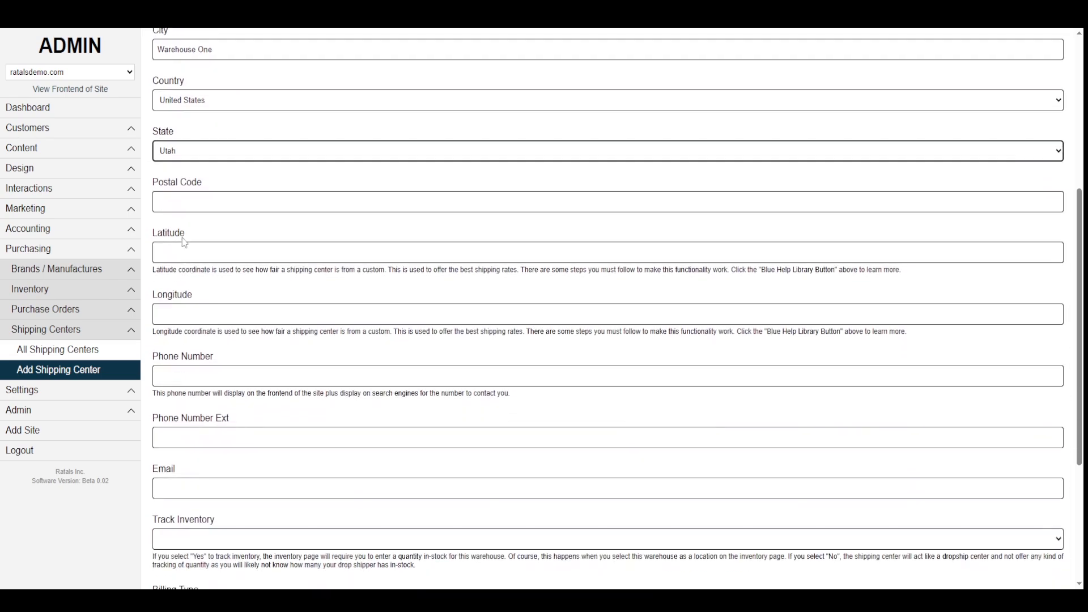
{"action": "left_click", "coordinate": [178, 205]}
{"action": "type", "text": "84101"}
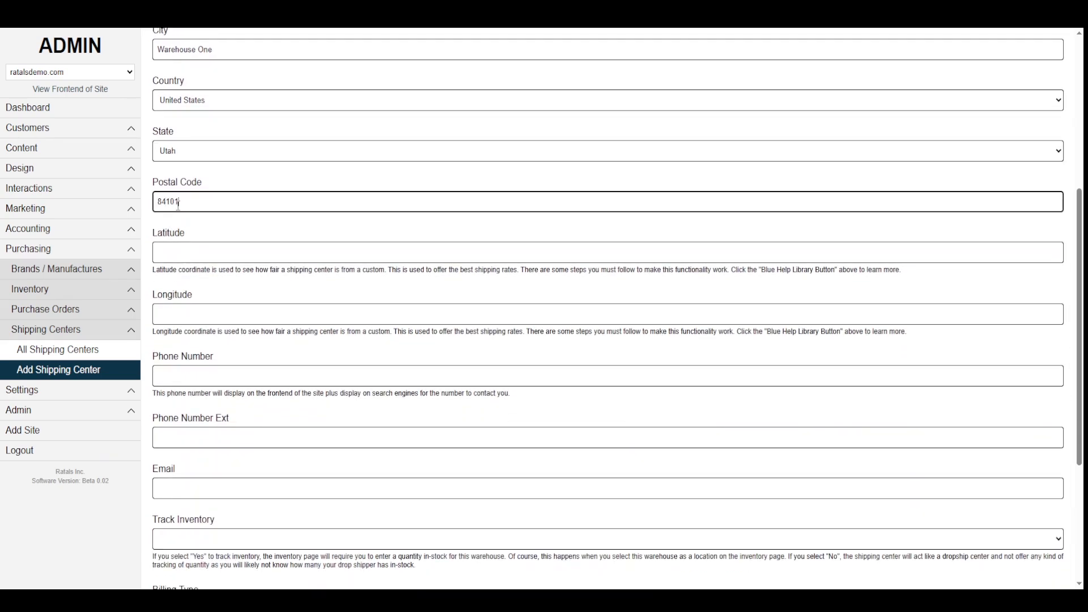
{"action": "left_click", "coordinate": [175, 250]}
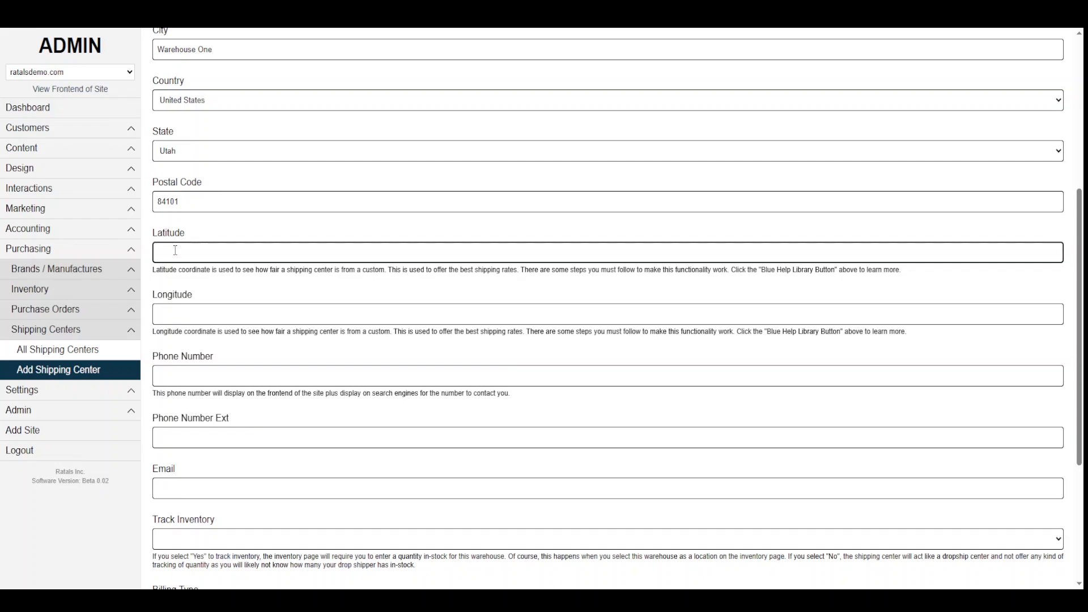
- Enter latitude 40.00000, longitude -110.00000 and a placeholder phone number
{"action": "type", "text": "40.00000"}
{"action": "left_click", "coordinate": [186, 321]}
{"action": "type", "text": "-11"}
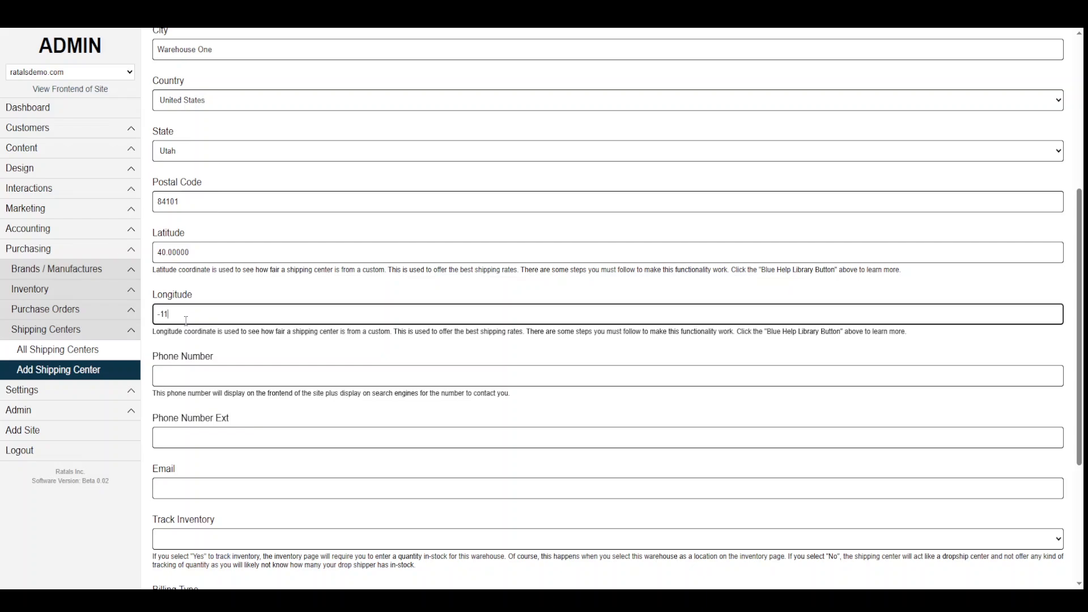
{"action": "type", "text": "0.00000"}
{"action": "scroll", "coordinate": [207, 332], "scroll_direction": "down", "scroll_amount": 1}
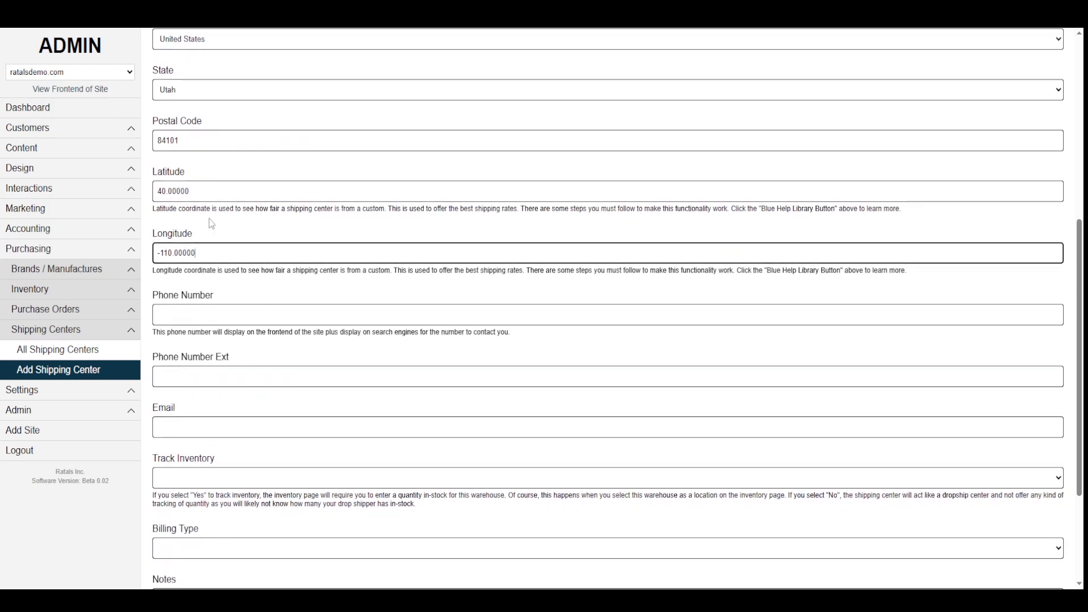
{"action": "left_click", "coordinate": [199, 316]}
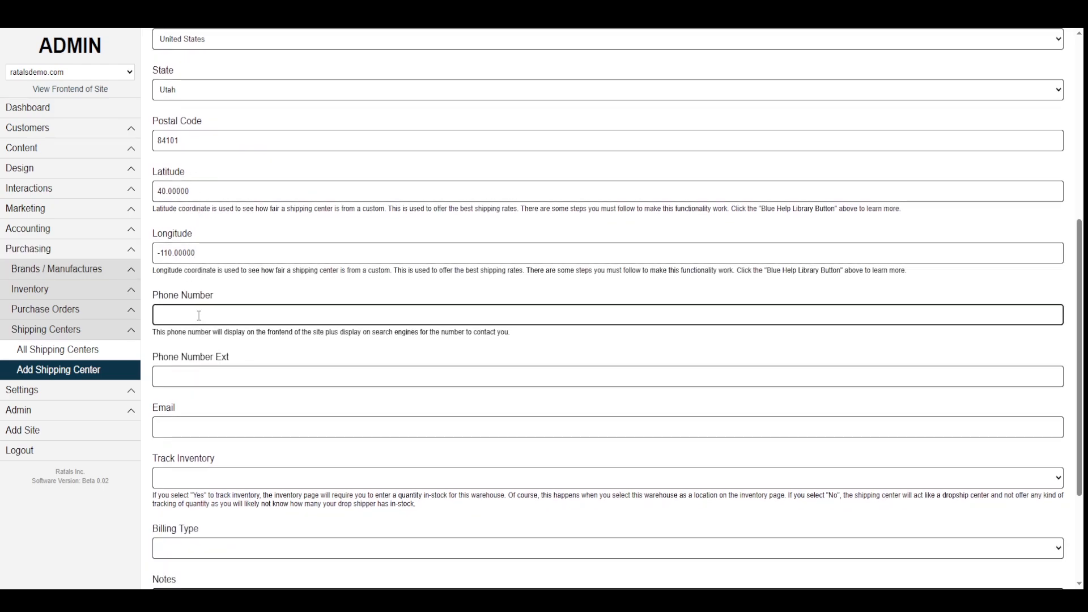
{"action": "type", "text": "00-00"}
{"action": "type", "text": "0-"}
{"action": "key", "text": "BackSpace"}
{"action": "type", "text": "0-000-0000"}
- Add the support e-mail, set Track Inventory to Yes and Billing Type to Prepaid, then save
{"action": "scroll", "coordinate": [195, 261], "scroll_direction": "down", "scroll_amount": 3}
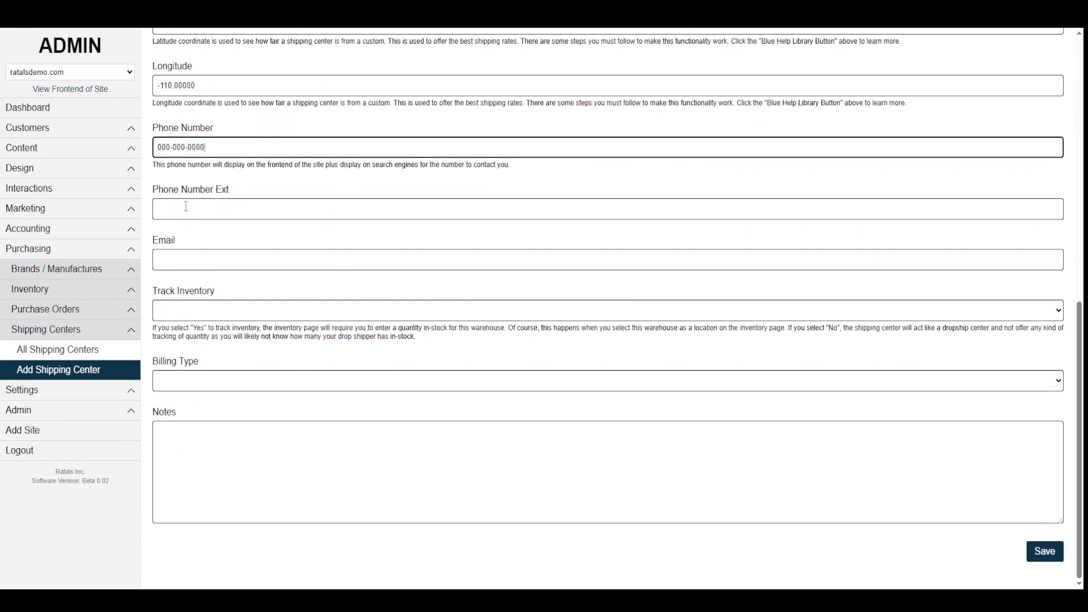
{"action": "left_click", "coordinate": [178, 257]}
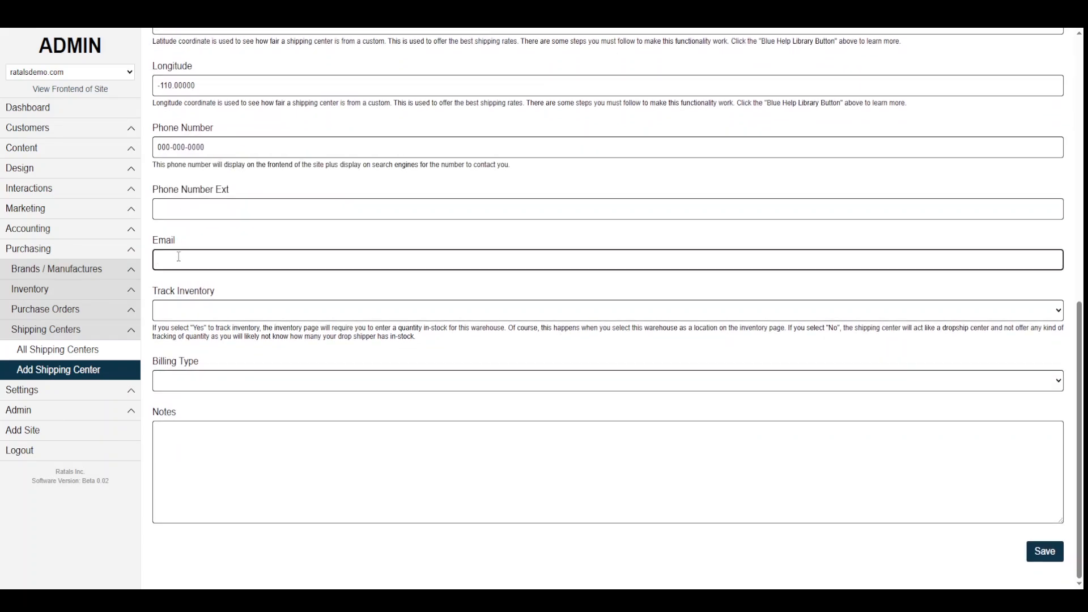
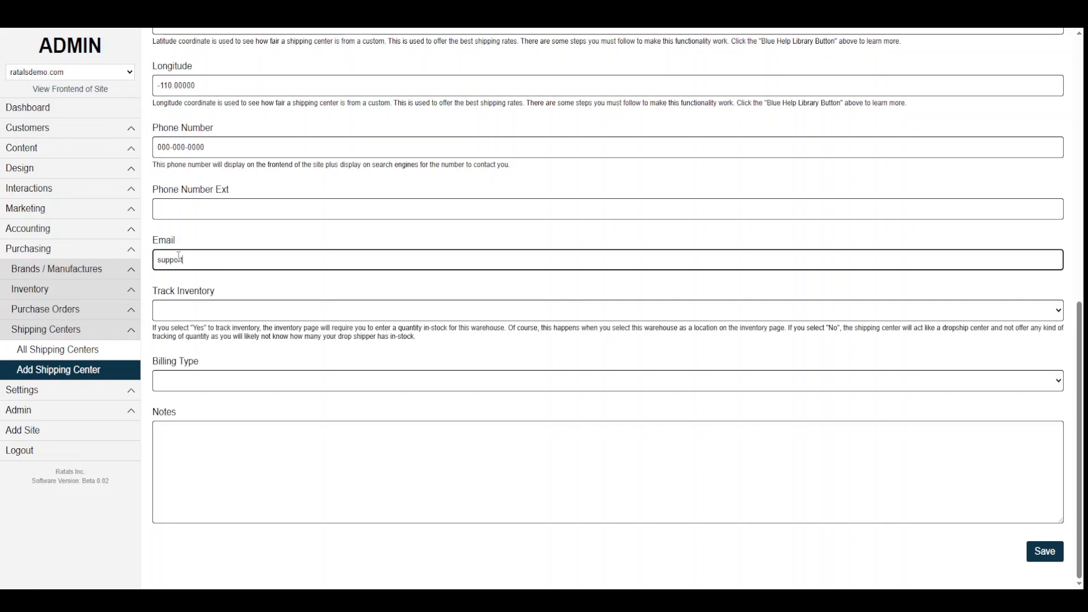
{"action": "key", "text": "Tab"}
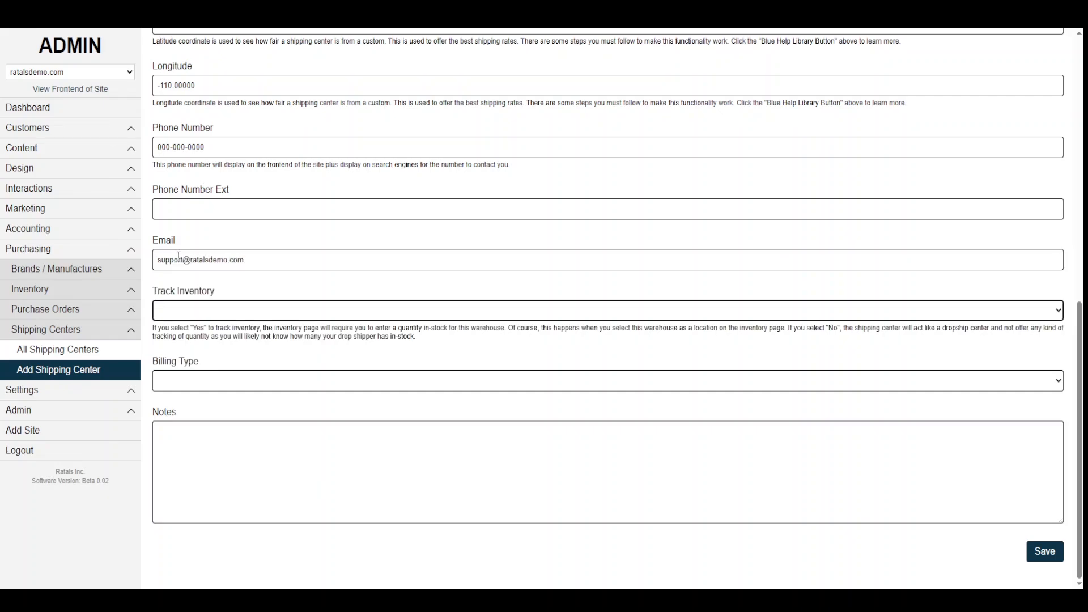
{"action": "left_click", "coordinate": [175, 312]}
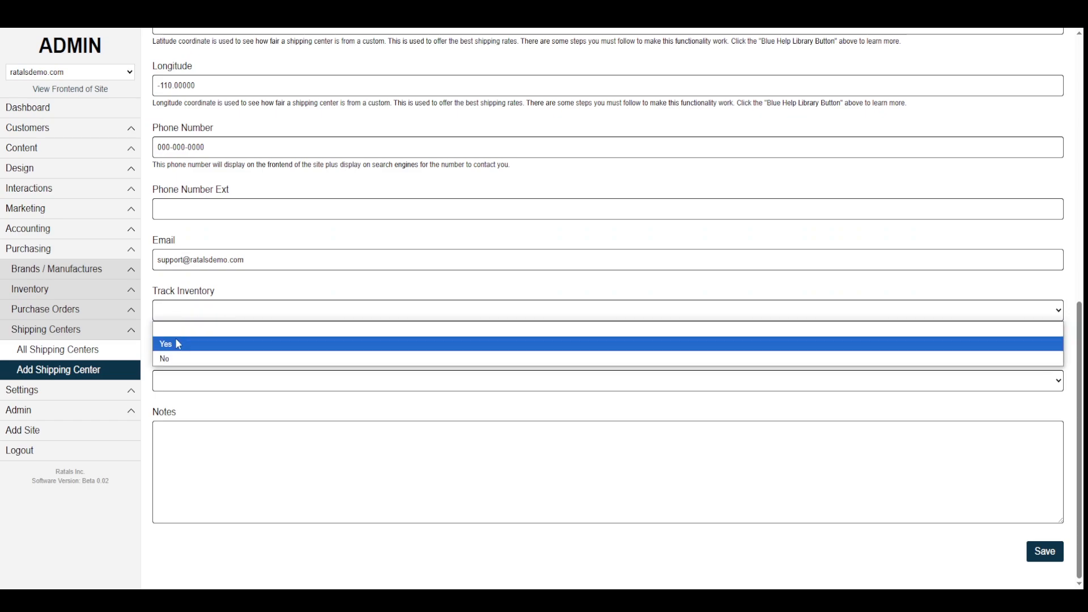
{"action": "left_click", "coordinate": [177, 344]}
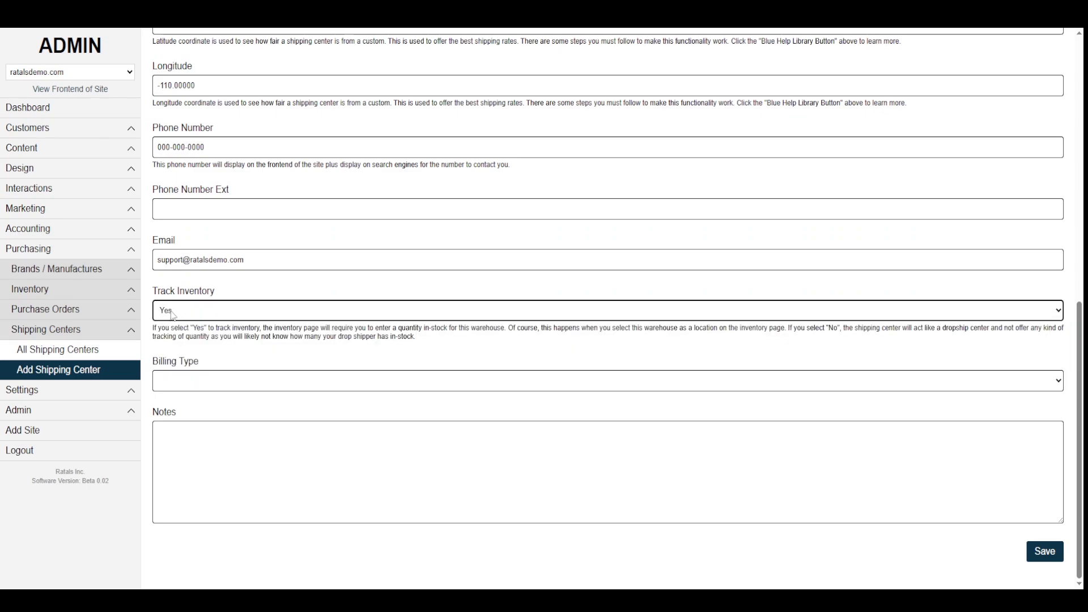
{"action": "left_click", "coordinate": [192, 383]}
{"action": "left_click", "coordinate": [189, 414]}
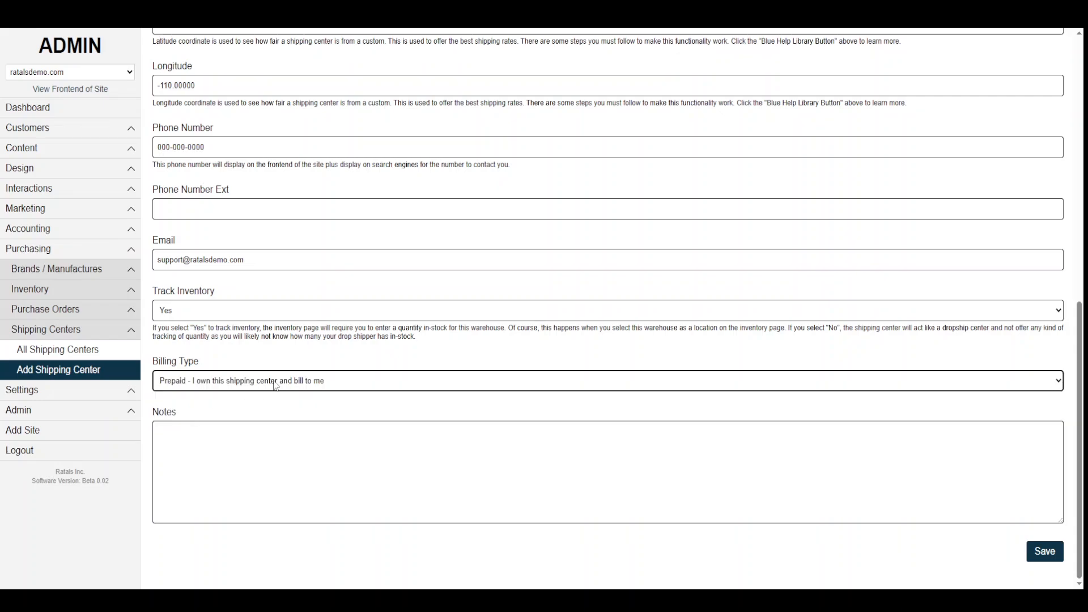
{"action": "left_click", "coordinate": [1045, 552]}
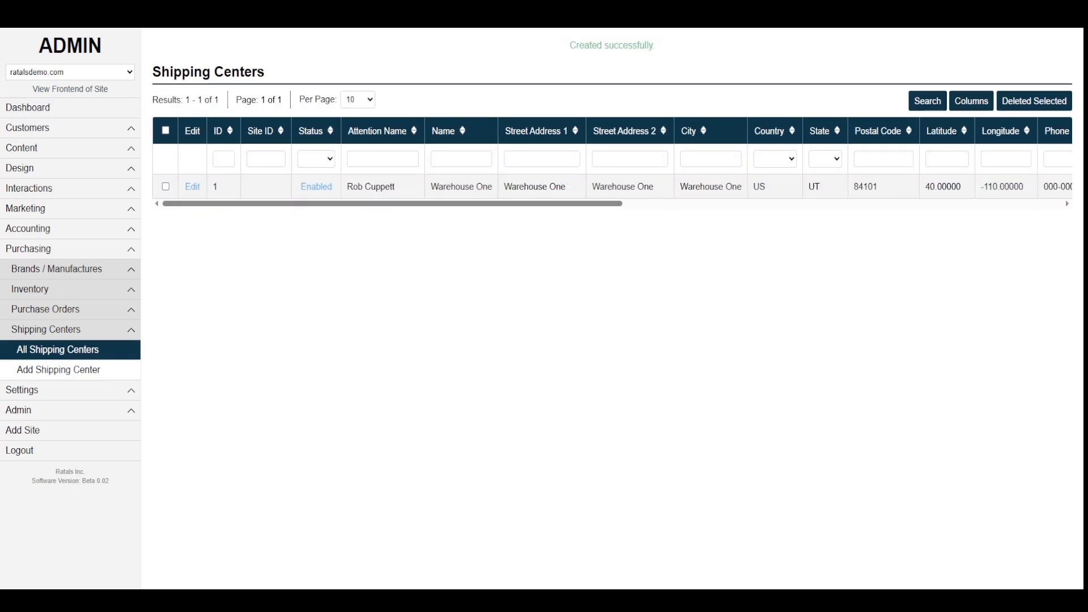
- Mark Shipping Carrier as next in the Notepad checklist and open Settings > Add Shipping Carrier
{"action": "key", "text": "alt+Tab"}
{"action": "left_click", "coordinate": [468, 209]}
{"action": "left_click_drag", "start_coordinate": [468, 209], "coordinate": [385, 220]}
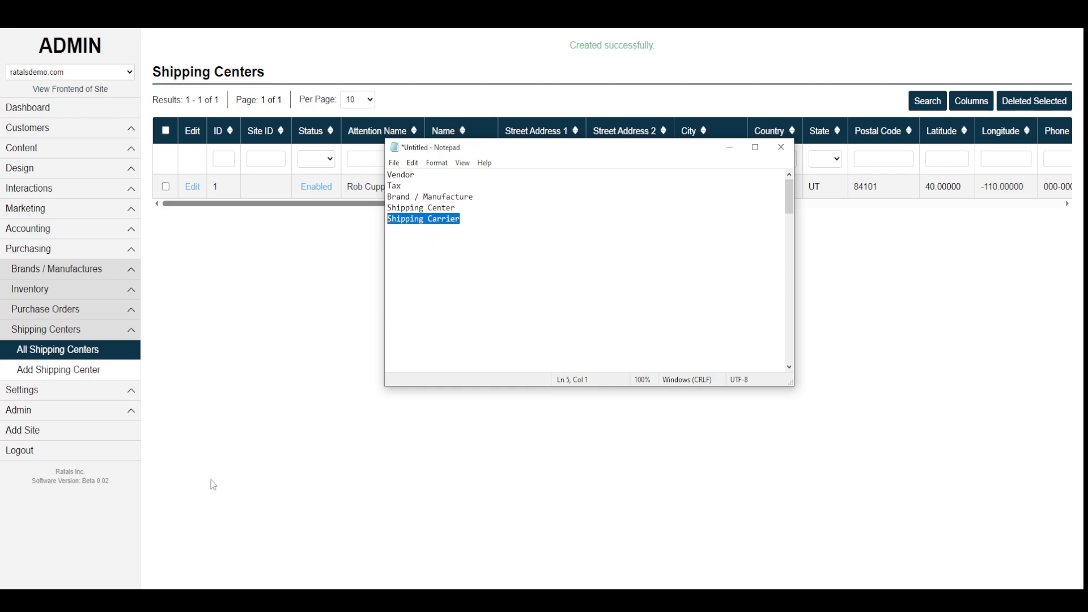
{"action": "left_click", "coordinate": [54, 392]}
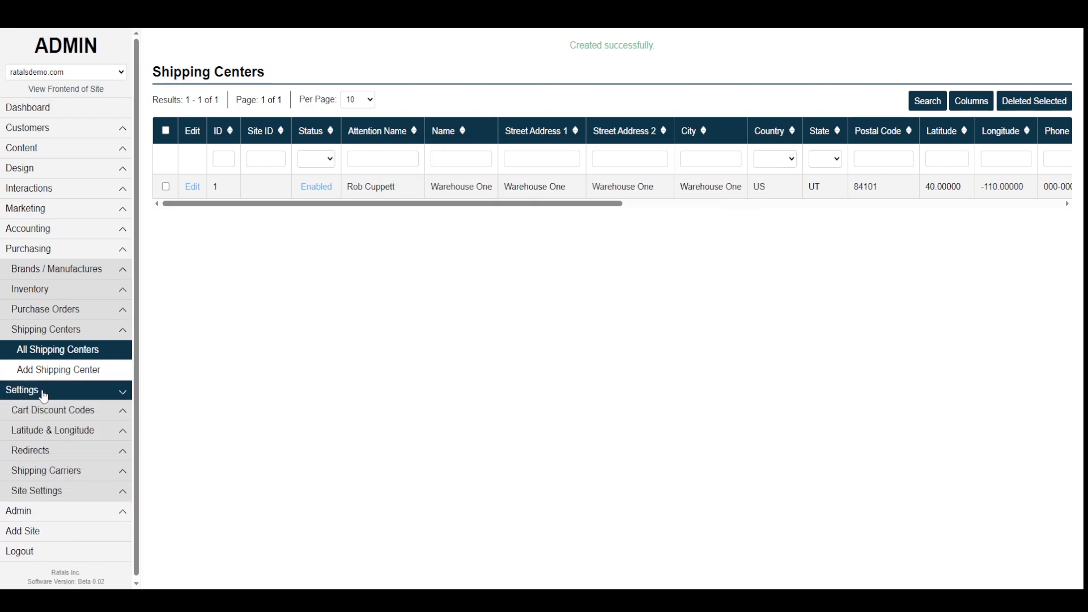
{"action": "left_click", "coordinate": [50, 475]}
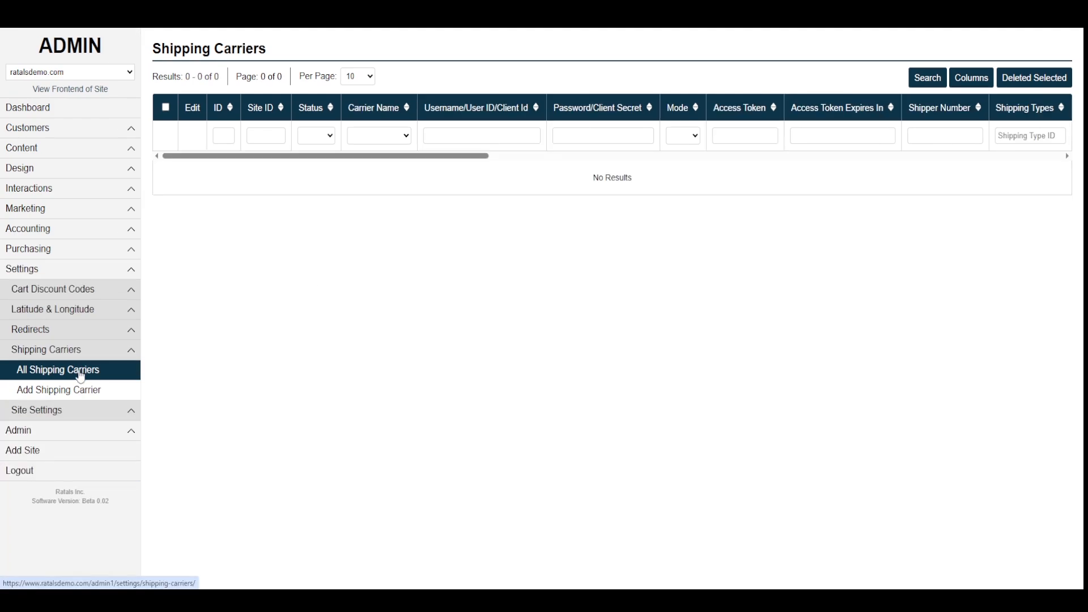
{"action": "left_click", "coordinate": [41, 391]}
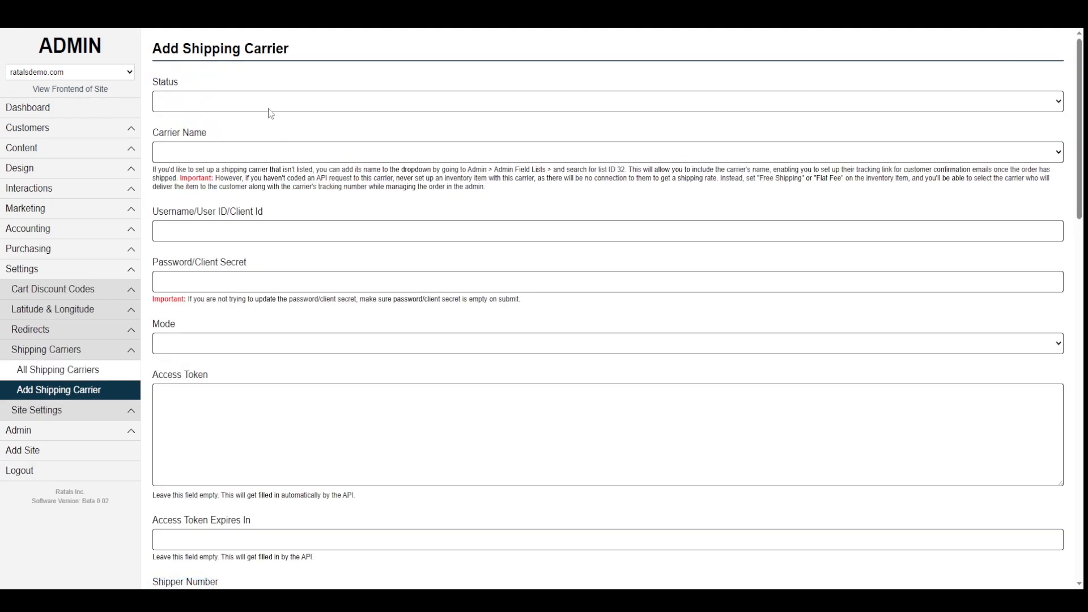
- Set the carrier to Enabled, name it Free Shipping and give it user ID none
{"action": "left_click", "coordinate": [196, 107]}
{"action": "left_click", "coordinate": [186, 133]}
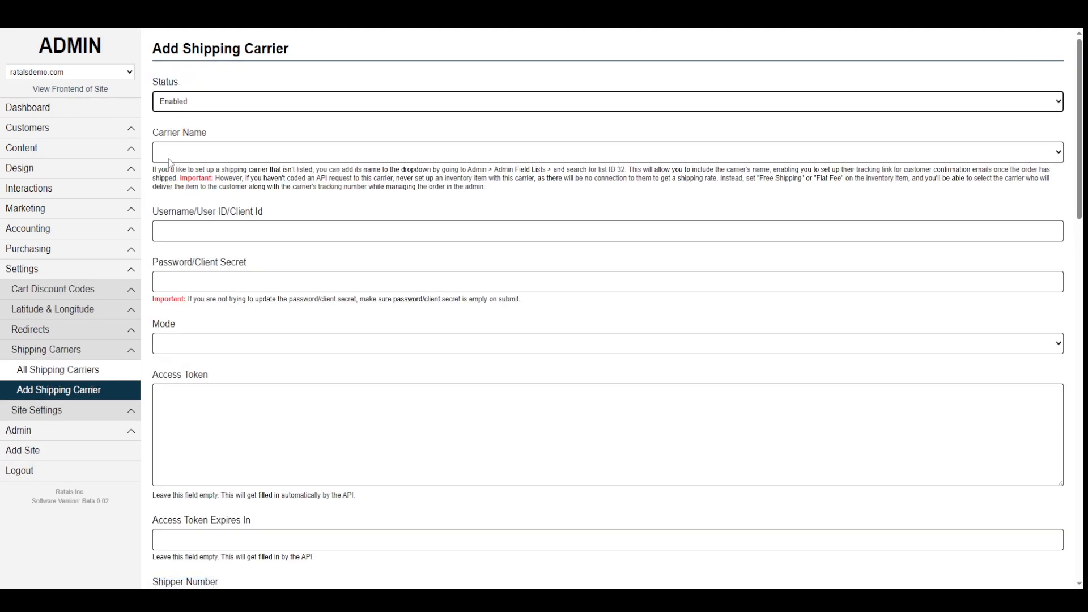
{"action": "left_click", "coordinate": [181, 157]}
{"action": "left_click", "coordinate": [187, 187]}
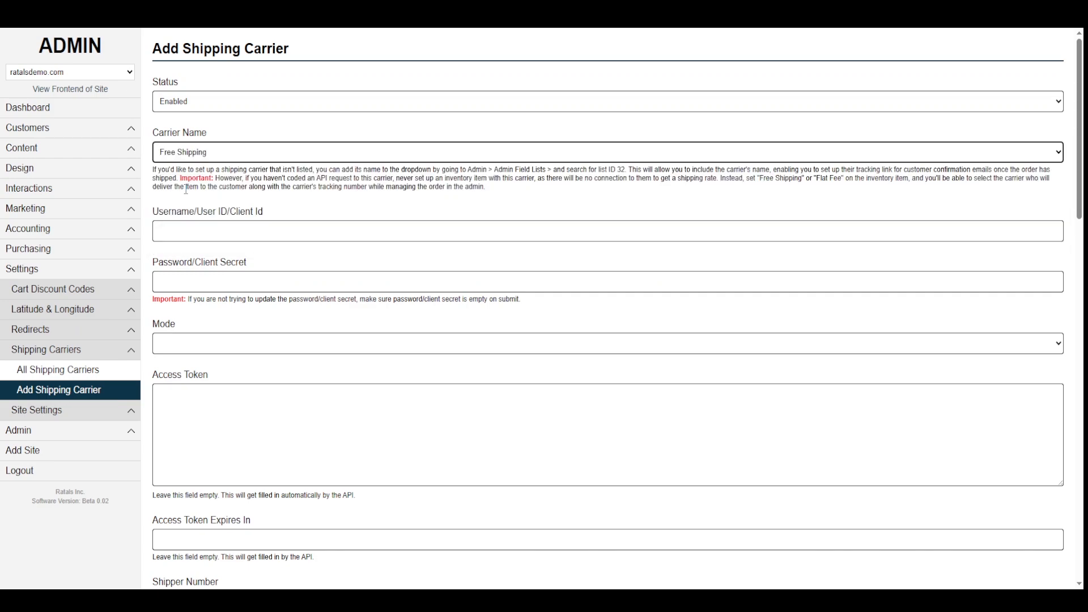
{"action": "left_click", "coordinate": [191, 228]}
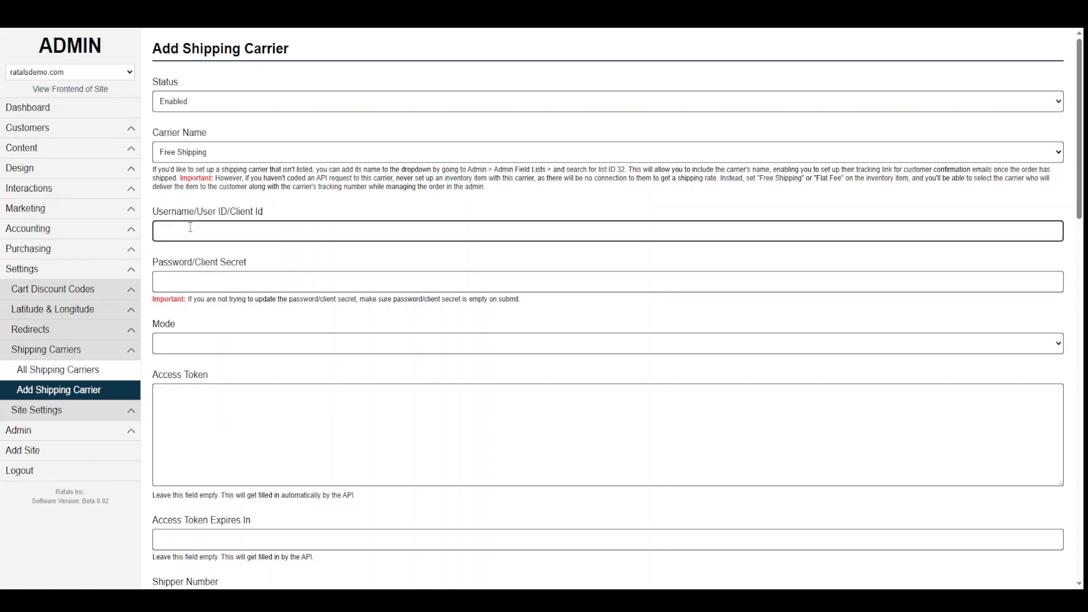
{"action": "type", "text": "none"}
- Set the carrier mode to Test Mode and save the Free Shipping carrier
{"action": "left_click", "coordinate": [193, 345]}
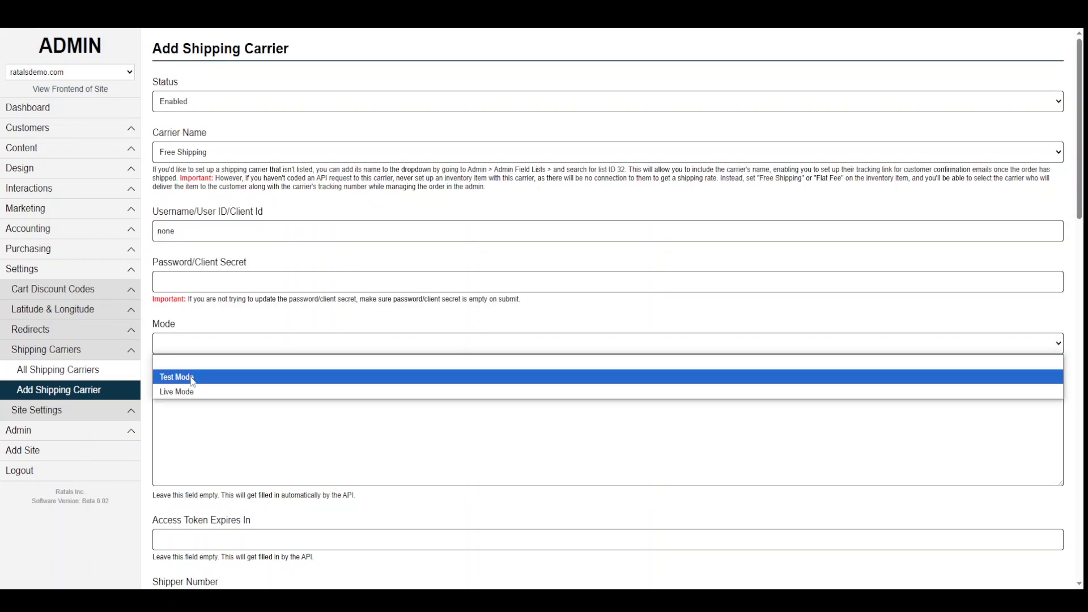
{"action": "left_click", "coordinate": [192, 377]}
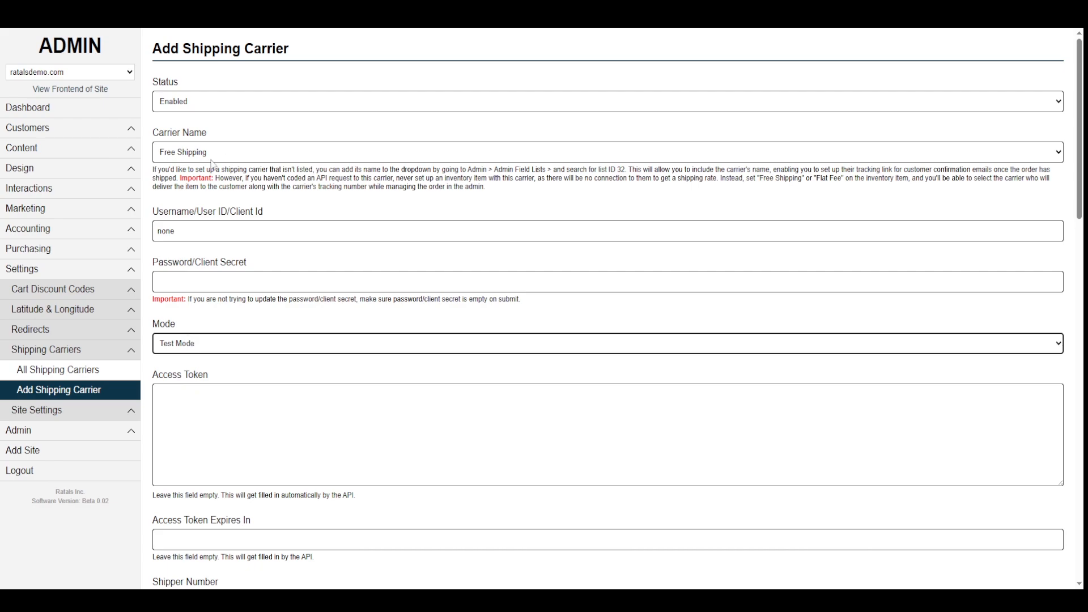
{"action": "scroll", "coordinate": [212, 179], "scroll_direction": "down", "scroll_amount": 4}
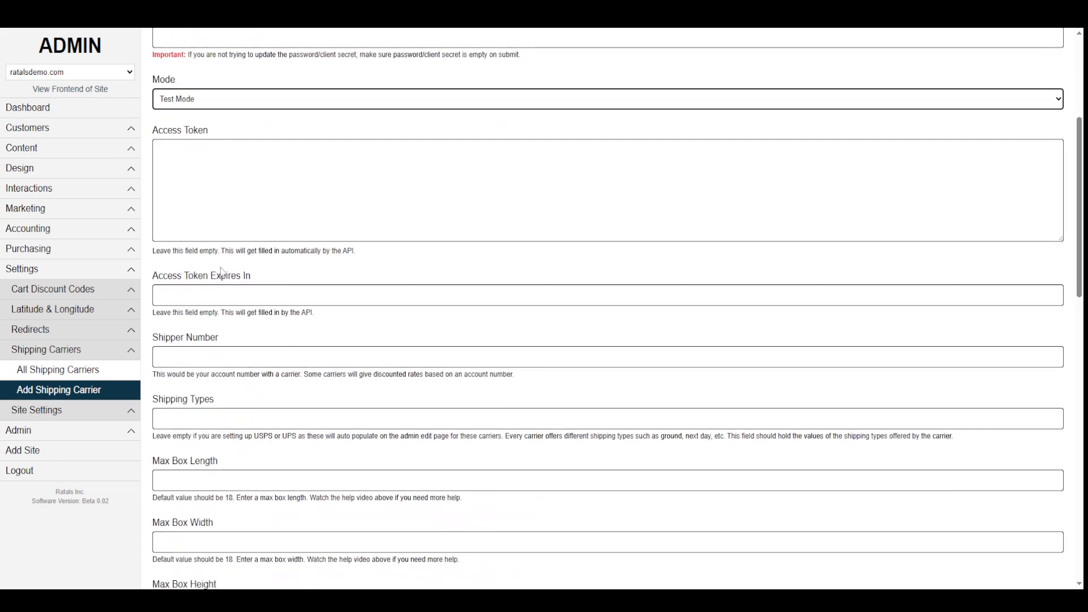
{"action": "scroll", "coordinate": [221, 272], "scroll_direction": "down", "scroll_amount": 14}
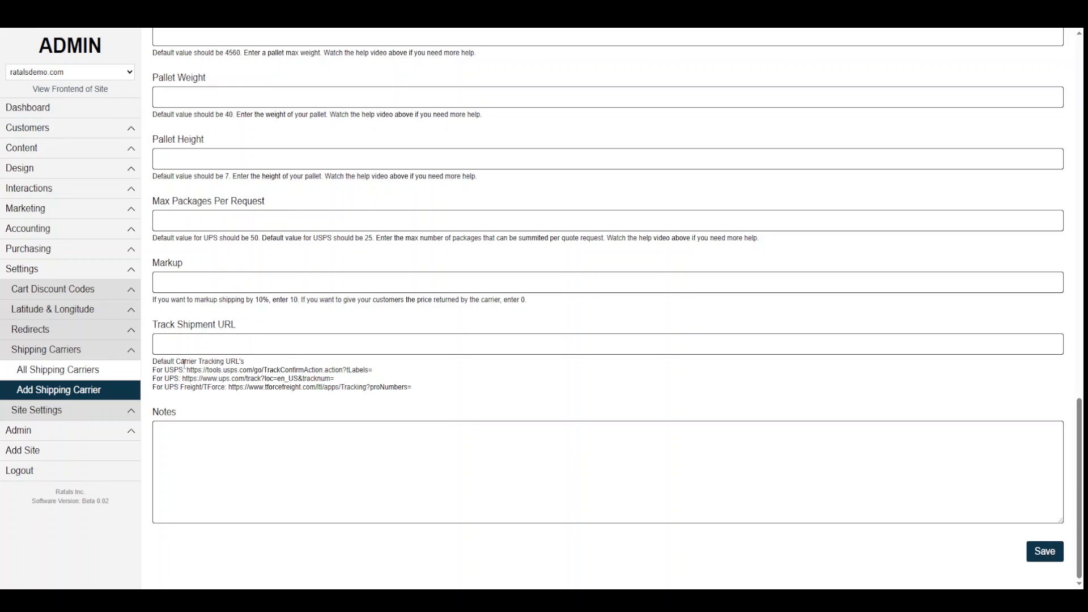
{"action": "left_click_drag", "start_coordinate": [157, 326], "coordinate": [68, 349]}
{"action": "left_click", "coordinate": [170, 334]}
{"action": "left_click", "coordinate": [254, 410]}
{"action": "scroll", "coordinate": [261, 363], "scroll_direction": "up", "scroll_amount": 15}
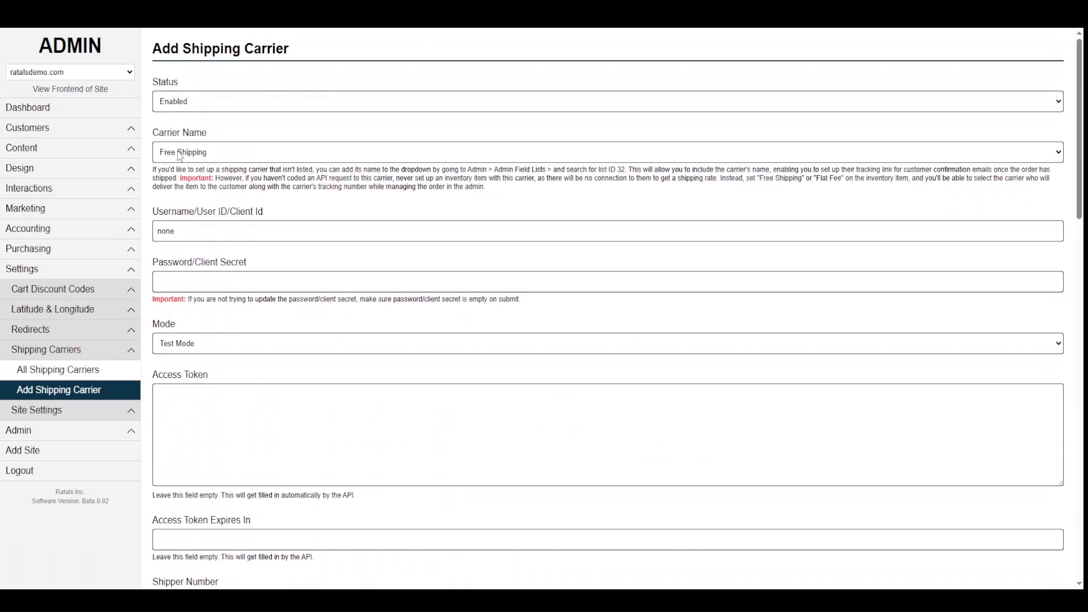
{"action": "scroll", "coordinate": [291, 369], "scroll_direction": "down", "scroll_amount": 8}
{"action": "scroll", "coordinate": [300, 405], "scroll_direction": "down", "scroll_amount": 10}
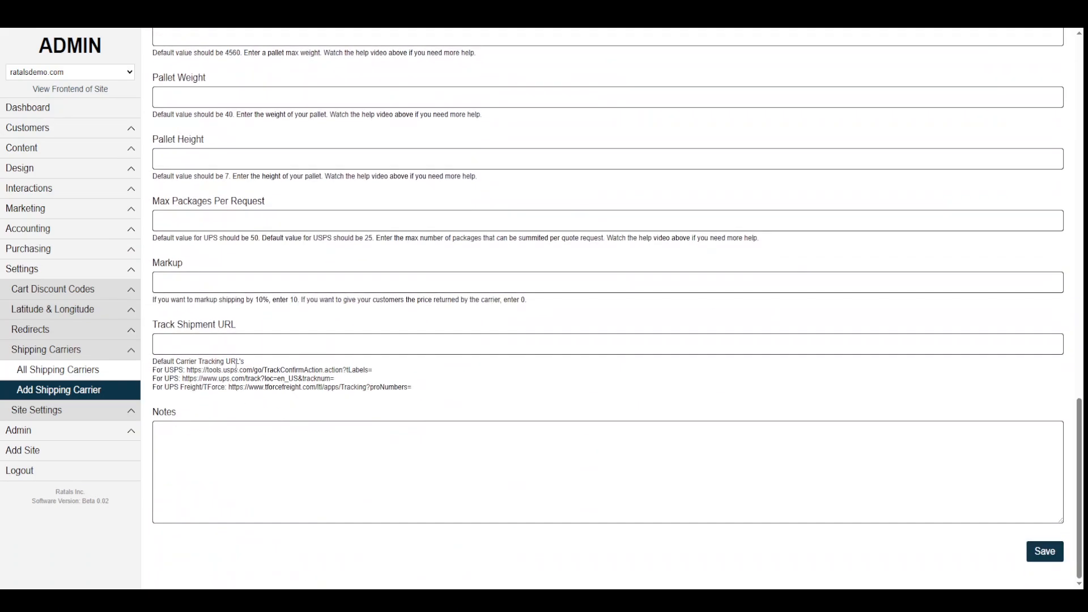
{"action": "left_click", "coordinate": [217, 349]}
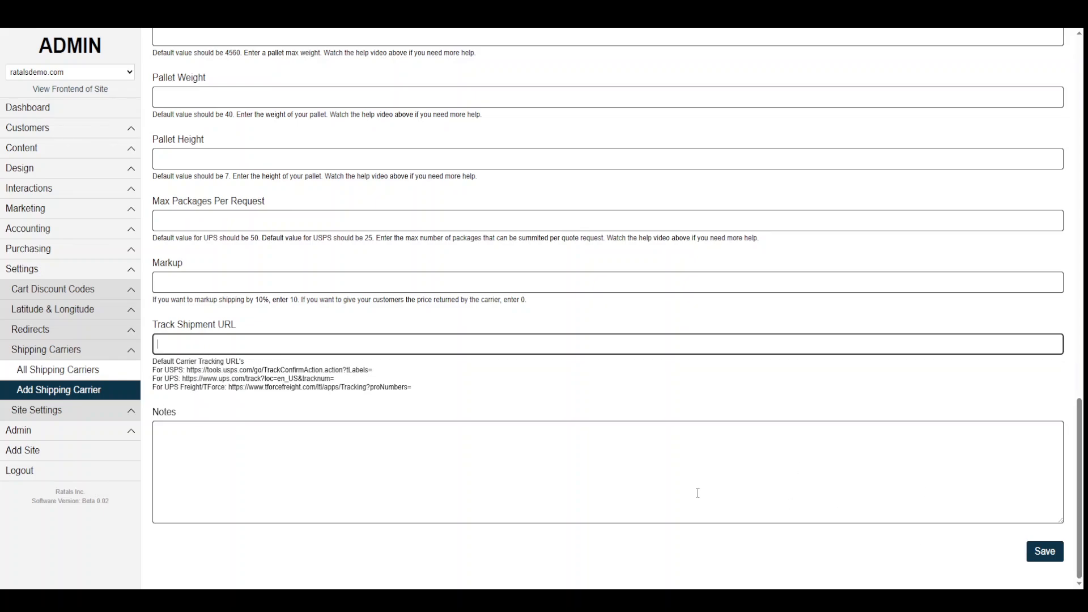
{"action": "left_click", "coordinate": [1046, 556]}
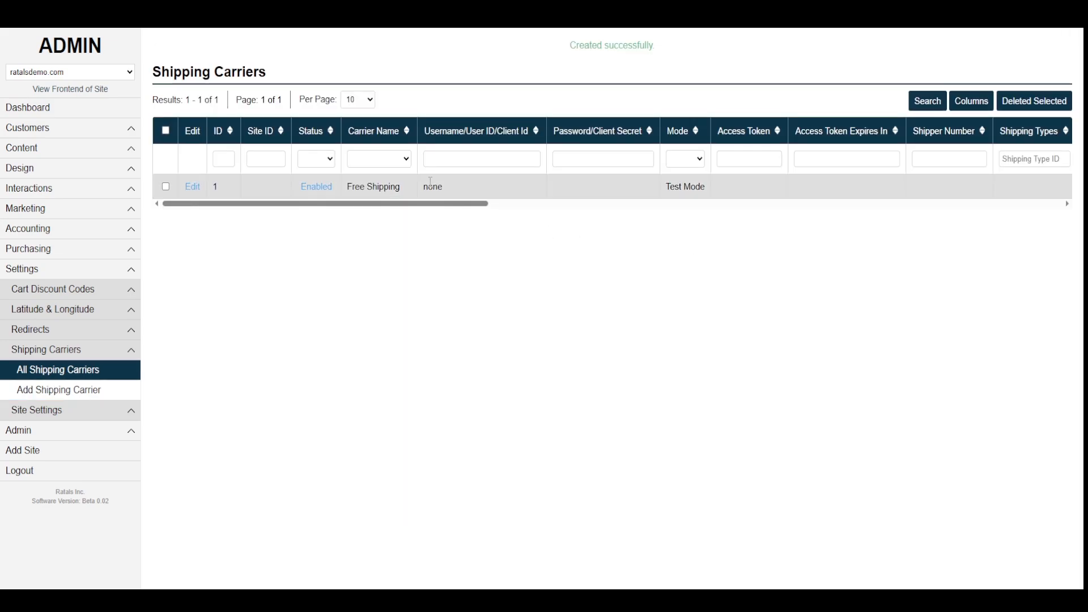
- Start another shipping carrier and choose Flat Fee as its carrier name
{"action": "left_click", "coordinate": [73, 391]}
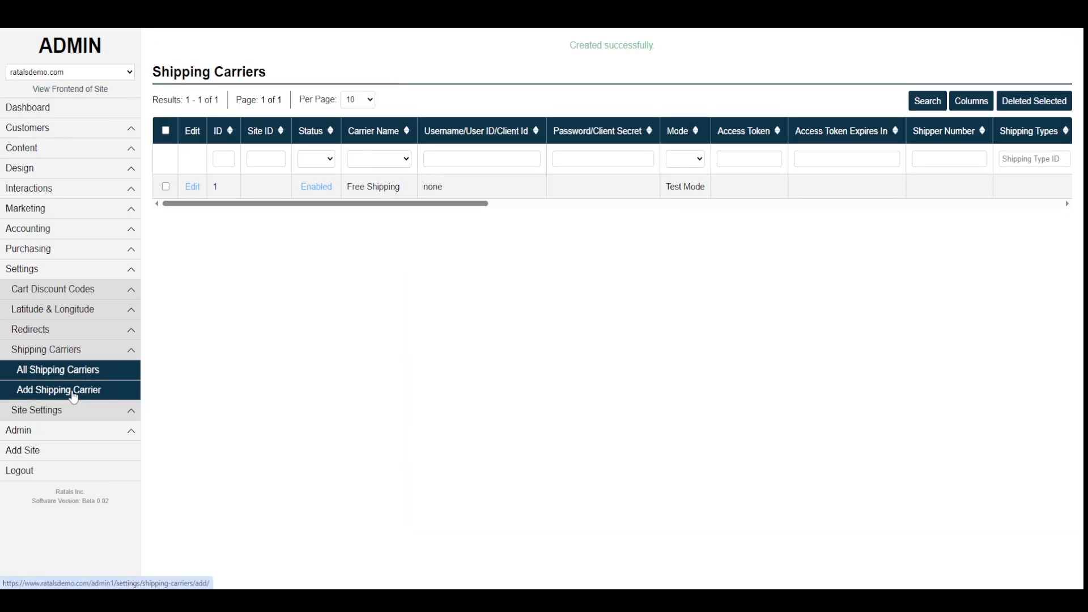
{"action": "left_click", "coordinate": [193, 153]}
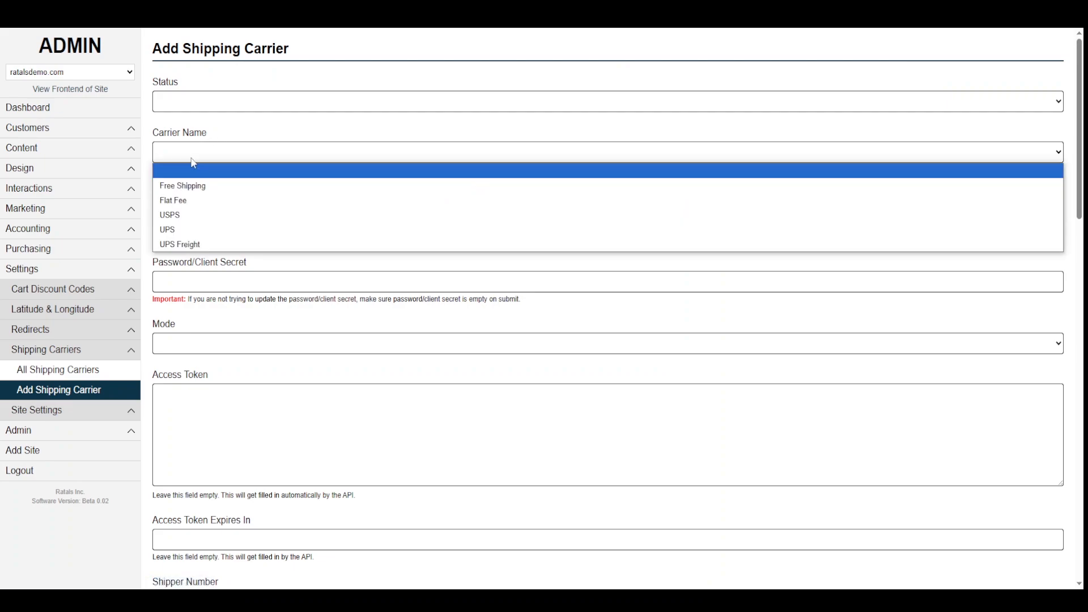
{"action": "left_click", "coordinate": [186, 204]}
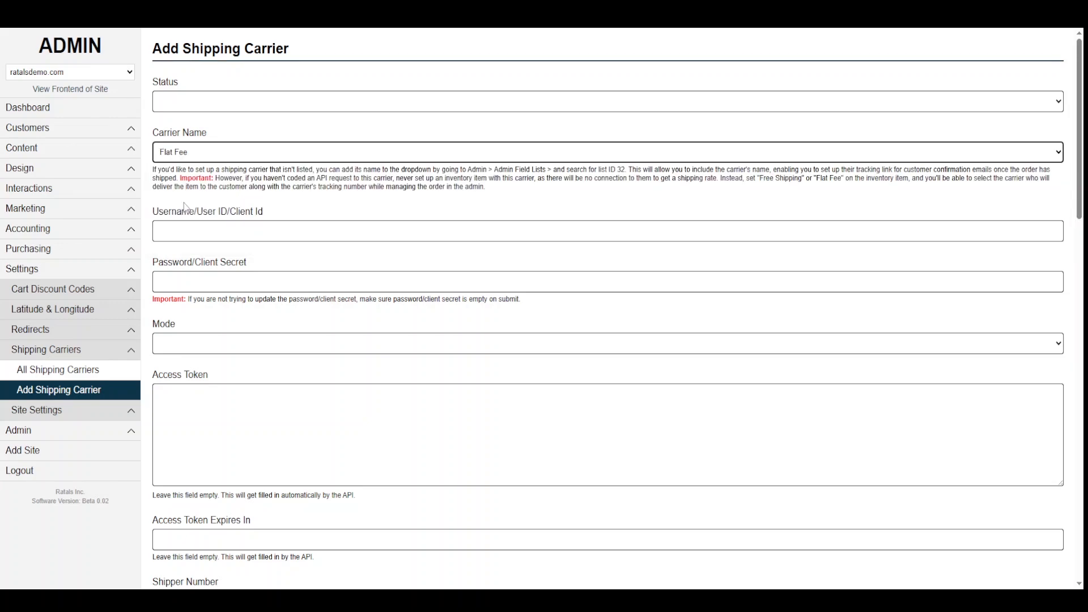
{"action": "left_click", "coordinate": [187, 157]}
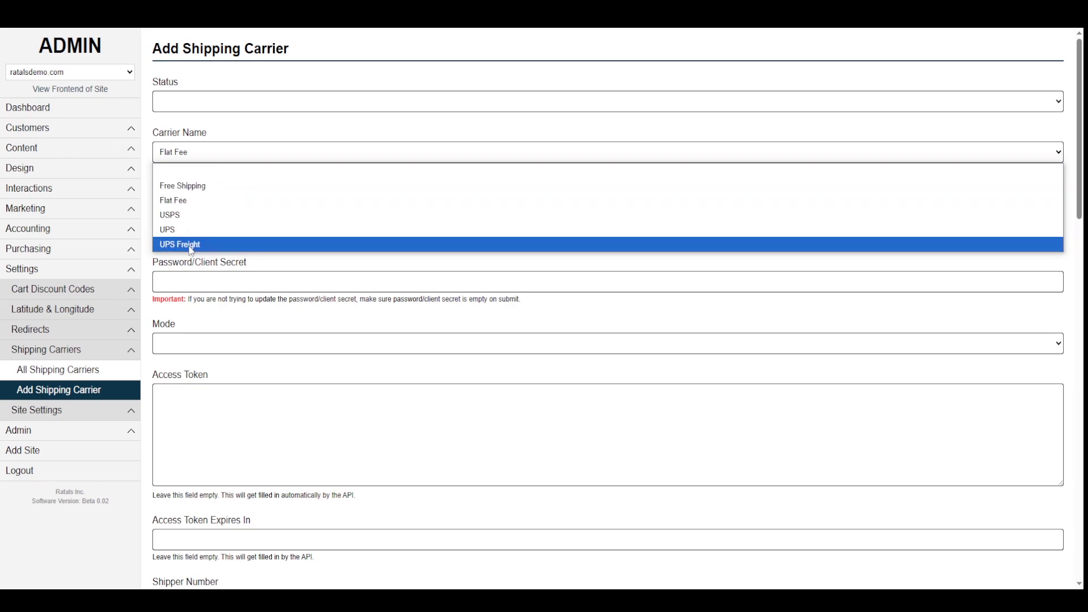
{"action": "left_click", "coordinate": [195, 315]}
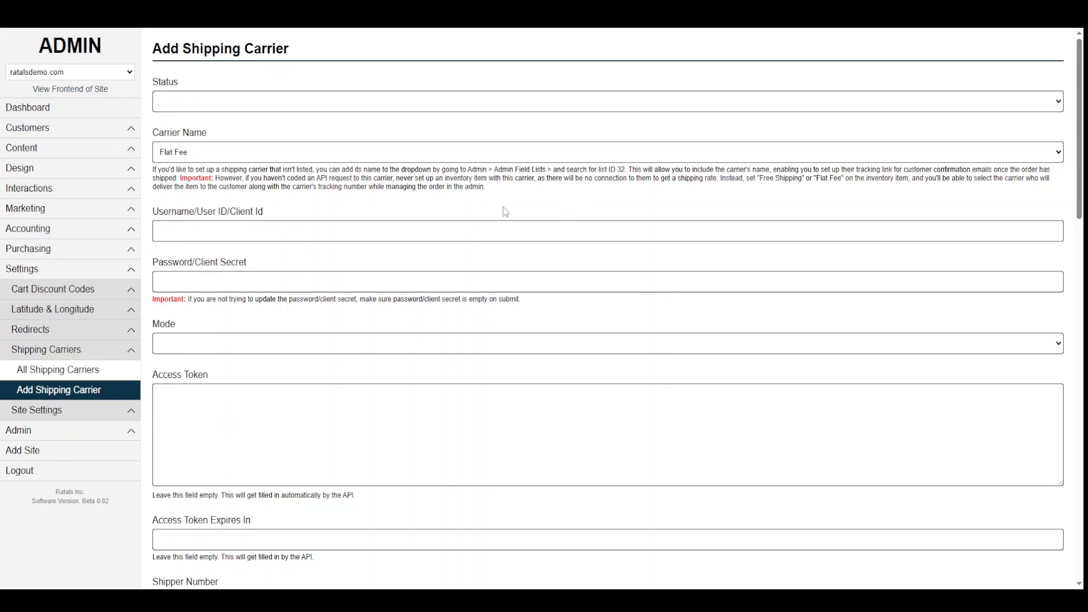
- Read the carrier-name help pointing to admin field list ID 32
{"action": "triple_click", "coordinate": [514, 190]}
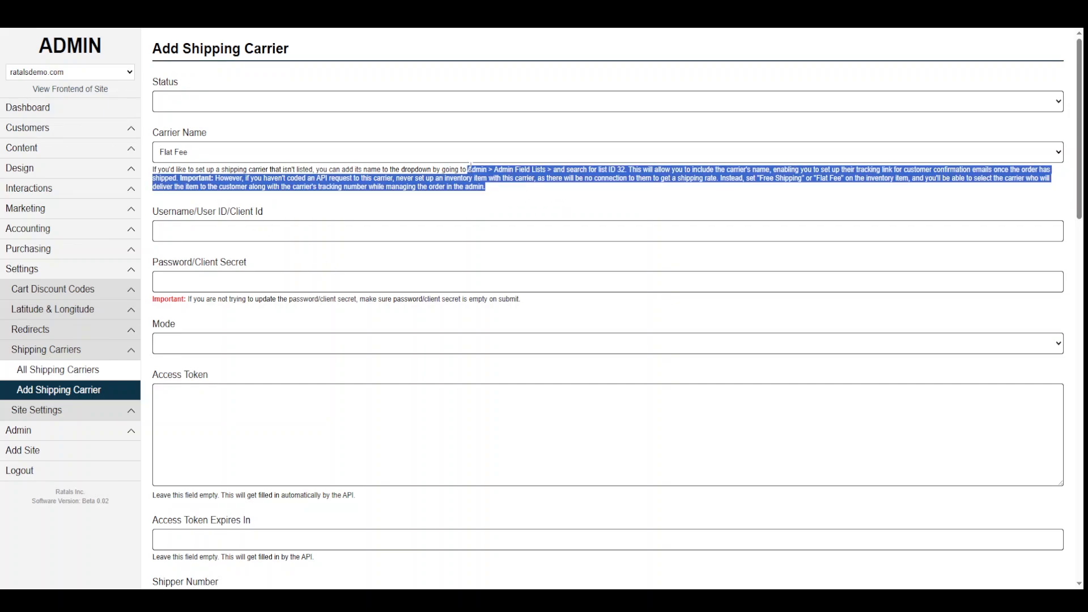
{"action": "left_click", "coordinate": [608, 179]}
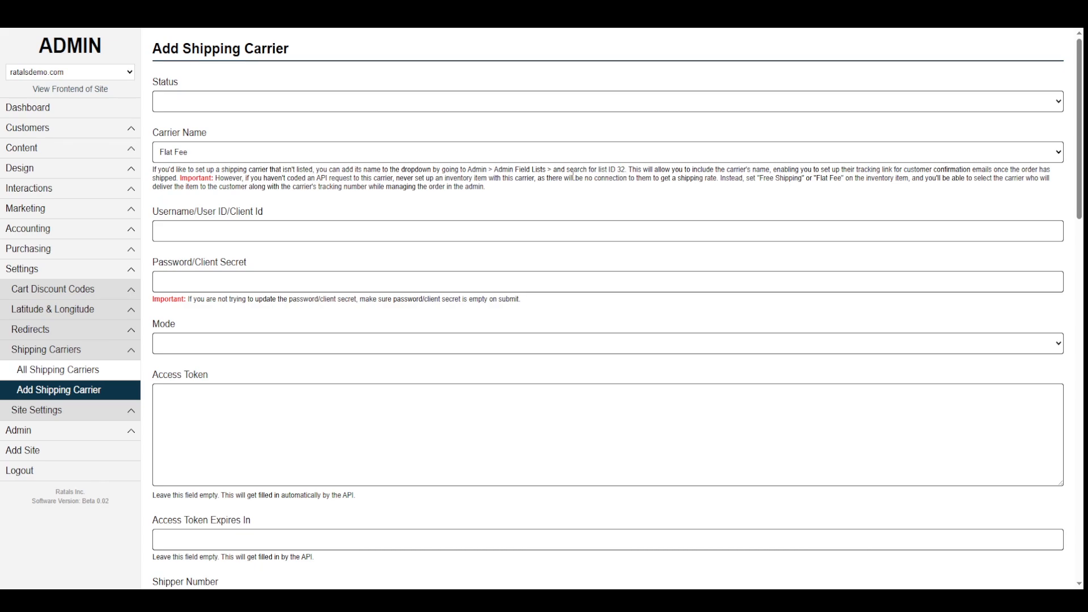
{"action": "left_click_drag", "start_coordinate": [626, 170], "coordinate": [611, 170]}
{"action": "left_click_drag", "start_coordinate": [520, 170], "coordinate": [458, 170]}
- Filter All Admin Field Lists to ID 32 and start a new Shipping Carriers - Name option
{"action": "left_click", "coordinate": [39, 435]}
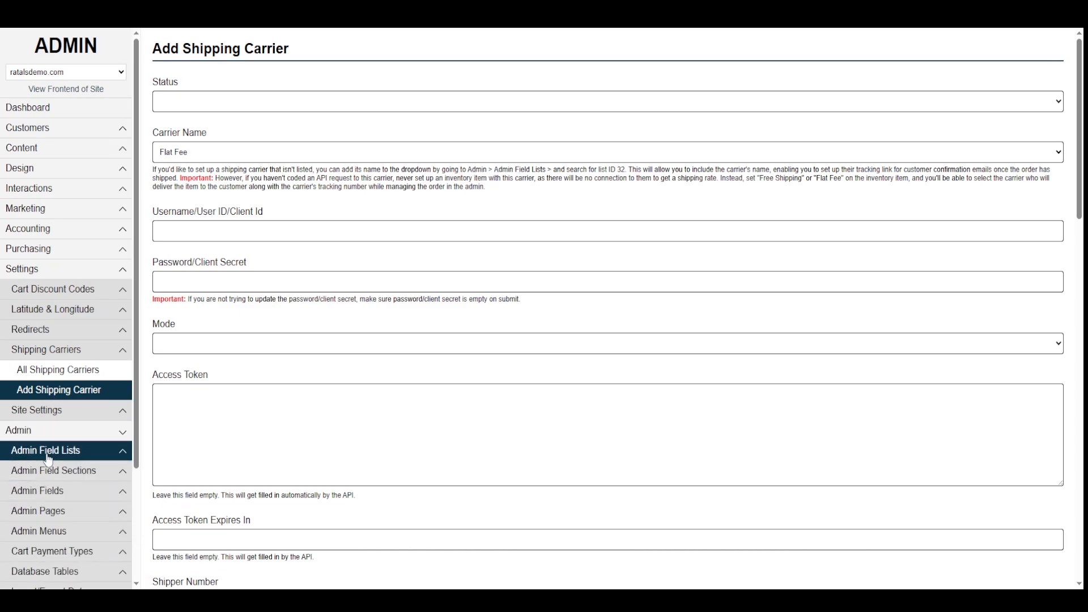
{"action": "left_click", "coordinate": [48, 457]}
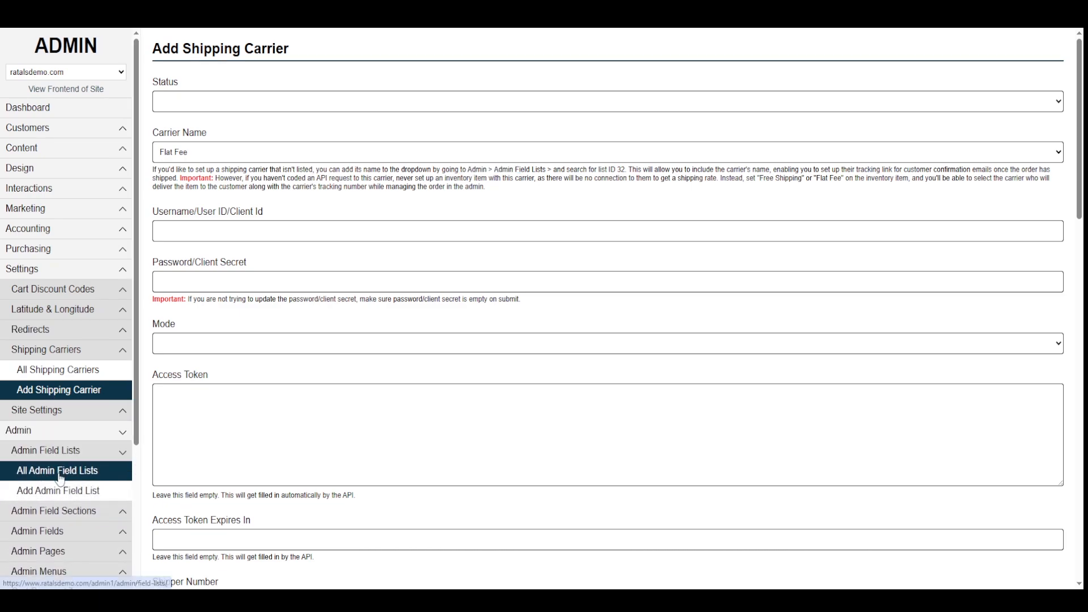
{"action": "left_click", "coordinate": [60, 479]}
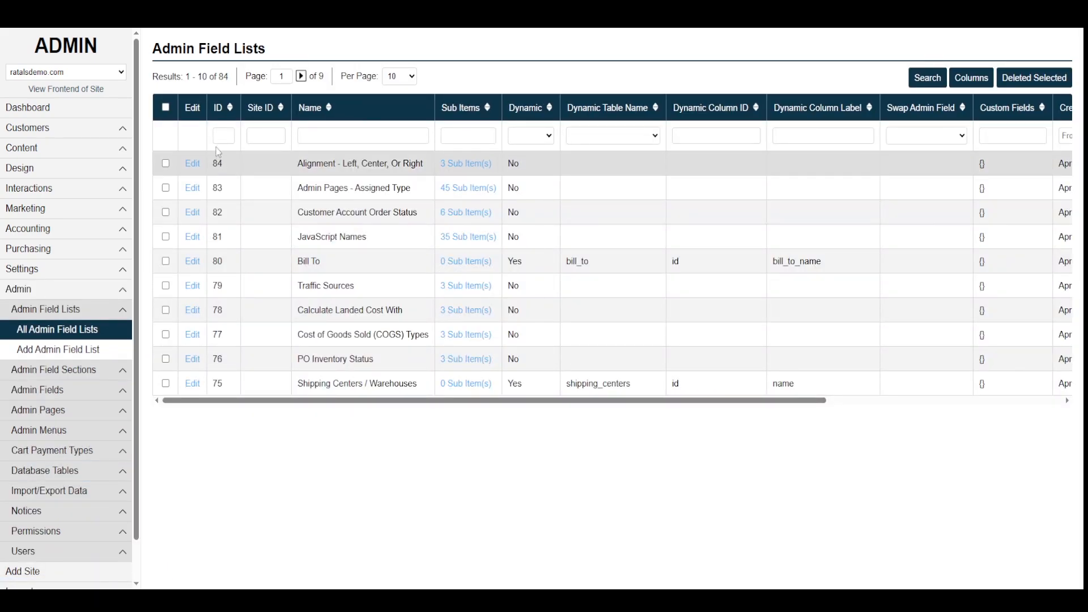
{"action": "left_click", "coordinate": [231, 136]}
{"action": "type", "text": "32"}
{"action": "key", "text": "Return"}
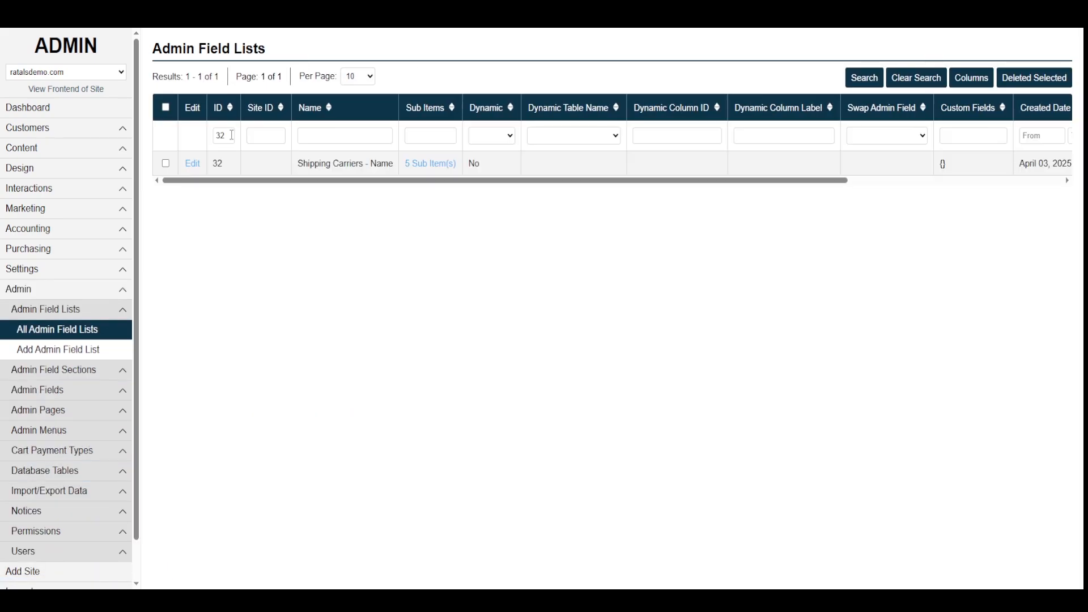
{"action": "left_click", "coordinate": [444, 164]}
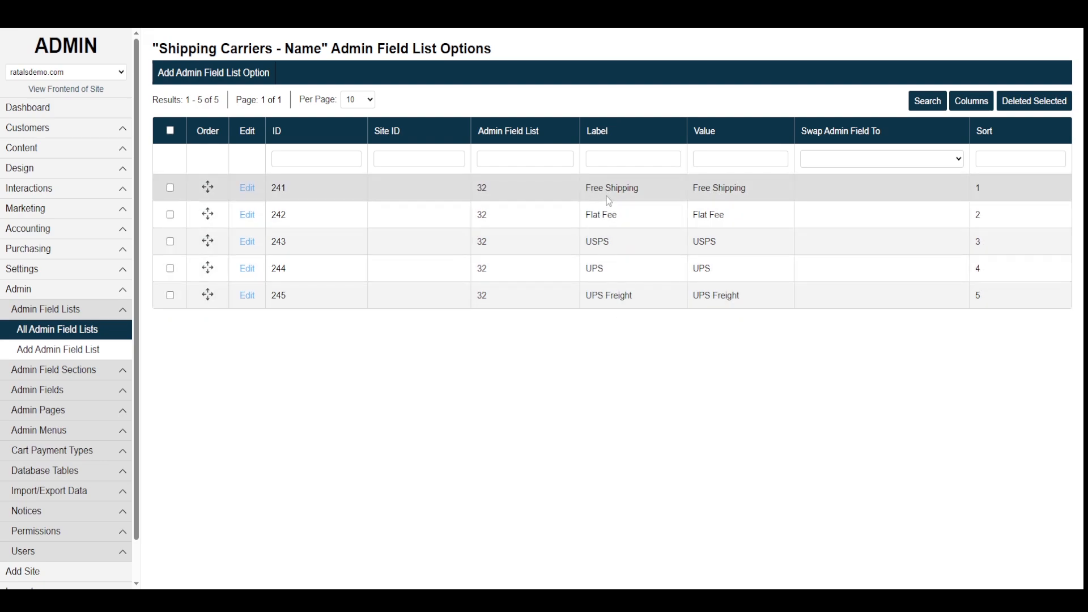
{"action": "left_click", "coordinate": [204, 79]}
- Save a new option with label and value My Custom Carrier
{"action": "left_click", "coordinate": [185, 100]}
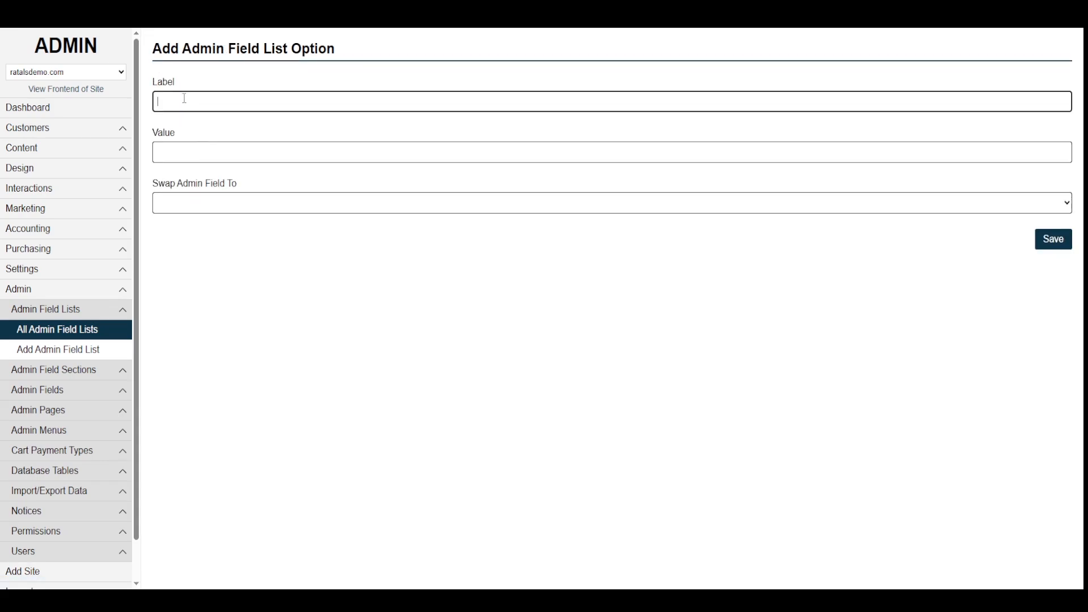
{"action": "type", "text": "My Custom Carrier"}
{"action": "triple_click", "coordinate": [268, 104]}
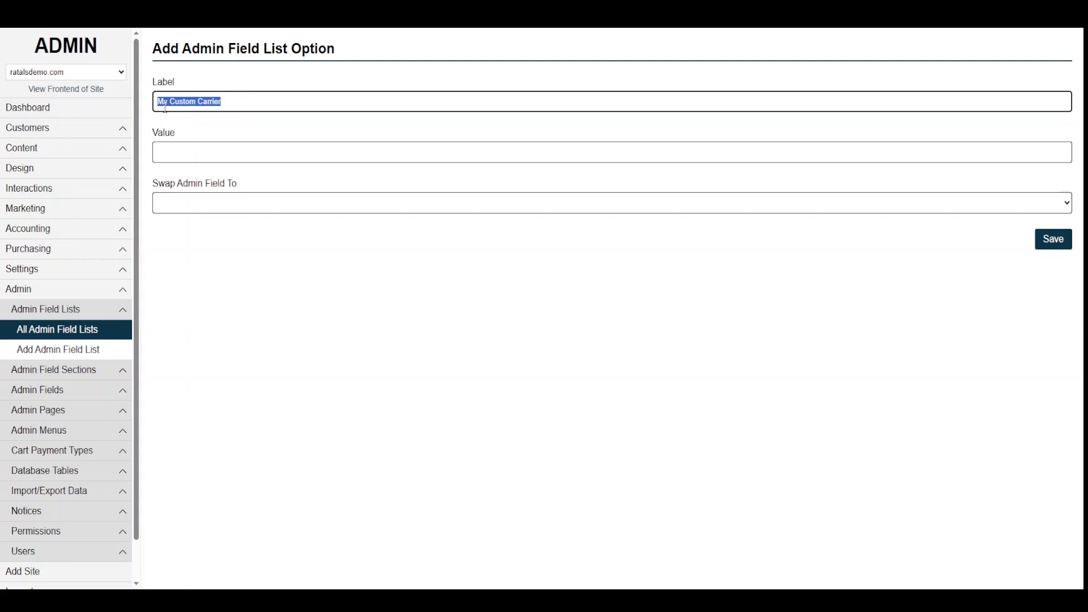
{"action": "left_click", "coordinate": [239, 98]}
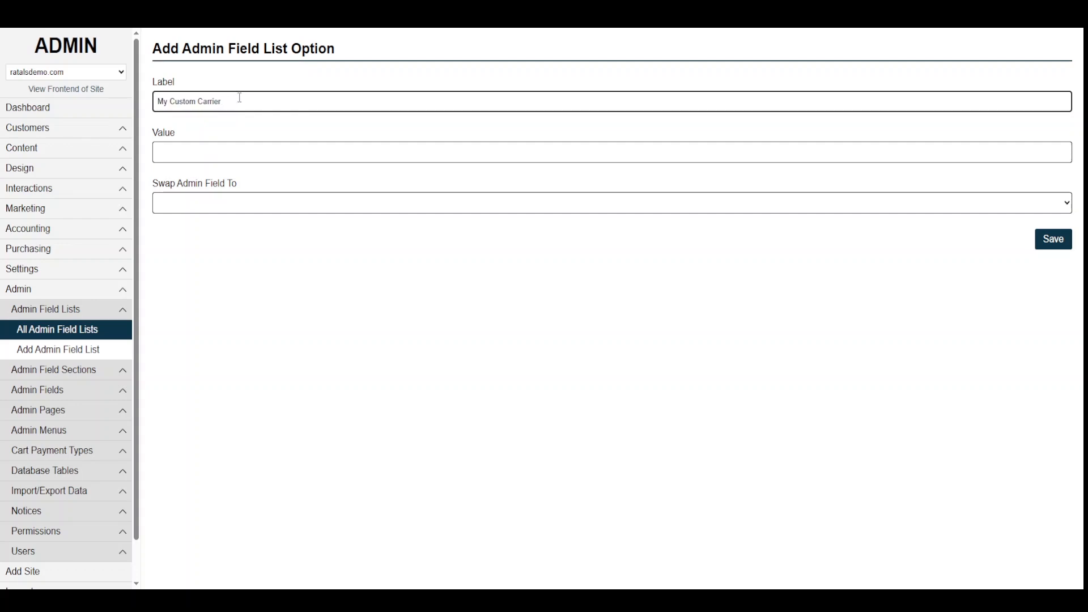
{"action": "left_click_drag", "start_coordinate": [240, 97], "coordinate": [158, 100]}
{"action": "key", "text": "ctrl+c"}
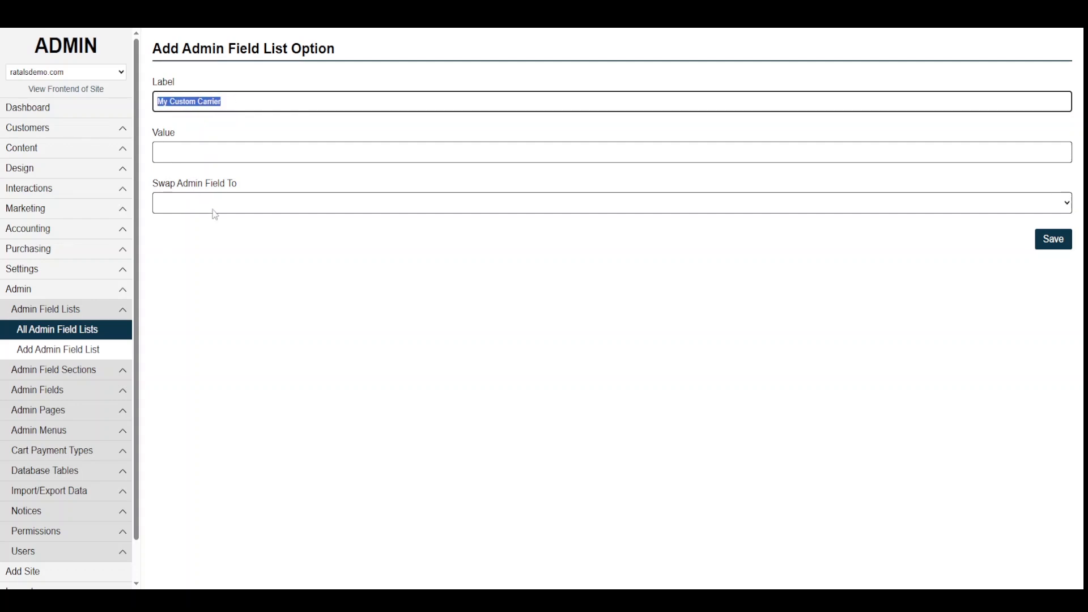
{"action": "left_click", "coordinate": [176, 155]}
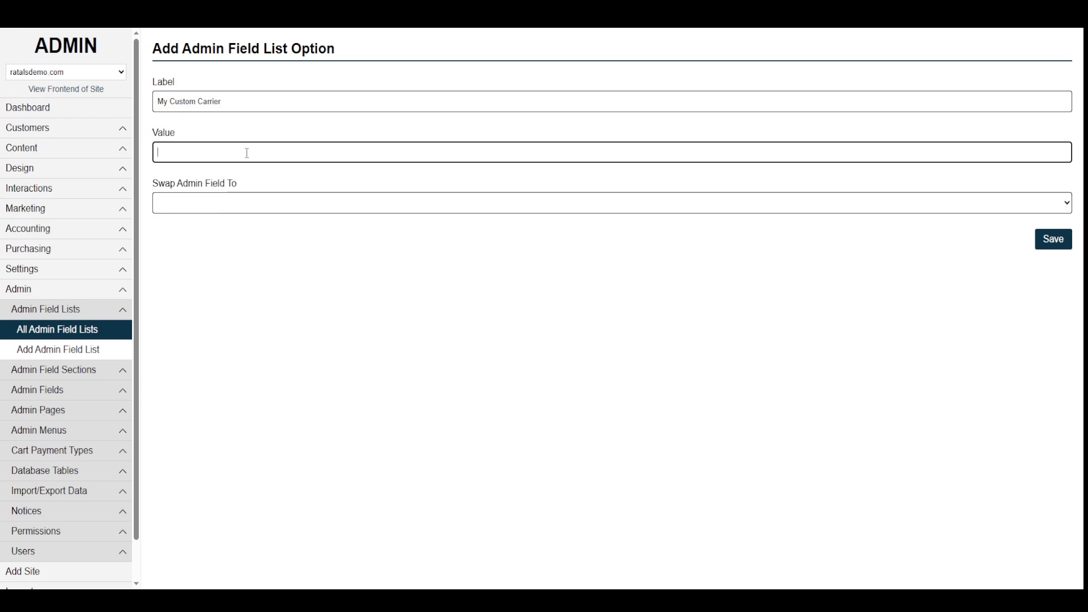
{"action": "key", "text": "ctrl+v"}
{"action": "left_click", "coordinate": [1055, 240]}
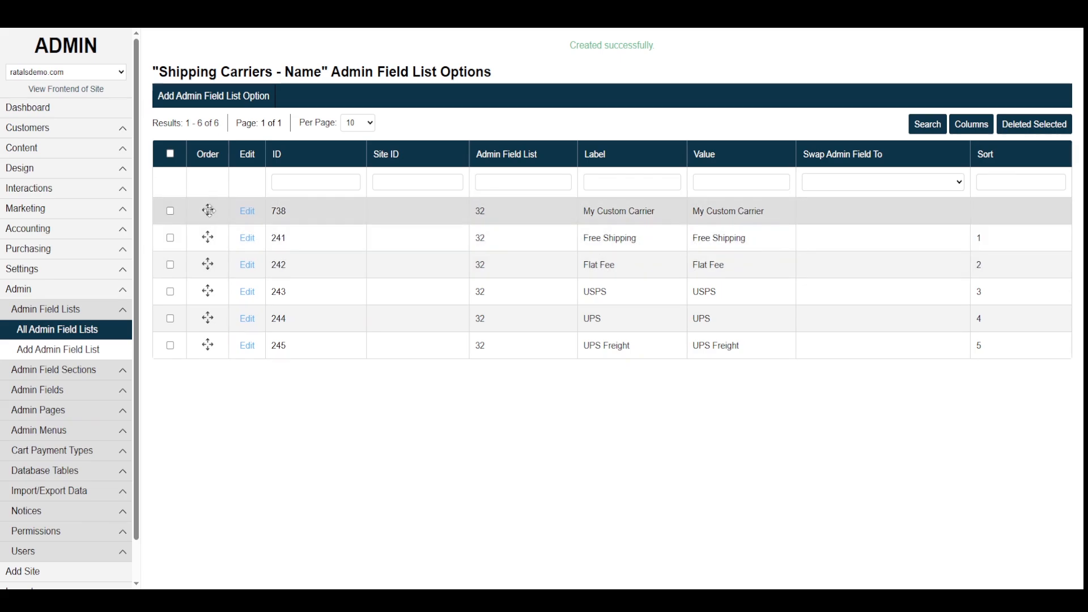
- Move My Custom Carrier below Flat Fee and show All Shipping Carriers
{"action": "left_click_drag", "start_coordinate": [208, 211], "coordinate": [213, 252]}
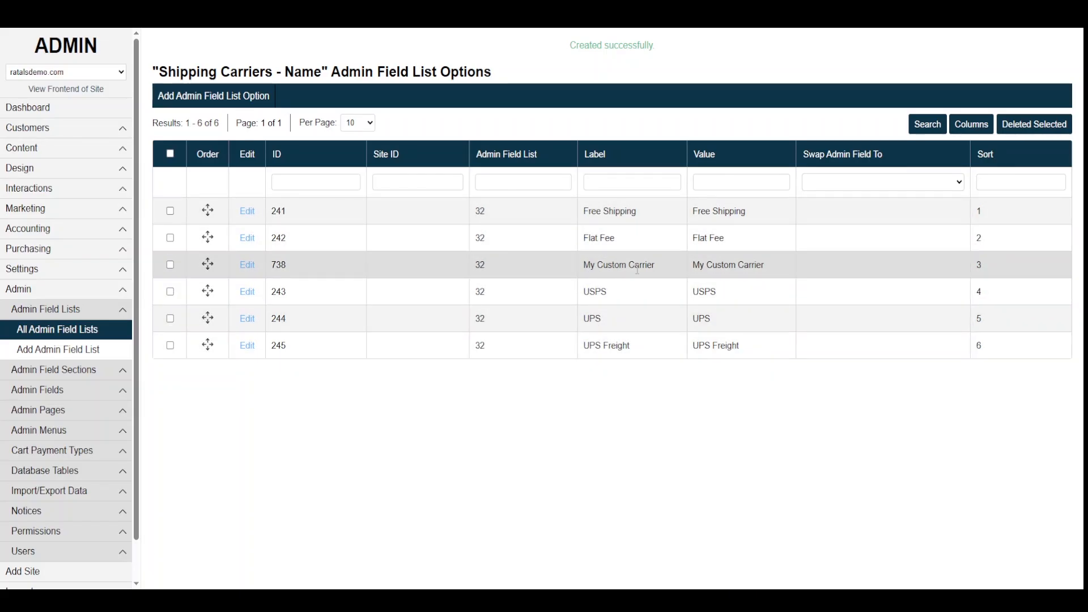
{"action": "left_click", "coordinate": [48, 278]}
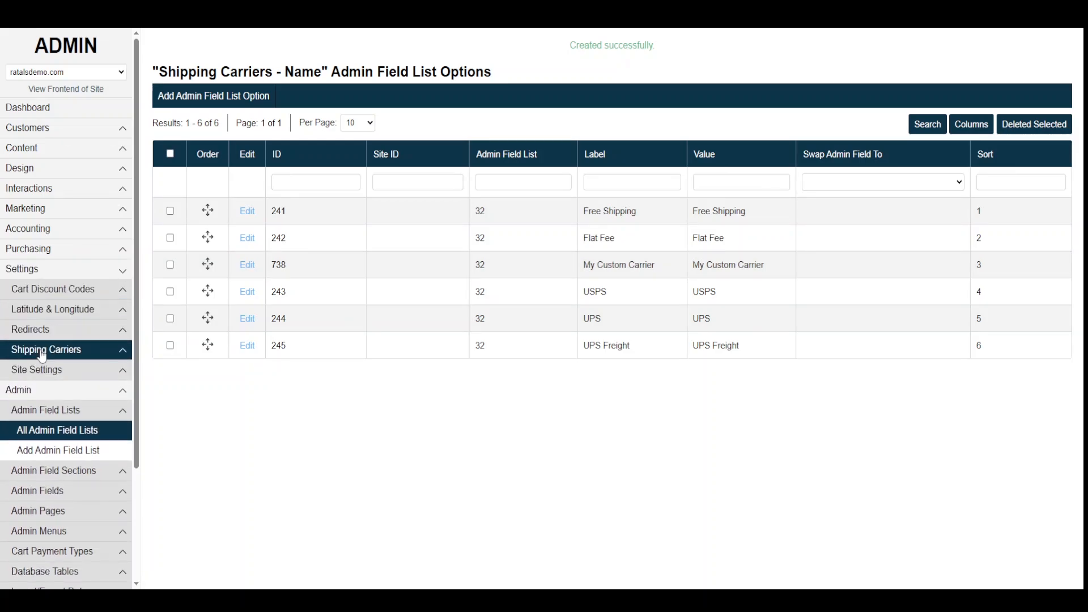
{"action": "left_click", "coordinate": [45, 349]}
{"action": "left_click", "coordinate": [43, 375]}
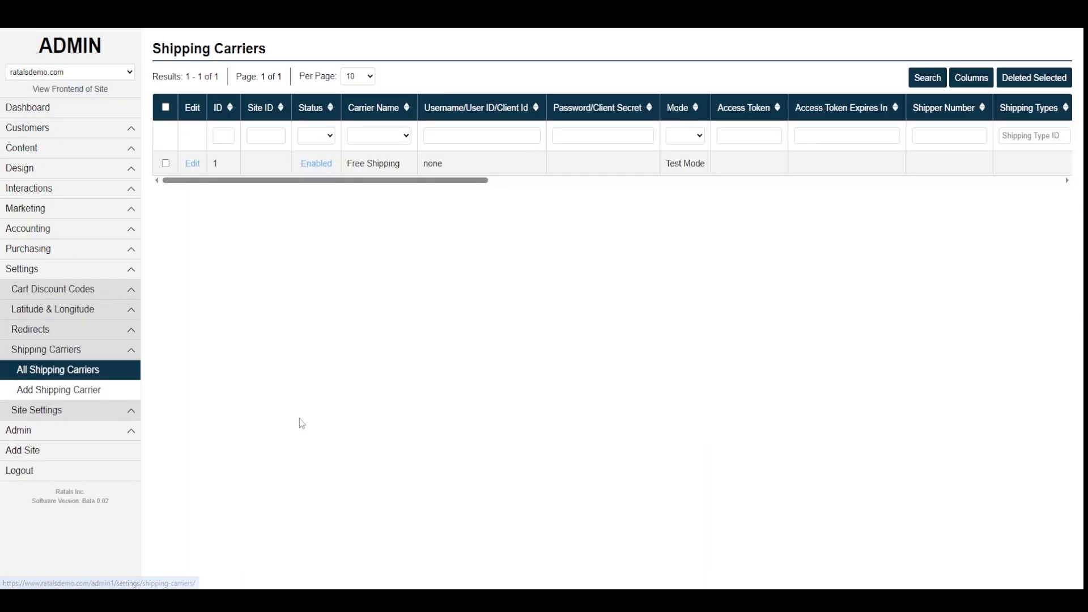
- Add an Enabled carrier named My Custom Carrier with username none
{"action": "left_click", "coordinate": [88, 389]}
{"action": "left_click", "coordinate": [178, 101]}
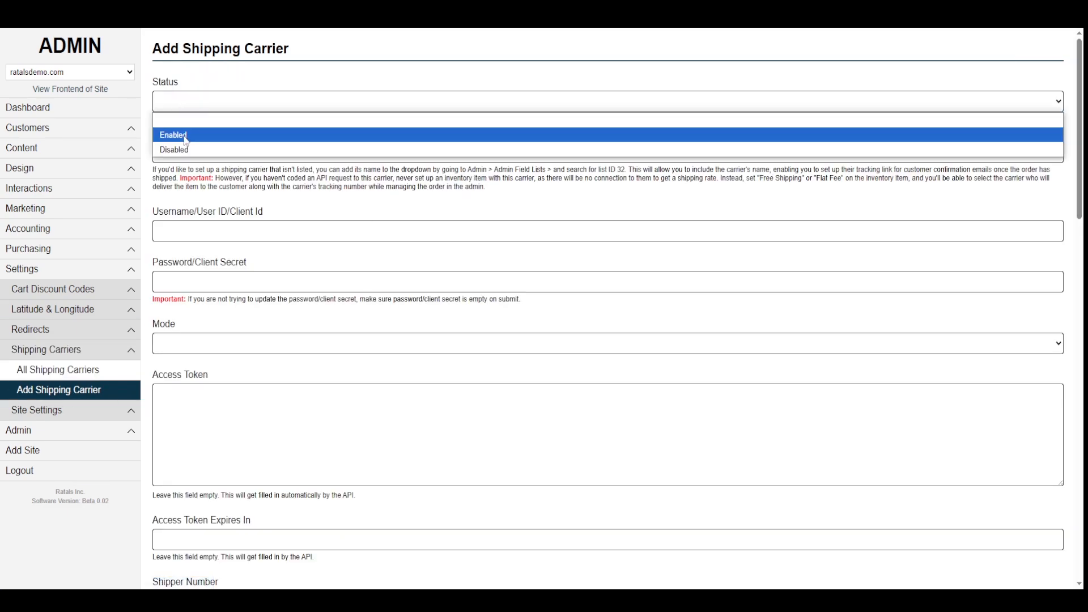
{"action": "left_click", "coordinate": [186, 135]}
{"action": "left_click", "coordinate": [184, 151]}
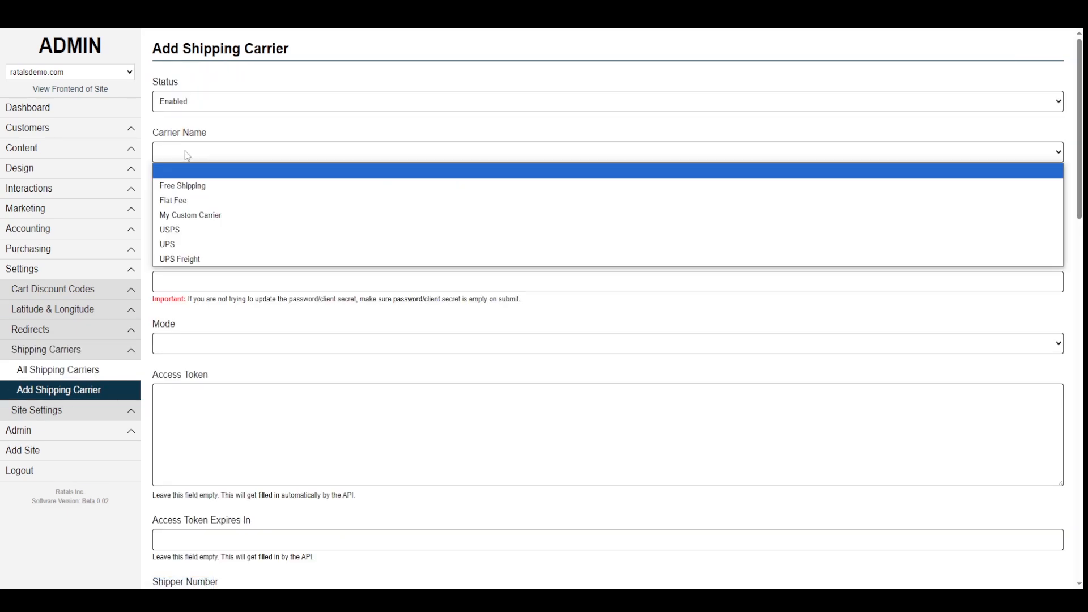
{"action": "left_click", "coordinate": [204, 219]}
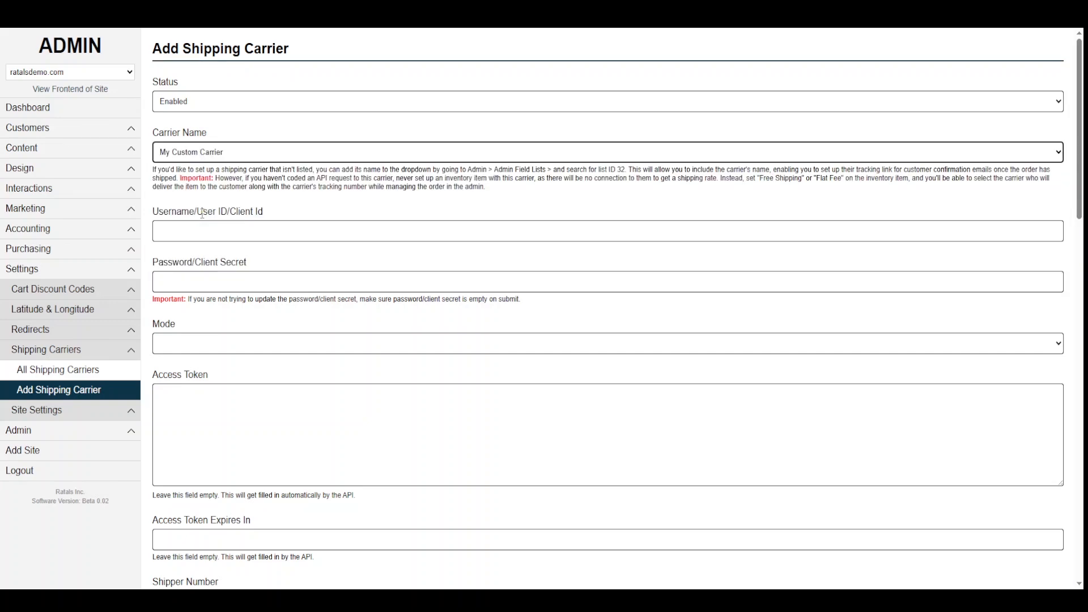
{"action": "left_click", "coordinate": [184, 233]}
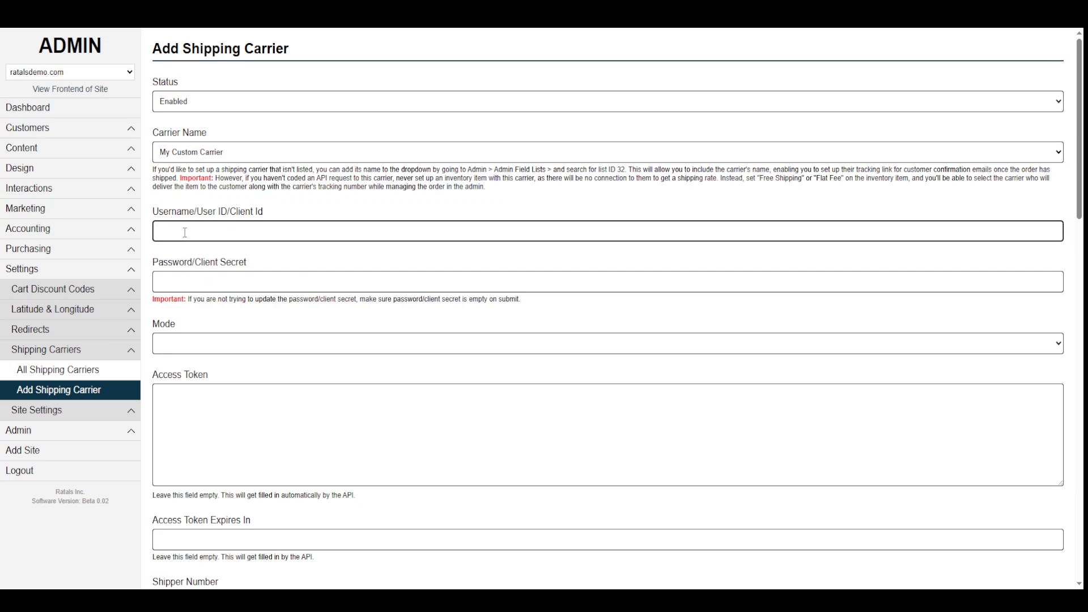
{"action": "type", "text": "none"}
- Set the carrier mode to Test Mode and copy the USPS tracking link from the help
{"action": "left_click", "coordinate": [190, 343]}
{"action": "left_click", "coordinate": [258, 375]}
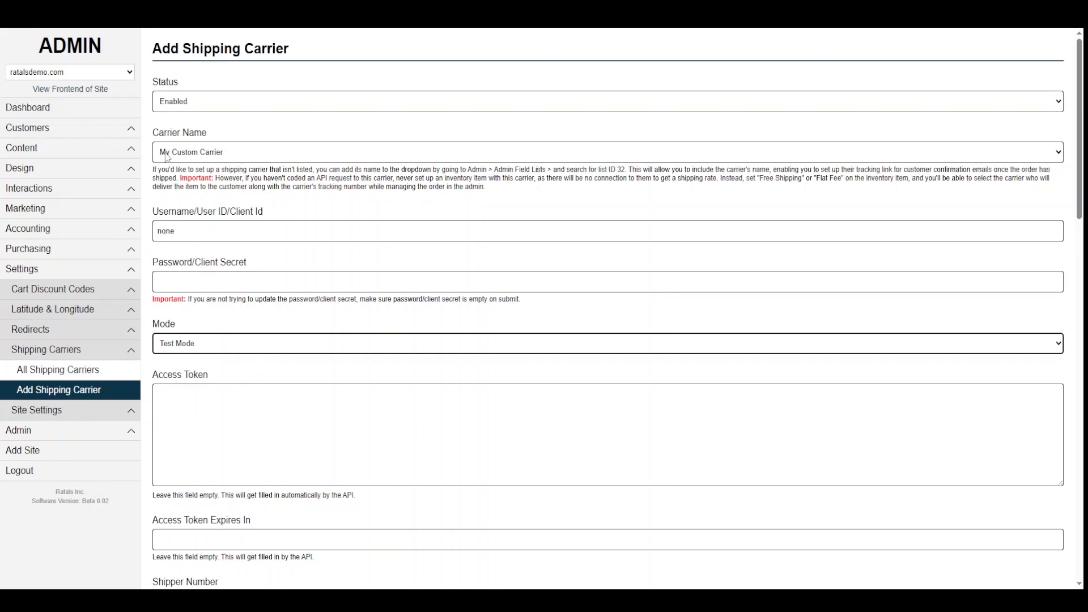
{"action": "left_click_drag", "start_coordinate": [1079, 173], "coordinate": [1083, 535]}
{"action": "left_click_drag", "start_coordinate": [372, 374], "coordinate": [188, 374]}
{"action": "key", "text": "ctrl+c"}
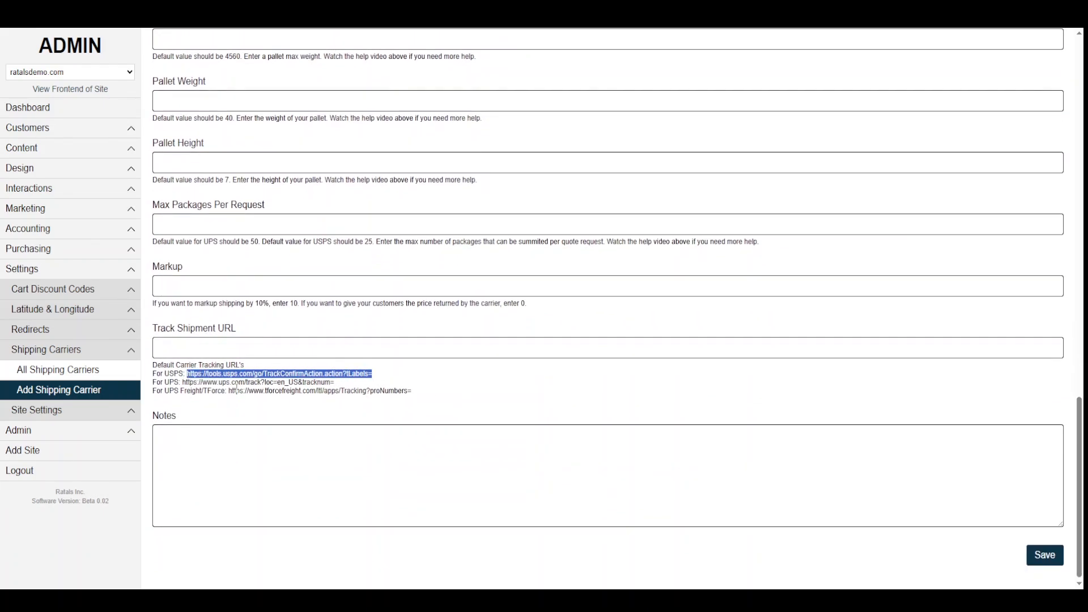
- Paste the USPS tracking link into Track Shipment URL, removing a test tracking number
{"action": "left_click", "coordinate": [235, 347]}
{"action": "key", "text": "ctrl+v"}
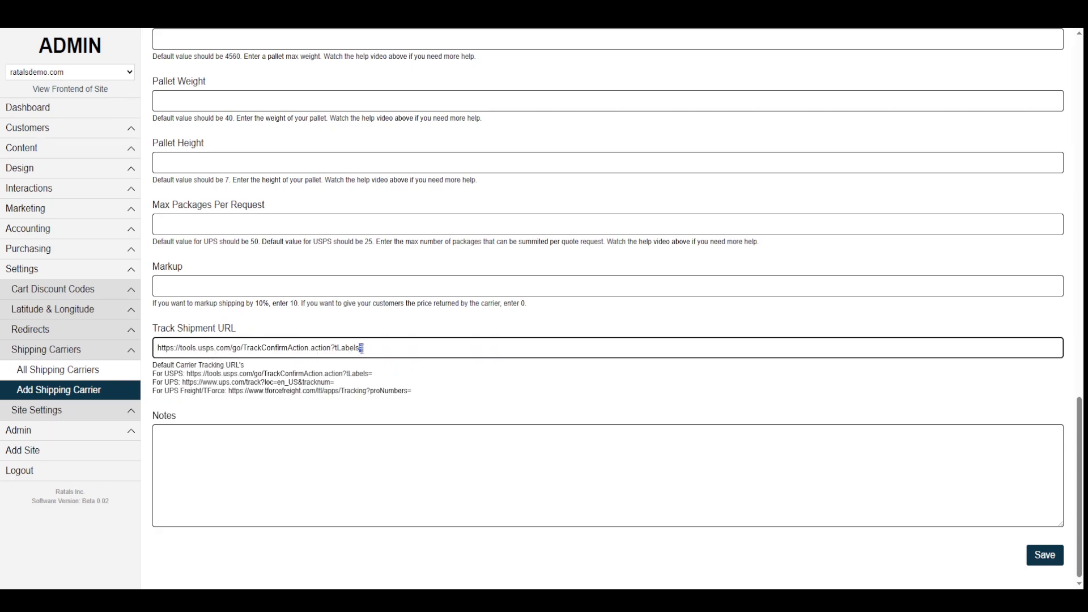
{"action": "left_click_drag", "start_coordinate": [360, 348], "coordinate": [366, 348]}
{"action": "left_click", "coordinate": [366, 349]}
{"action": "type", "text": "GHGHFDGHJGFJ"}
{"action": "left_click_drag", "start_coordinate": [426, 348], "coordinate": [363, 347]}
{"action": "key", "text": "BackSpace"}
{"action": "double_click", "coordinate": [213, 347]}
- Save the My Custom Carrier shipping carrier
{"action": "scroll", "coordinate": [545, 222], "scroll_direction": "up", "scroll_amount": 20}
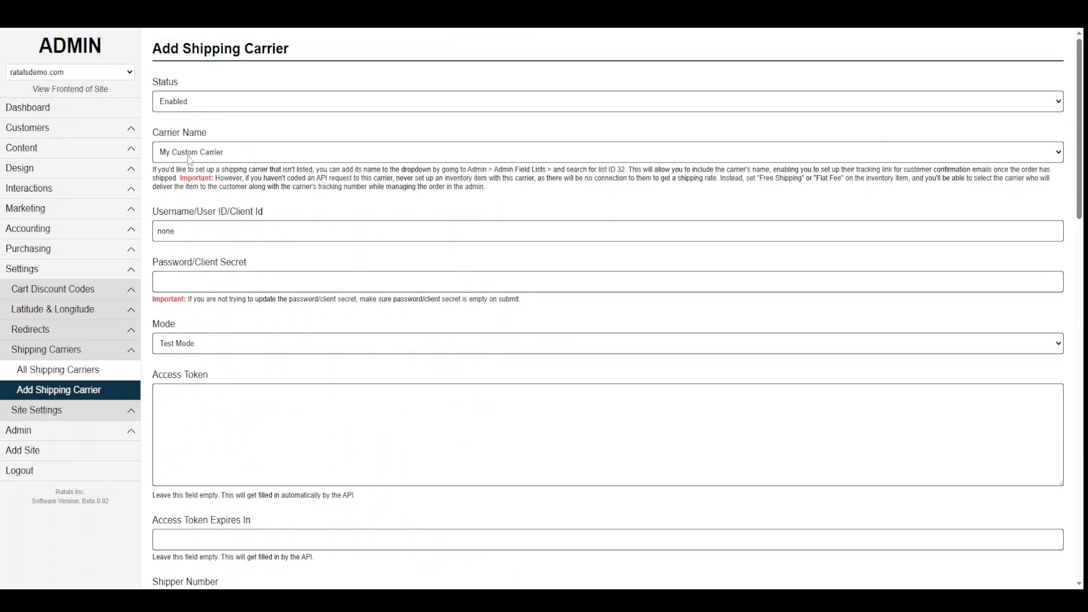
{"action": "left_click_drag", "start_coordinate": [1081, 215], "coordinate": [1080, 564]}
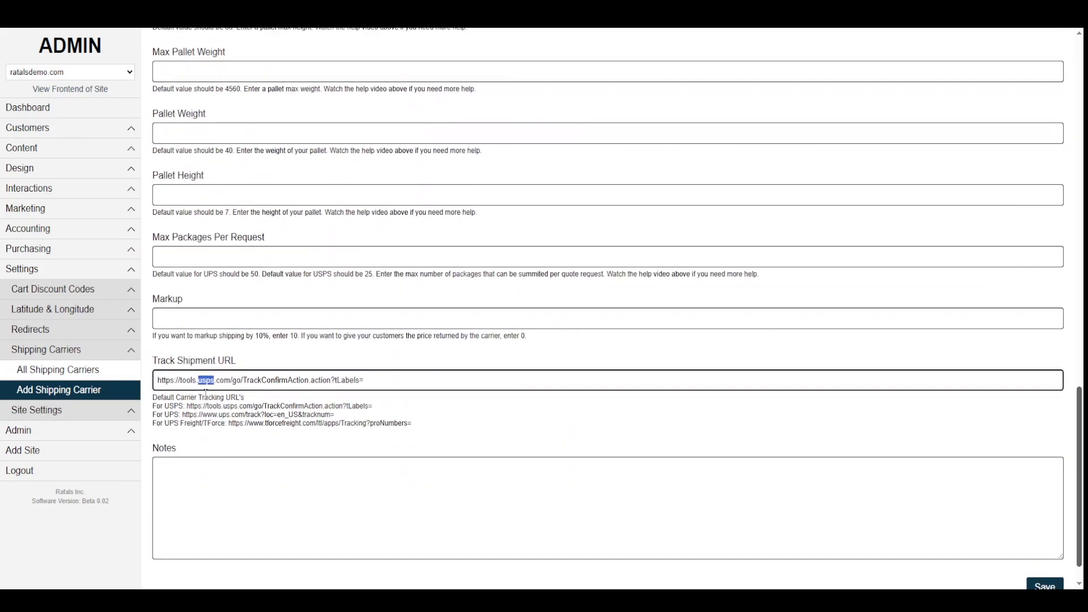
{"action": "scroll", "coordinate": [1043, 543], "scroll_direction": "down", "scroll_amount": 1}
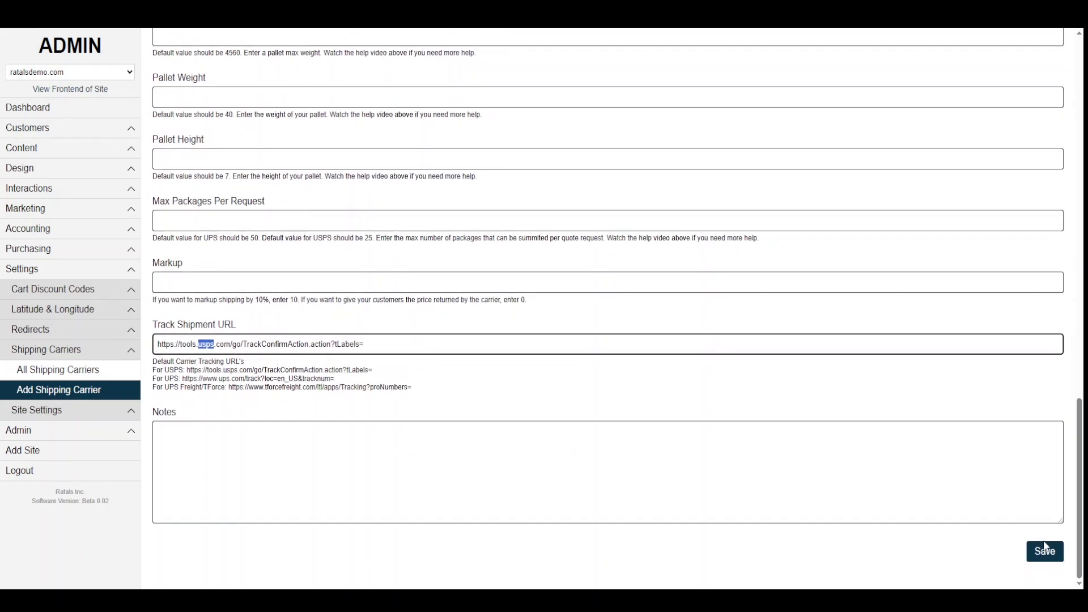
{"action": "left_click", "coordinate": [1050, 549]}
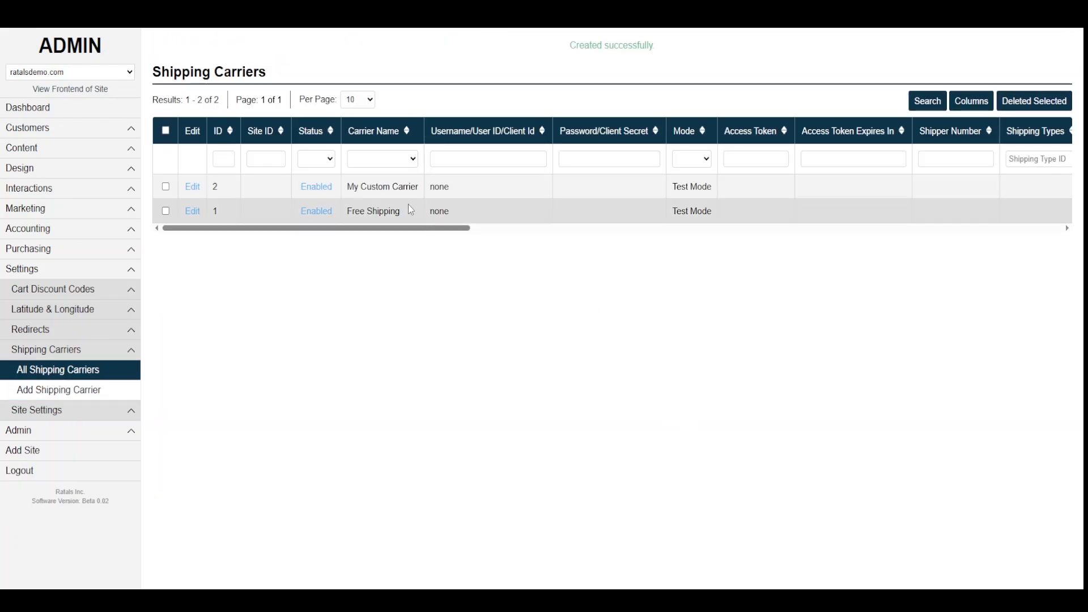
- Check Free Shipping and My Custom Carrier against the Notepad checklist, then expand Purchasing > Inventory
{"action": "left_click_drag", "start_coordinate": [386, 212], "coordinate": [349, 212]}
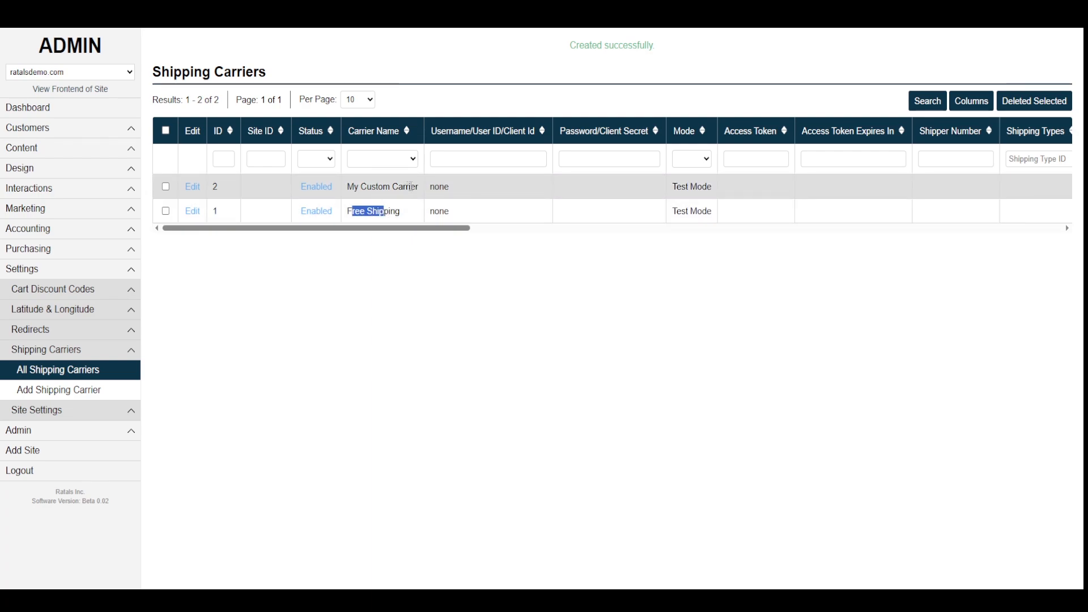
{"action": "left_click_drag", "start_coordinate": [410, 187], "coordinate": [352, 187]}
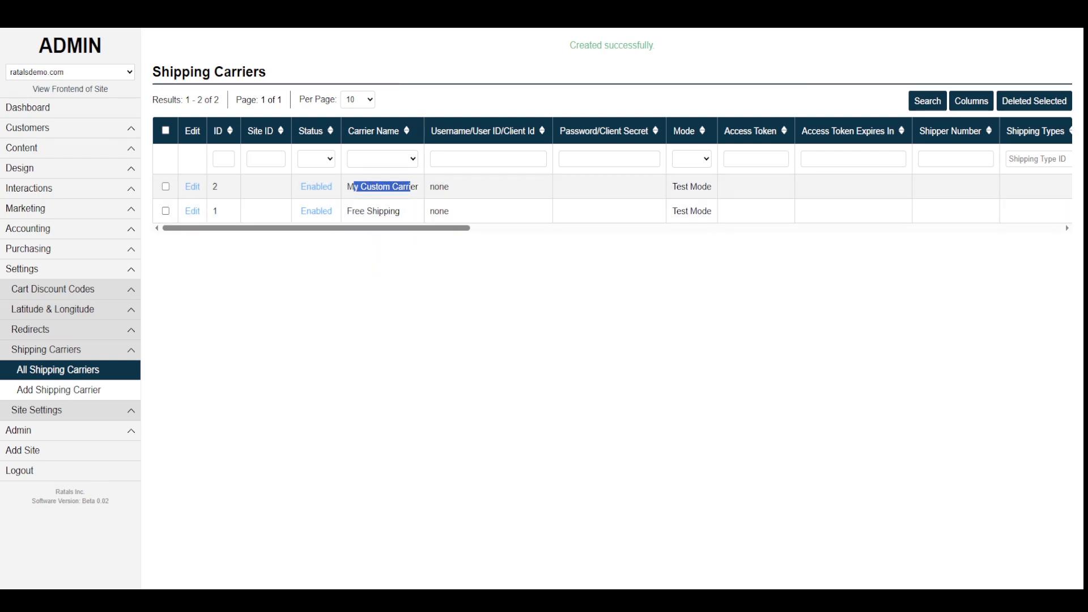
{"action": "key", "text": "alt+Tab"}
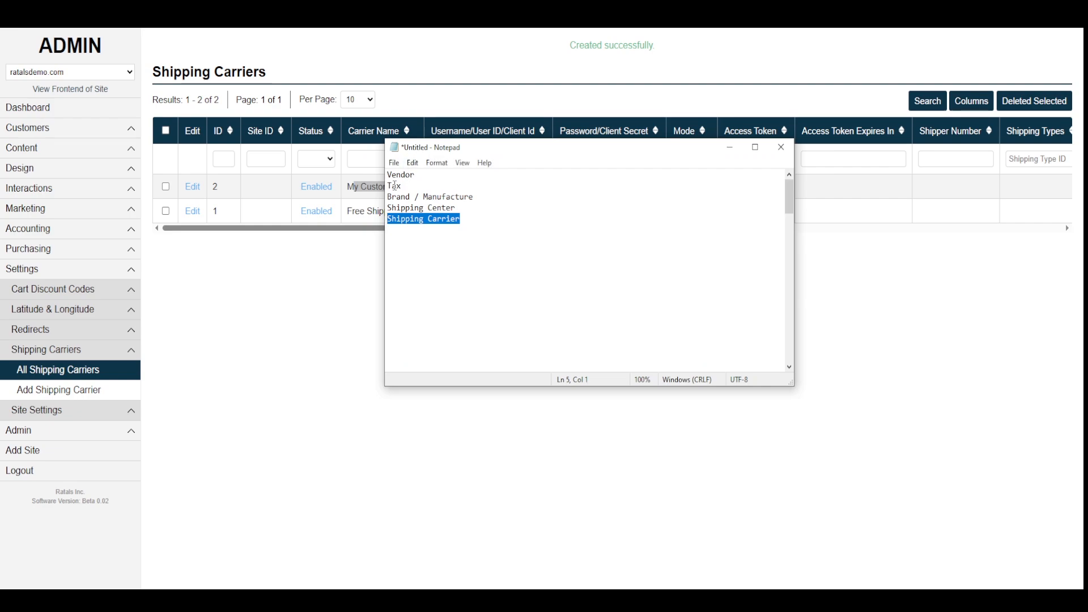
{"action": "left_click", "coordinate": [286, 402]}
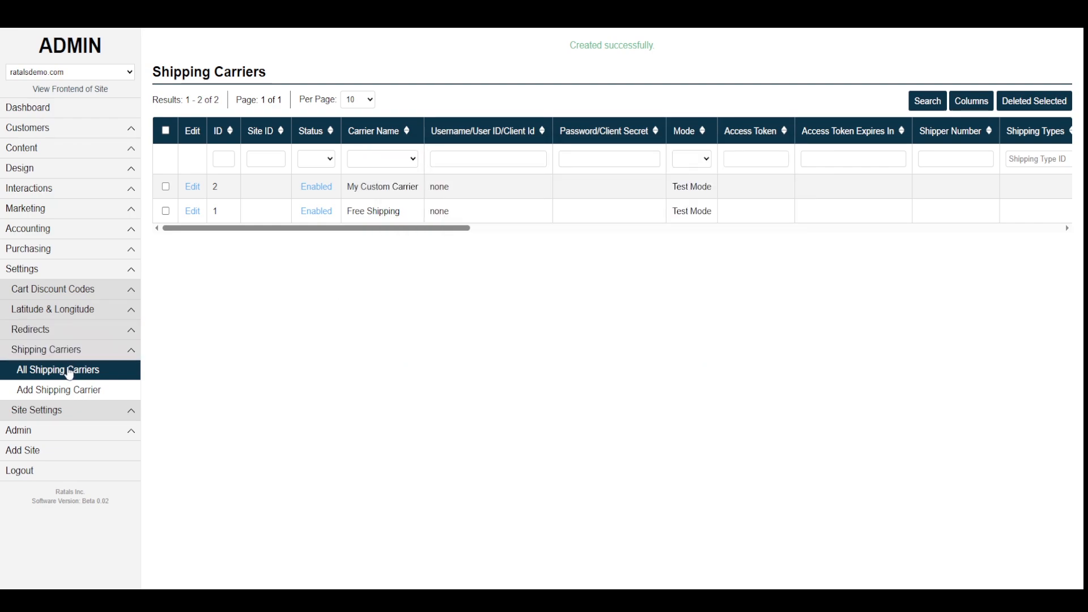
{"action": "left_click", "coordinate": [45, 253]}
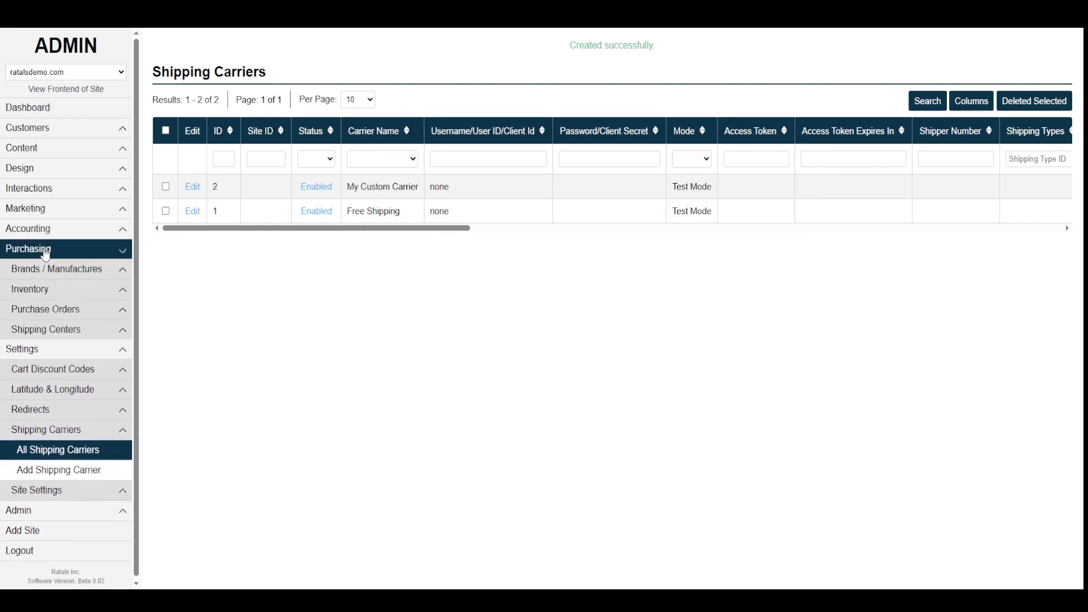
{"action": "left_click", "coordinate": [44, 292]}
- Open the empty Add Inventory form and review its item, brand, vendor, shipping and carrier fields
{"action": "left_click", "coordinate": [68, 330]}
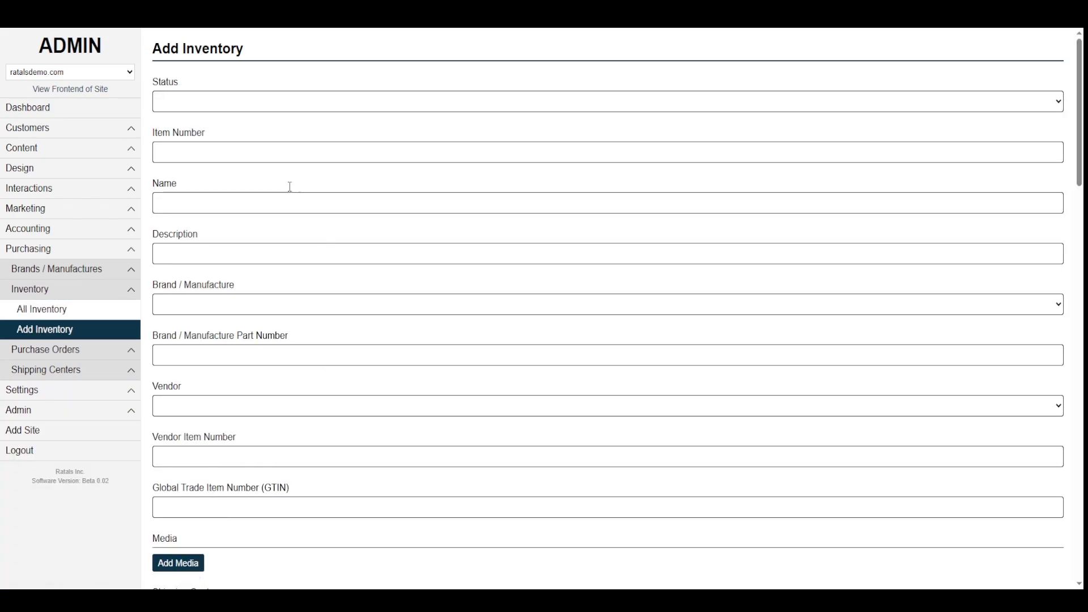
{"action": "scroll", "coordinate": [204, 390], "scroll_direction": "down", "scroll_amount": 20}
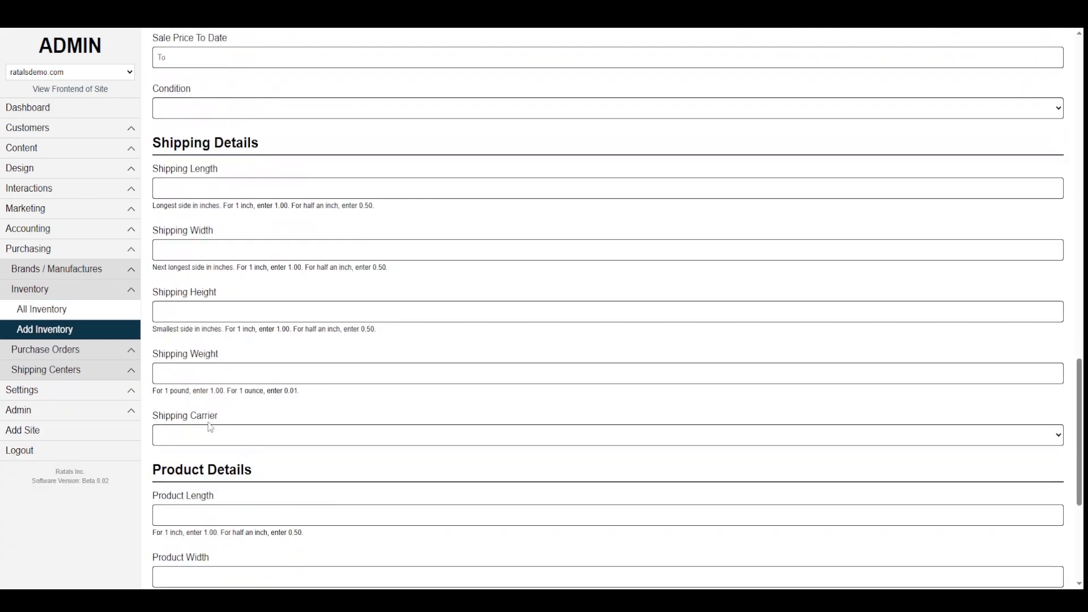
{"action": "scroll", "coordinate": [213, 433], "scroll_direction": "up", "scroll_amount": 20}
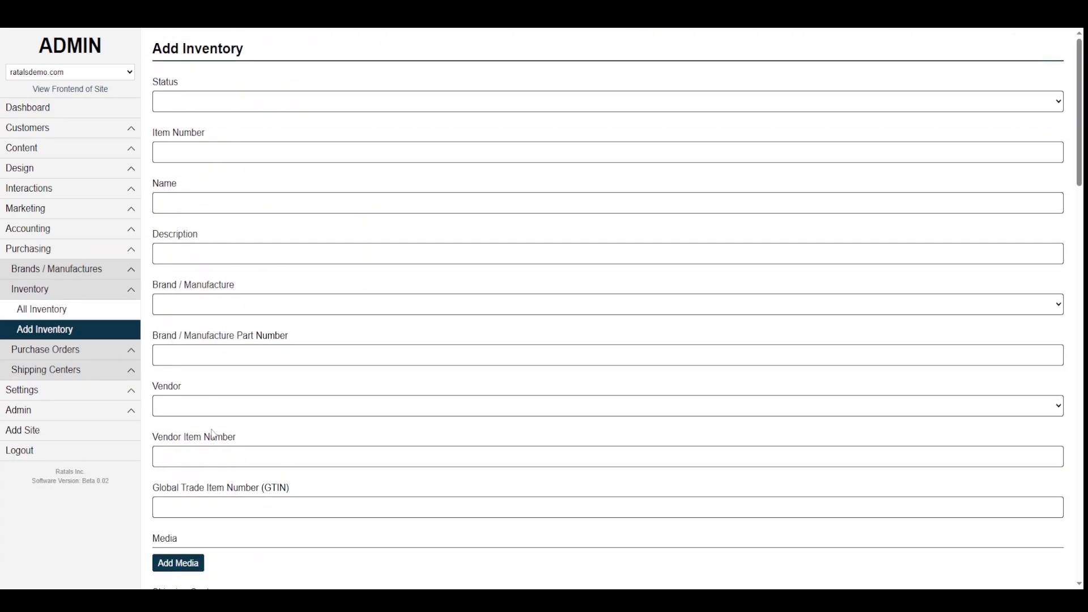